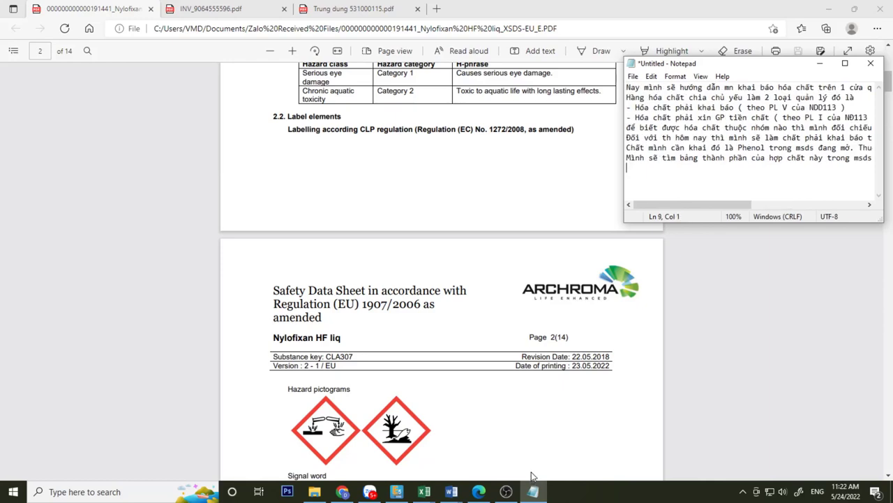
Locate the Phenol entry under the hazardous ingredients in section 3.2 Mixtures of the Nylofixan HF liq safety data sheet.
{"action": "scroll", "coordinate": [530, 474], "scroll_direction": "down", "scroll_amount": 8}
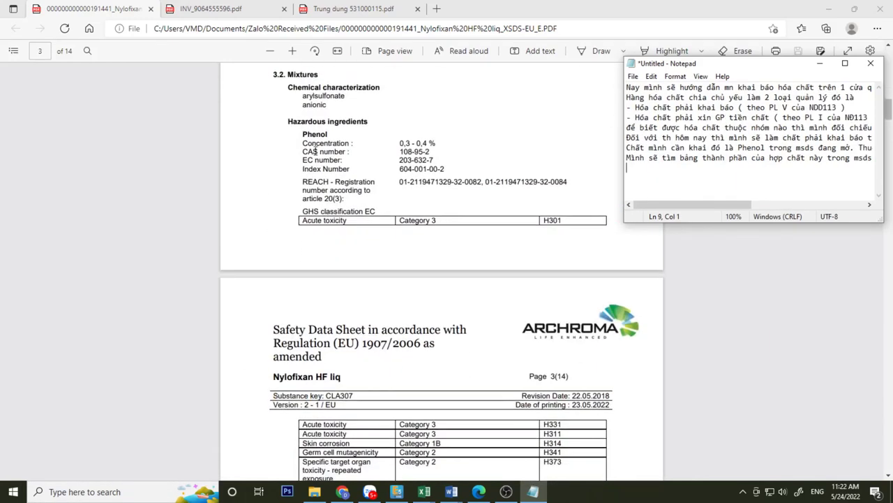
{"action": "left_click_drag", "start_coordinate": [282, 79], "coordinate": [319, 74]}
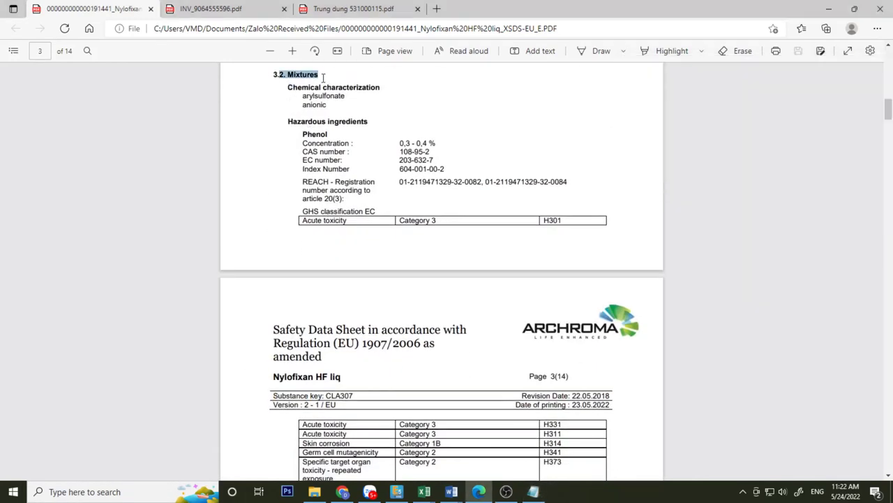
{"action": "double_click", "coordinate": [315, 134]}
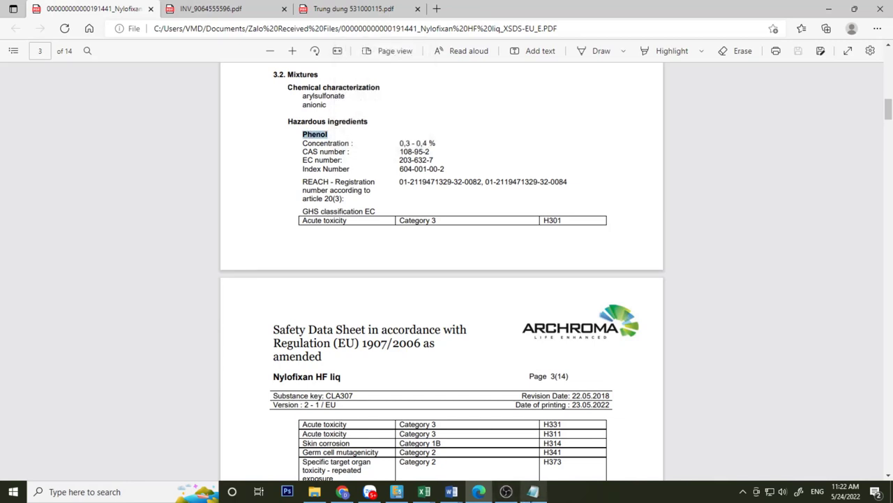
Add the sentence "Có phần cas no của từng chất trong hợp chất này" on the last line of the Notepad notes.
{"action": "key", "text": "alt+Tab"}
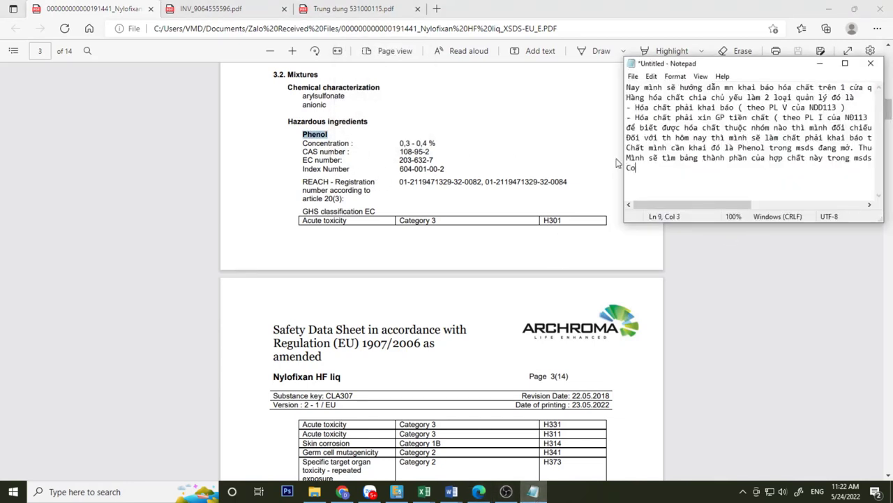
{"action": "type", "text": "s pha"}
{"action": "type", "text": "anf cas"}
{"action": "type", "text": " no cuar tuwngf "}
{"action": "type", "text": "chaast trong howpj cha"}
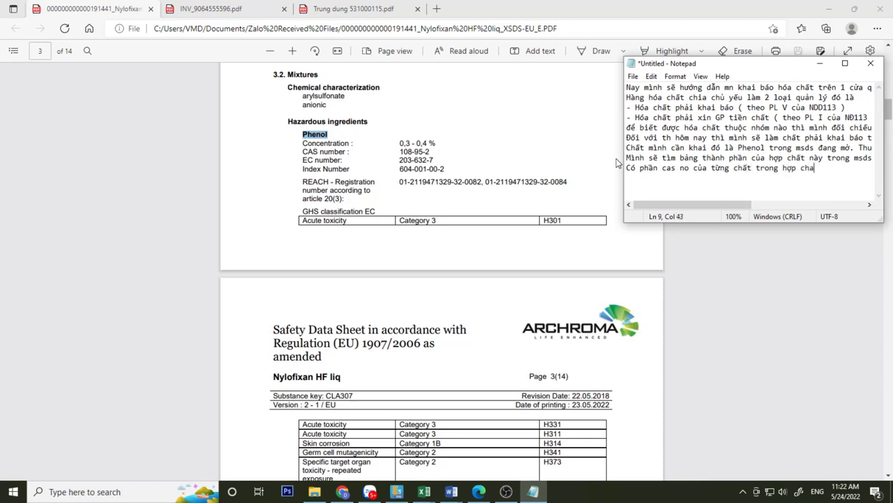
{"action": "type", "text": "ast nayf"}
Continue the note with "Chúng ta sẽ đối chiếu với nđ113" and start a new line.
{"action": "type", "text": ". Chungs ra sẽ"}
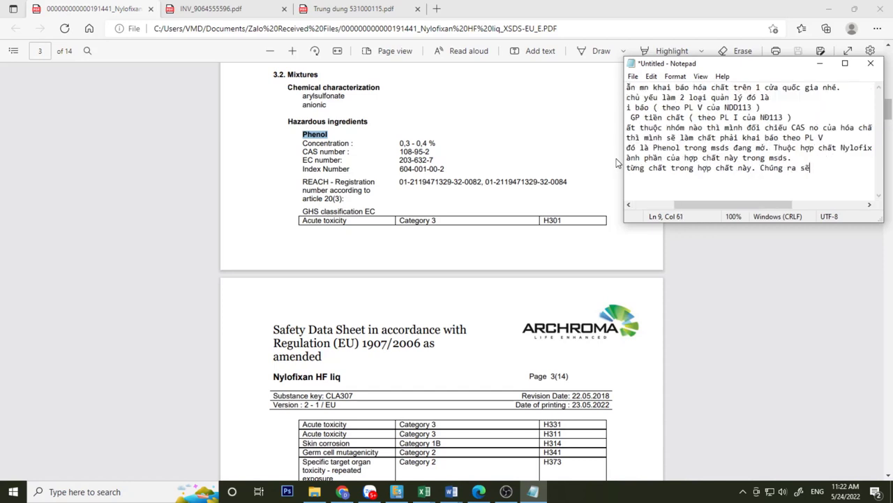
{"action": "type", "text": "a sex ddoois chieeus vowis "}
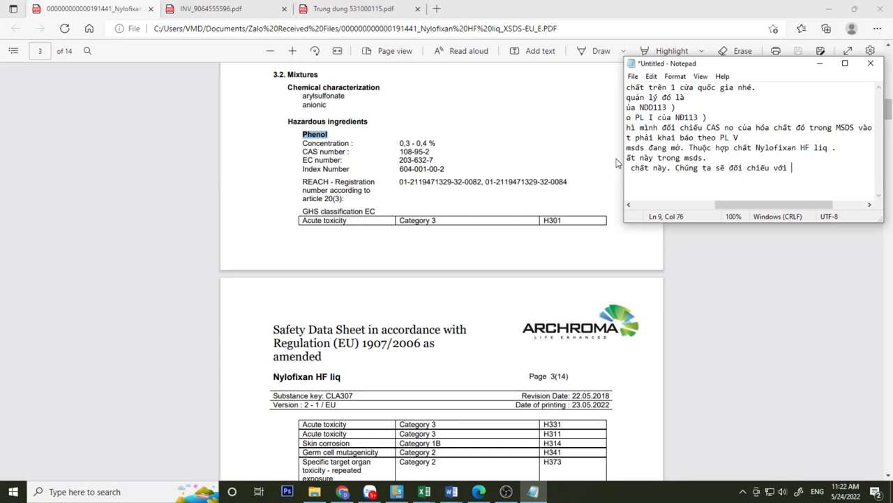
{"action": "type", "text": "mowd113"}
{"action": "key", "text": "BackSpace"}
{"action": "key", "text": "BackSpace"}
{"action": "key", "text": "BackSpace"}
{"action": "key", "text": "BackSpace"}
{"action": "key", "text": "BackSpace"}
{"action": "type", "text": "sds"}
{"action": "key", "text": "Return"}
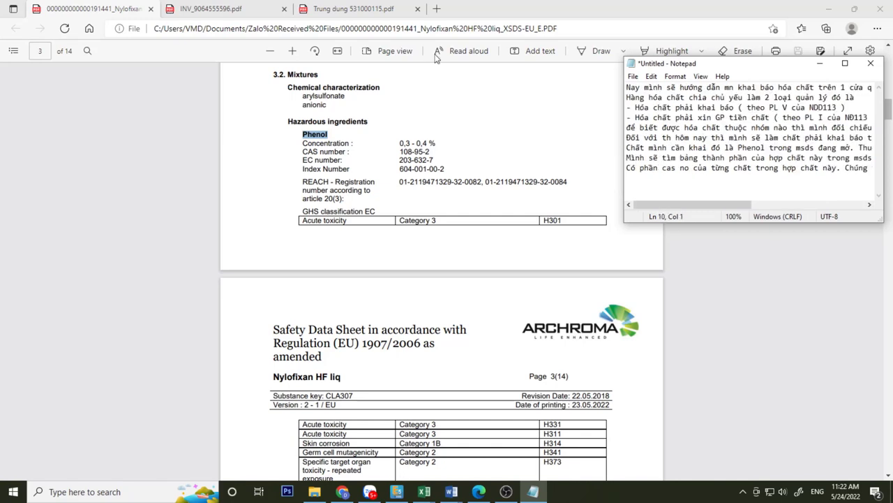
Copy Phenol's CAS number 108-95-2 from the safety data sheet and show the title of PHỤ LỤC V - KBHC in Word.
{"action": "left_click_drag", "start_coordinate": [314, 150], "coordinate": [395, 152]}
{"action": "key", "text": "ctrl+c"}
{"action": "mouse_move", "coordinate": [450, 491]}
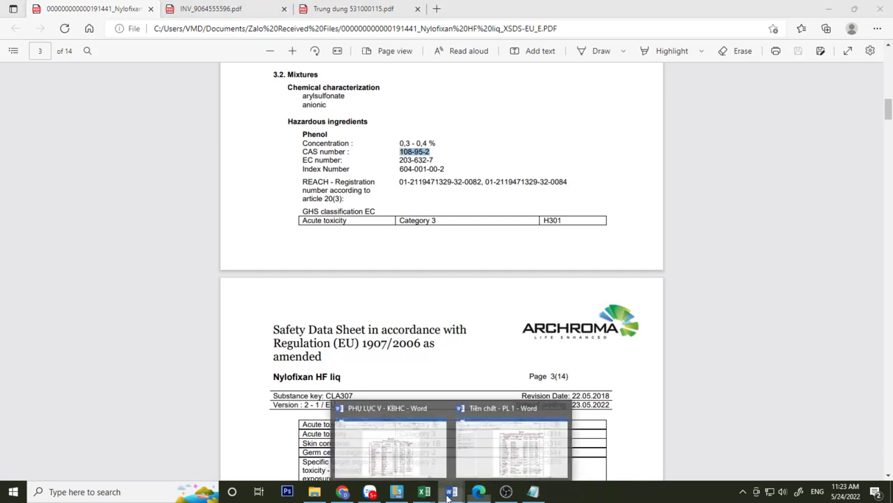
{"action": "left_click", "coordinate": [389, 439]}
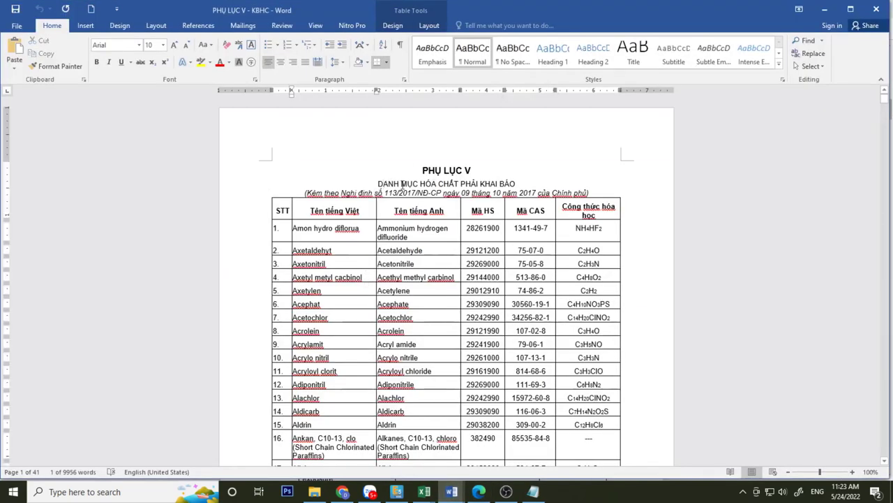
{"action": "left_click_drag", "start_coordinate": [377, 183], "coordinate": [473, 184]}
Write the line "PL V: danh mục phải khai báo" in the Notepad notes.
{"action": "left_click", "coordinate": [533, 491]}
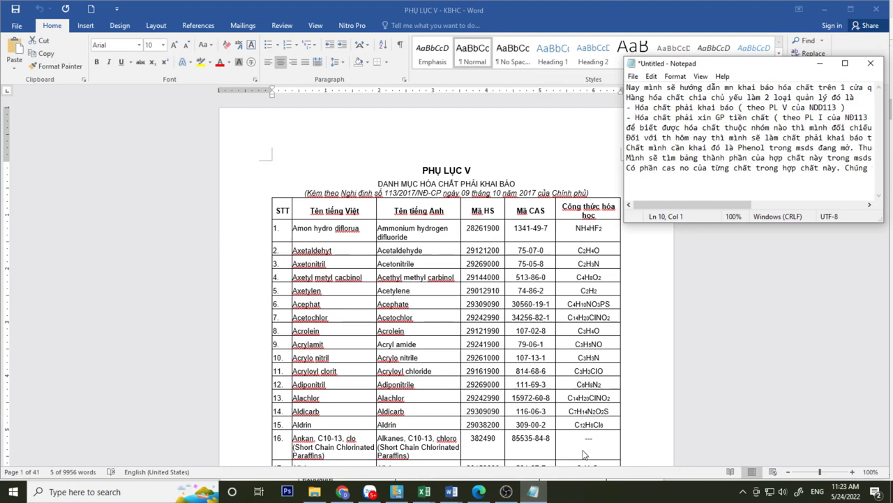
{"action": "type", "text": ": danh mục phải khai "}
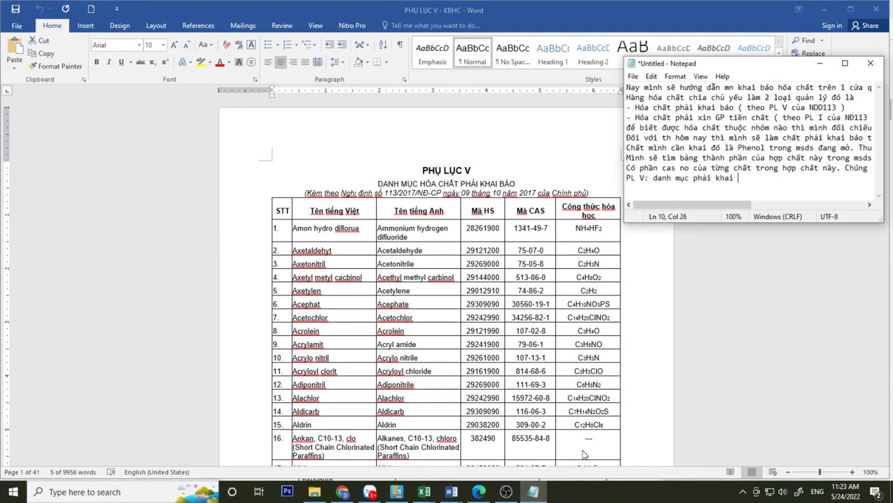
{"action": "type", "text": "báo"}
{"action": "key", "text": "Return"}
Search the PHỤ LỤC V document in Word for the copied CAS number 108-95-2 and highlight the Phenol row.
{"action": "key", "text": "alt+Tab"}
{"action": "key", "text": "ctrl+f"}
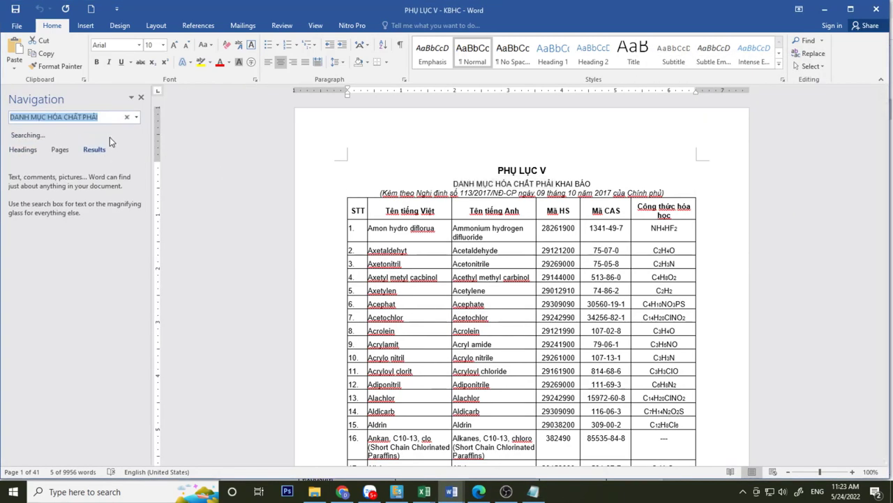
{"action": "key", "text": "ctrl+v"}
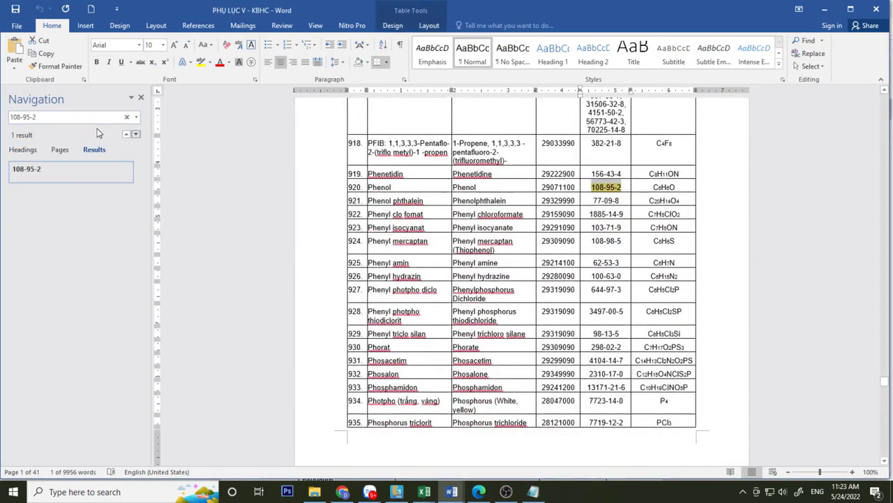
{"action": "left_click_drag", "start_coordinate": [356, 189], "coordinate": [661, 187]}
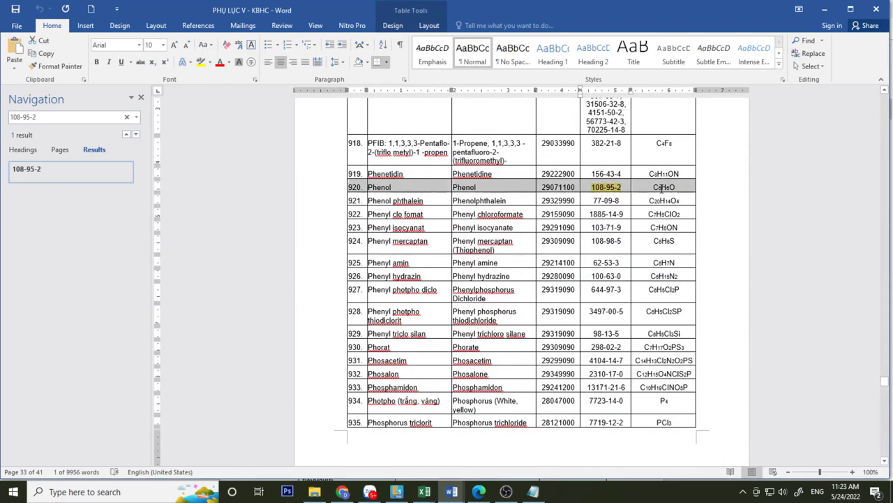
Write "Chất nào có trong danh mục này thì đều phải làm KBHC" on a new line of the Notepad notes.
{"action": "left_click", "coordinate": [533, 492]}
{"action": "type", "text": "Chấ"}
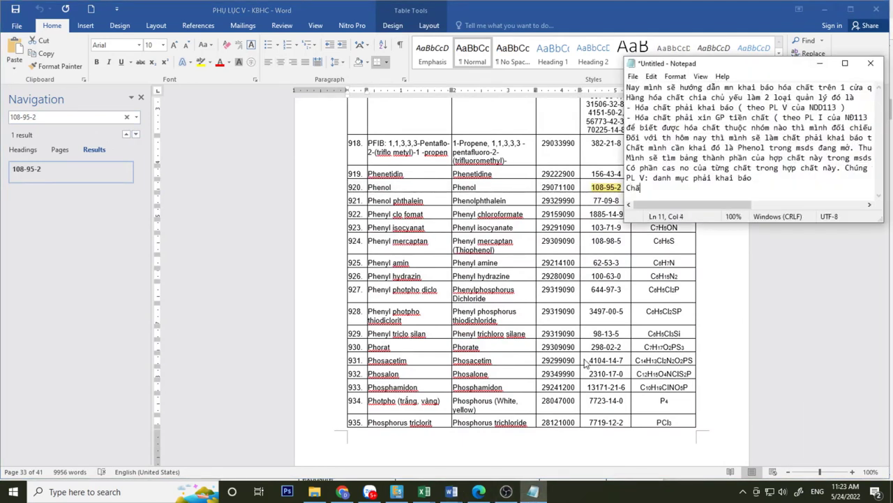
{"action": "type", "text": "t nào có trong đ"}
{"action": "type", "text": "anh mục này thì"}
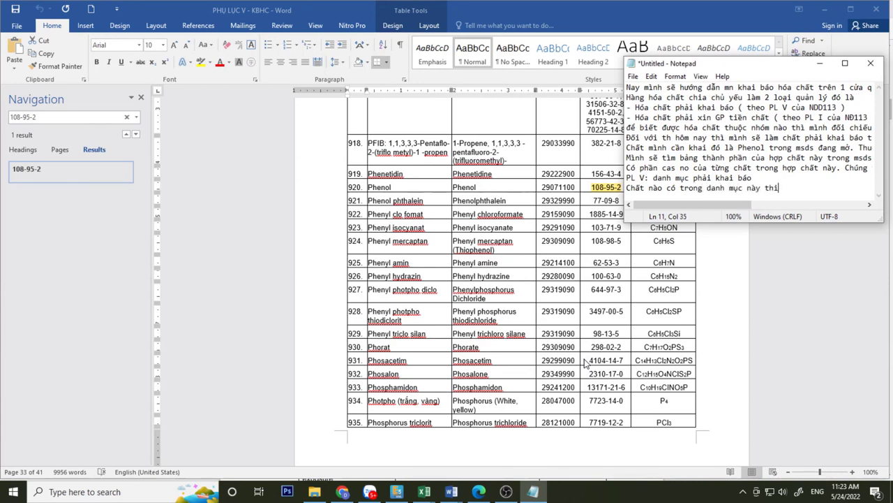
{"action": "type", "text": " đều pha"}
{"action": "type", "text": "i làm KBHC "}
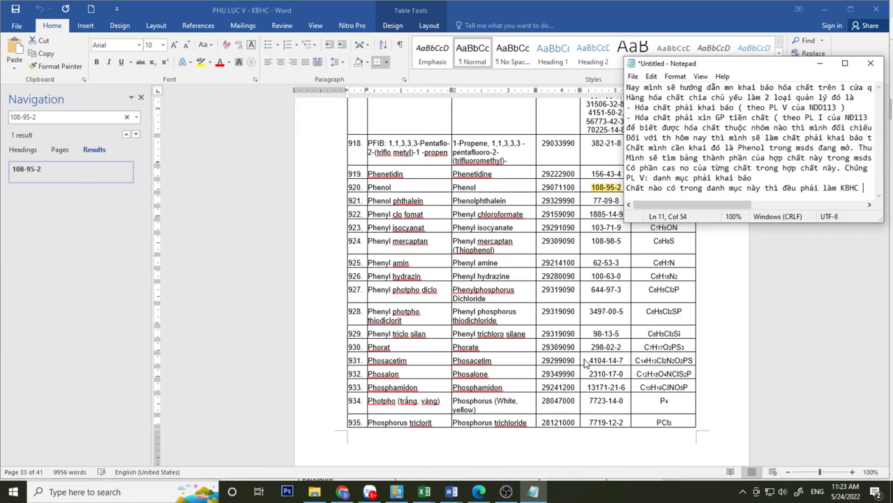
Complete the note's line with "với Cục hóa chất - thuộc Bộ Công Thương" and start a new line.
{"action": "type", "text": "với Cu"}
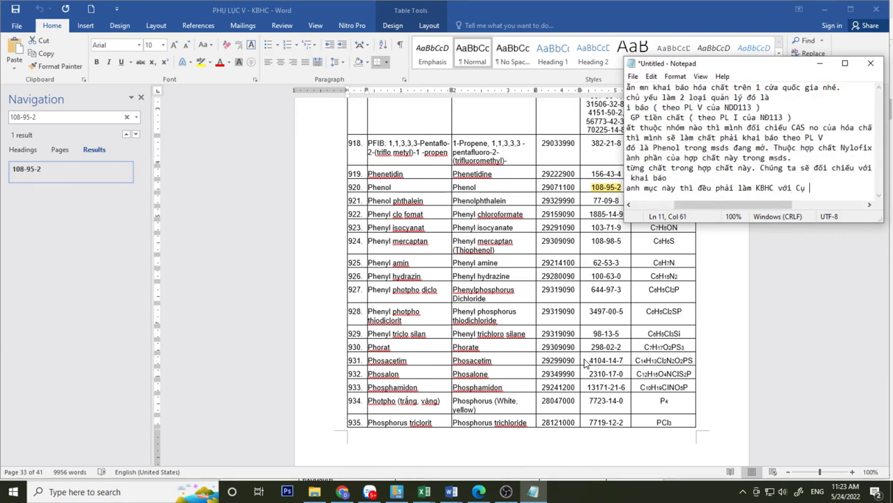
{"action": "key", "text": "BackSpace"}
{"action": "key", "text": "BackSpace"}
{"action": "type", "text": "c"}
{"action": "type", "text": "c hóa cha"}
{"action": "type", "text": "t - thuốc Bộ"}
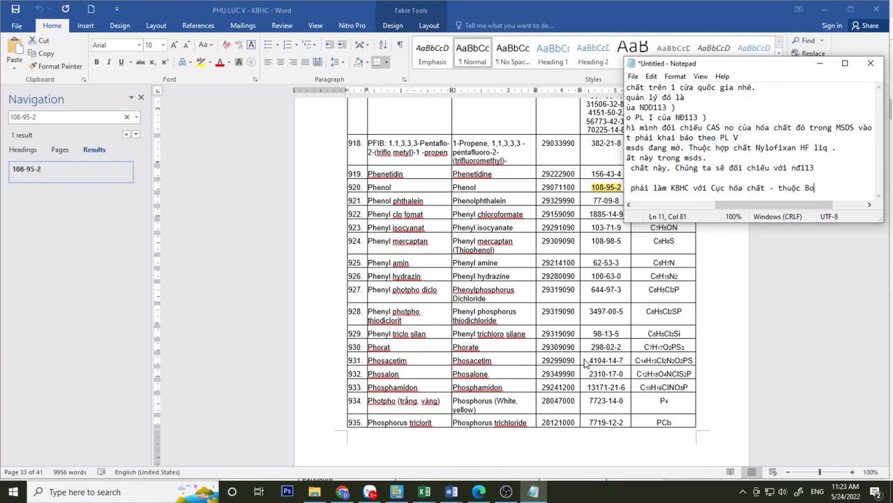
{"action": "type", "text": " Con"}
{"action": "type", "text": "no"}
{"action": "type", "text": "ng Thương n"}
{"action": "key", "text": "Return"}
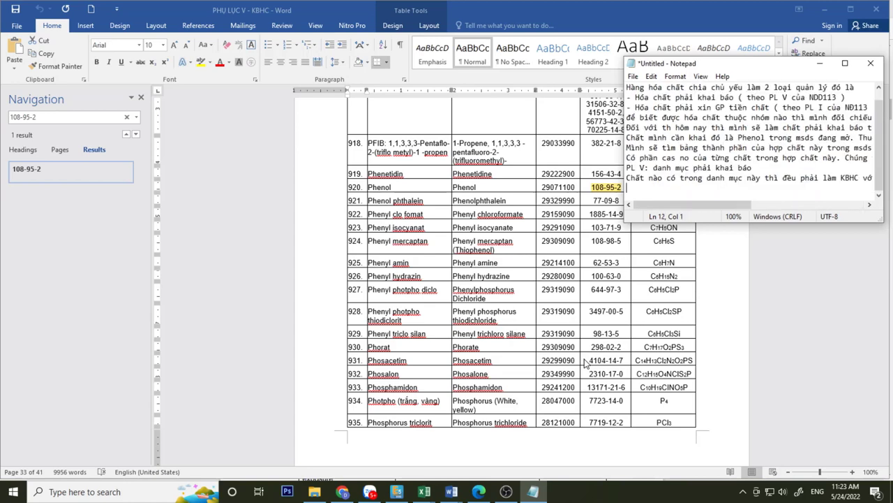
Point out Phenol's CAS number in the PHỤ LỤC V table in Word.
{"action": "left_click", "coordinate": [544, 211]}
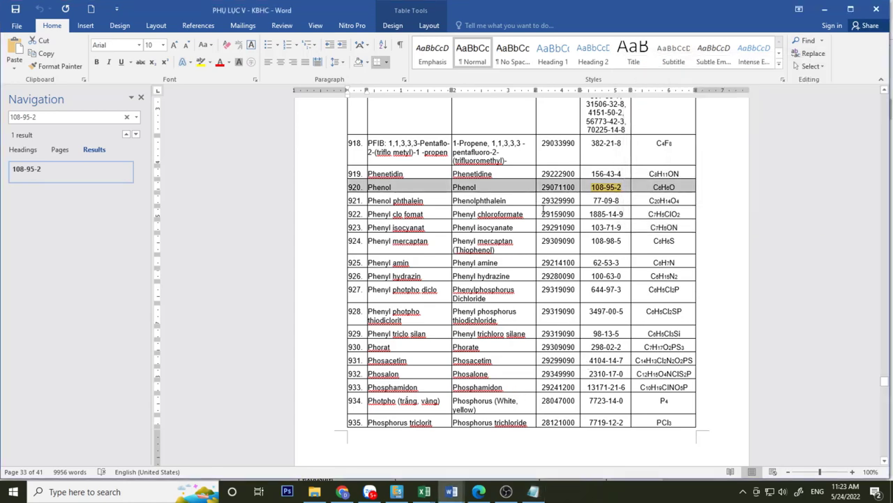
{"action": "left_click", "coordinate": [587, 199]}
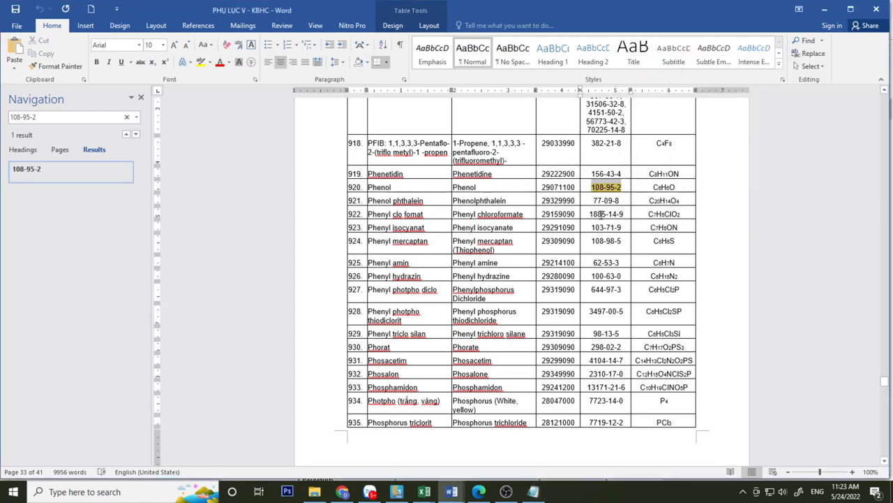
{"action": "left_click", "coordinate": [592, 227]}
Add the line "Để khai báo đc thì chúng ta cần vào web 1 cửa quốc gia . vnsw" to the Notepad notes.
{"action": "left_click", "coordinate": [533, 491]}
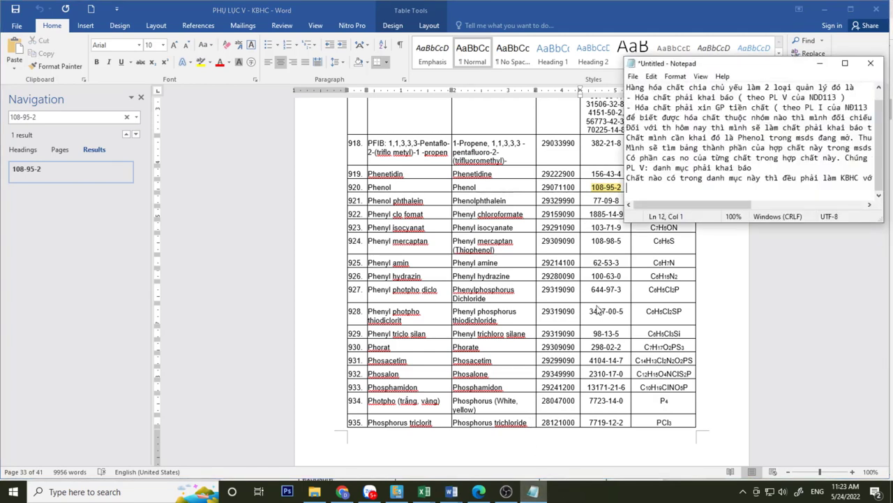
{"action": "type", "text": "hai báo đc sẽ"}
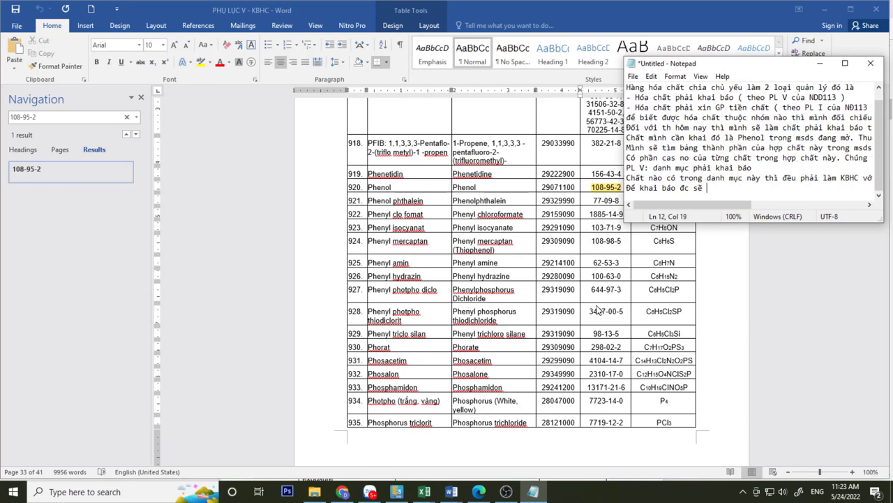
{"action": "type", "text": "hì chúng t"}
{"action": "type", "text": "a cần vào web 1"}
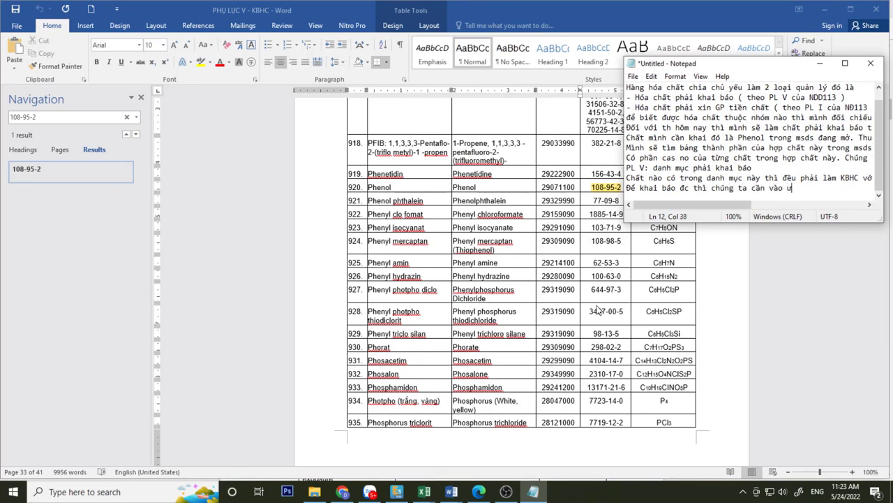
{"action": "type", "text": " cửa quốc gia . vnsw"}
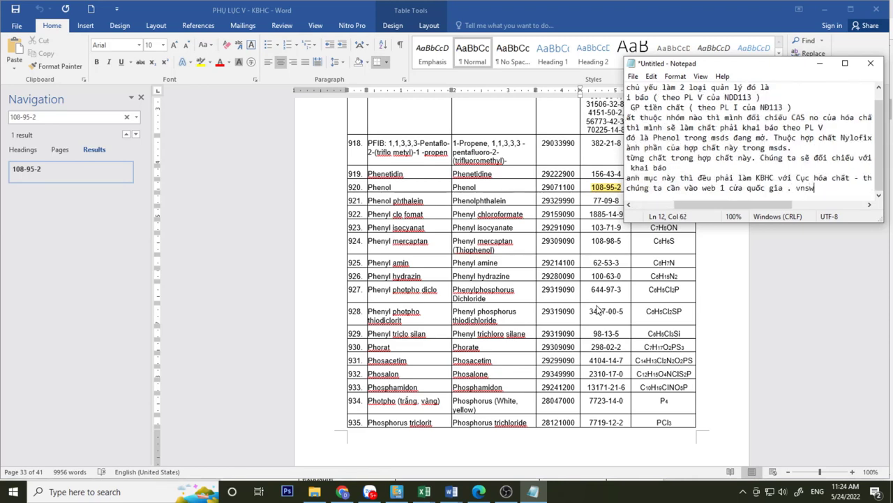
{"action": "key", "text": "Return"}
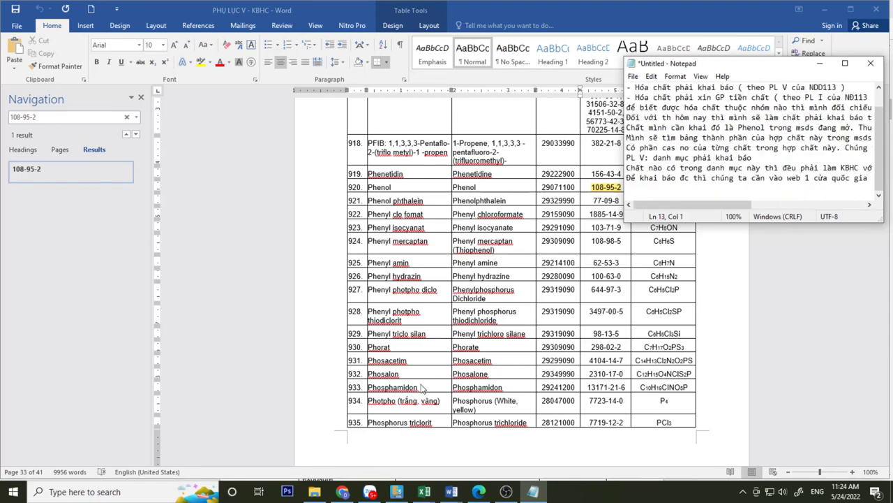
Add the navigation path "VNSW / Bộ Công THương / Khai báo Hóa chất." to the notes and start a new line.
{"action": "type", "text": "VNSW / Cục"}
{"action": "key", "text": "BackSpace"}
{"action": "key", "text": "BackSpace"}
{"action": "key", "text": "BackSpace"}
{"action": "key", "text": "BackSpace"}
{"action": "type", "text": "Bộ Công Thương "}
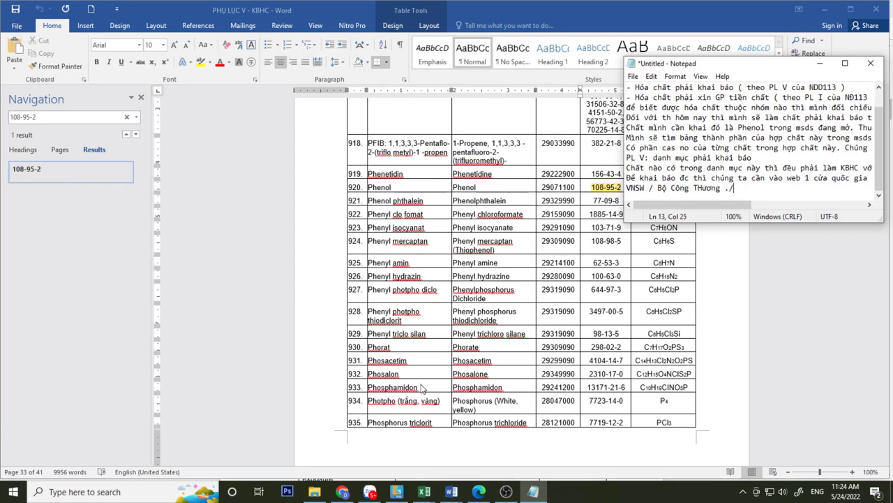
{"action": "type", "text": "/ Khai báo Hóa chất"}
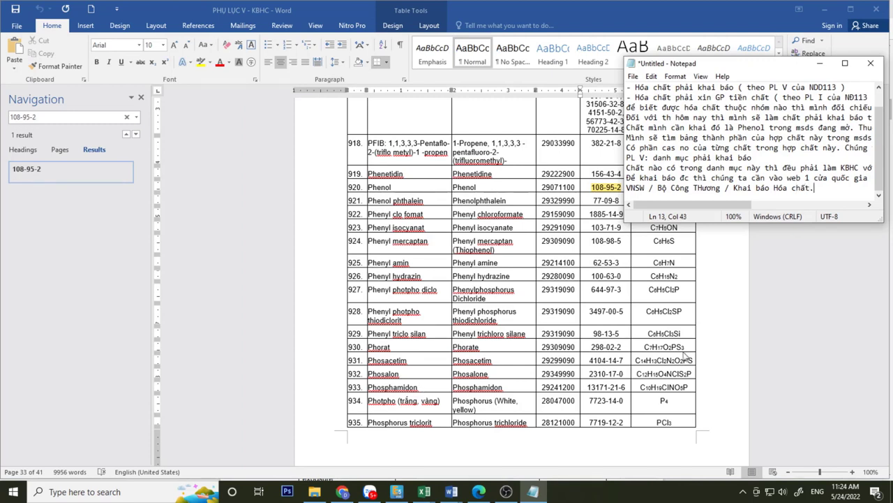
{"action": "left_click_drag", "start_coordinate": [815, 187], "coordinate": [640, 187]}
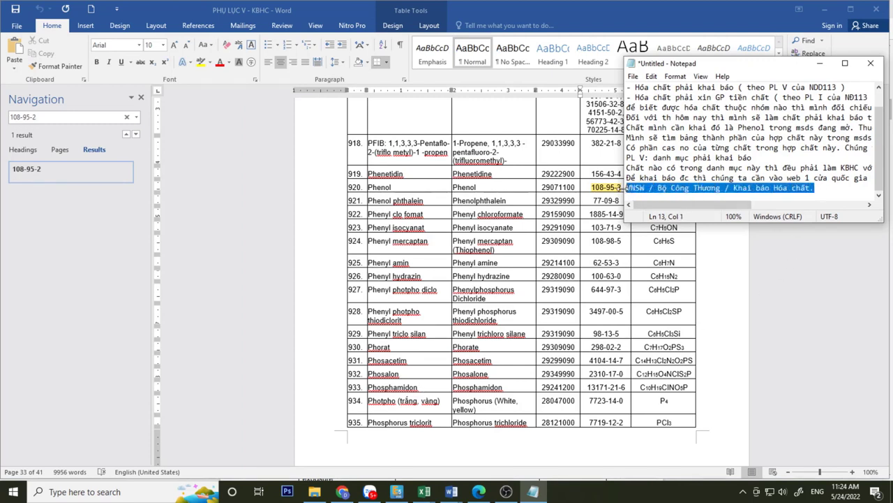
{"action": "left_click", "coordinate": [789, 178]}
{"action": "key", "text": "Return"}
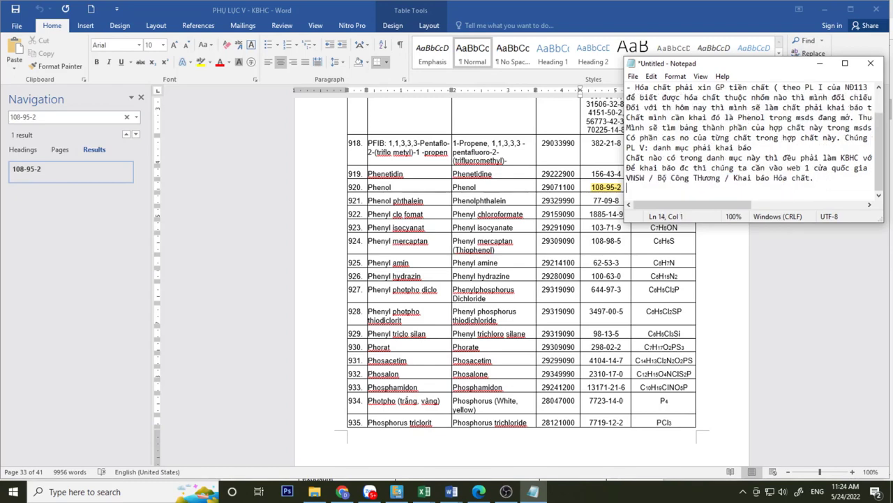
Switch to Chrome and open the Bộ Công Thương chemical declaration procedure on the vnsw.gov.vn portal.
{"action": "key", "text": "alt+Tab"}
{"action": "key", "text": "alt+Tab"}
{"action": "left_click", "coordinate": [342, 492]}
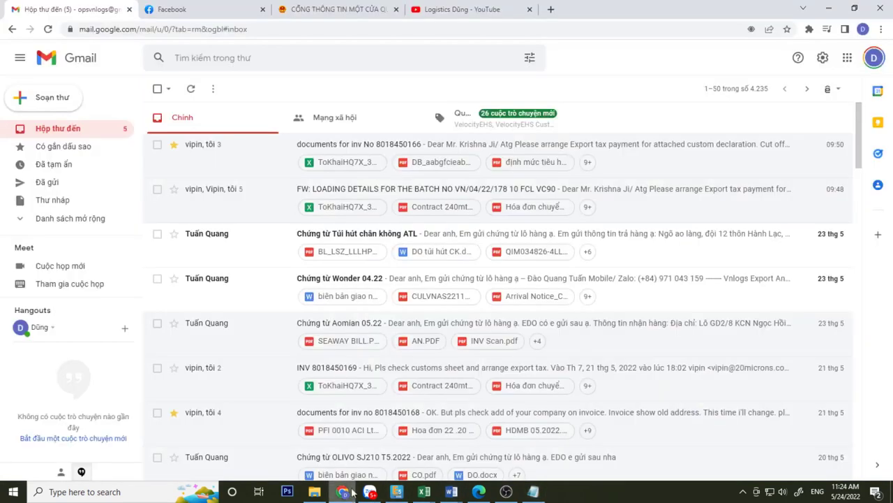
{"action": "left_click", "coordinate": [335, 9]}
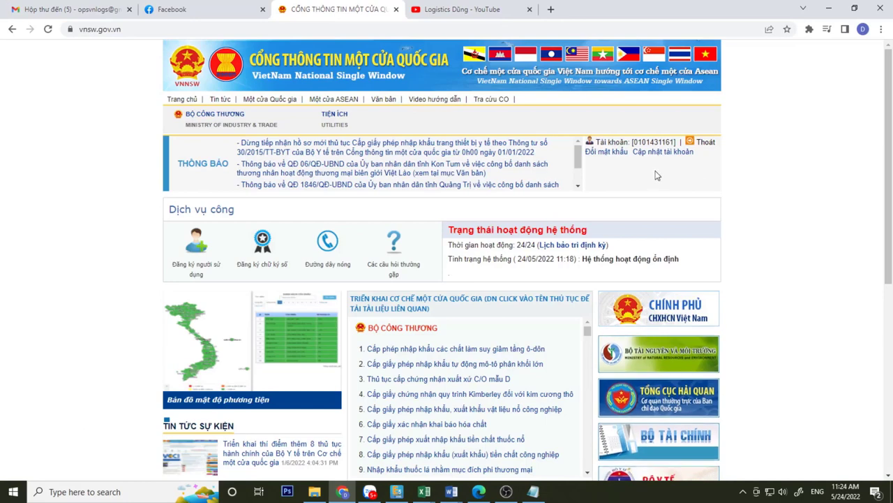
{"action": "mouse_move", "coordinate": [209, 114]}
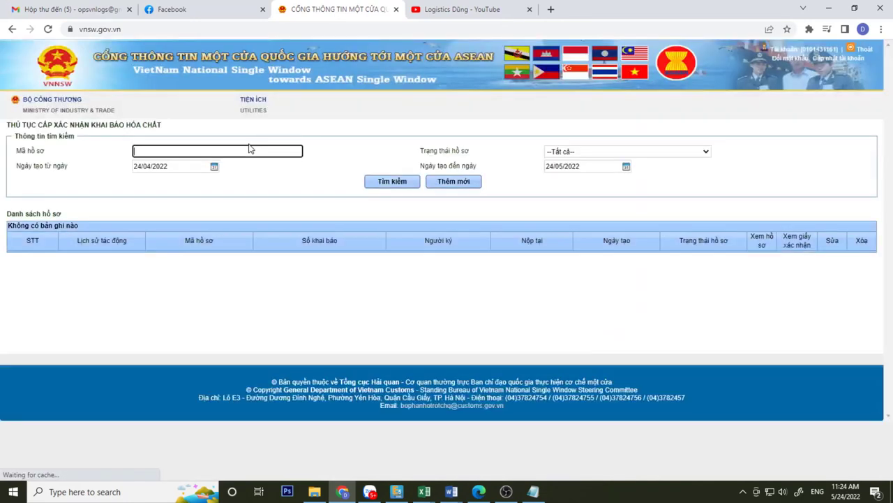
Switch to Notepad and append "/ Thêm mới hồ sơ" to the navigation path line.
{"action": "left_click", "coordinate": [533, 492]}
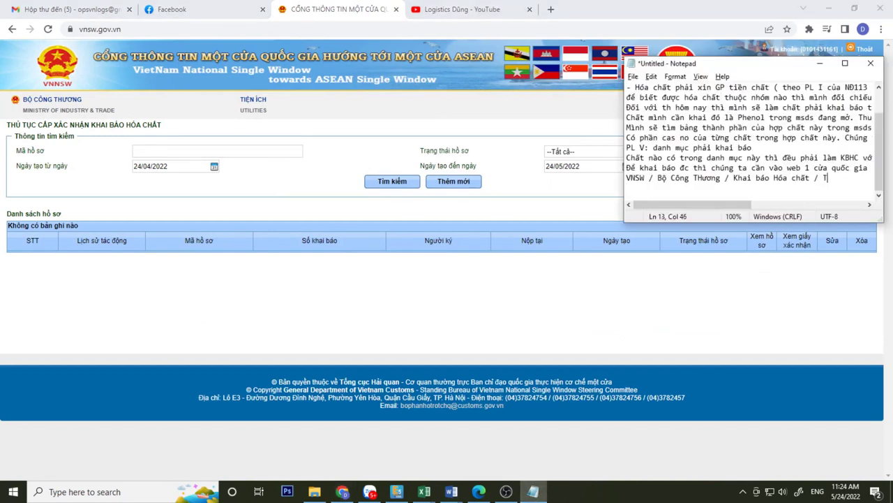
{"action": "type", "text": "hêm mới hồ s"}
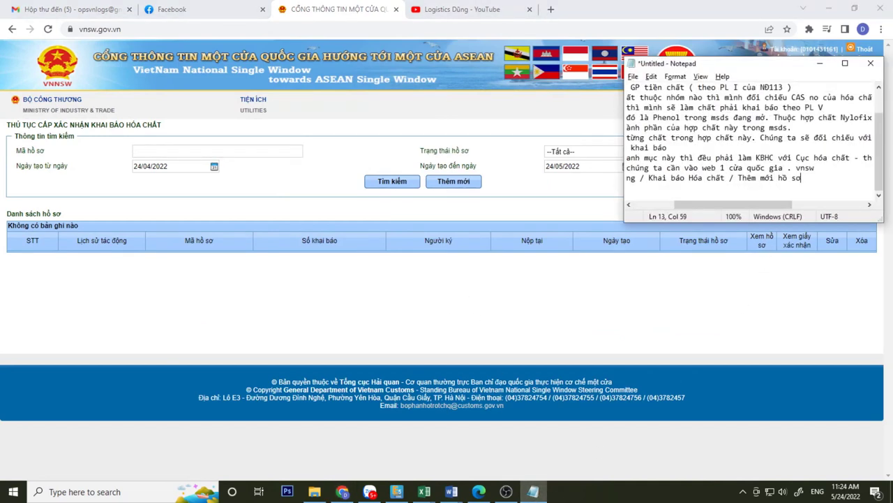
{"action": "type", "text": "ơ"}
{"action": "key", "text": "Return"}
Add the heading line "Hồ sơ cần để khai báo HC cần:" to the notes.
{"action": "type", "text": "Hồ "}
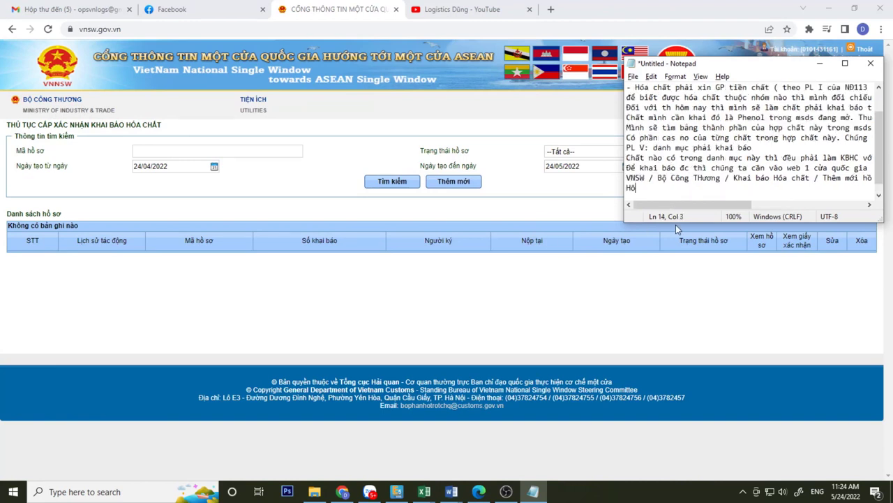
{"action": "type", "text": "sơ caần để khai báo HC cần:"}
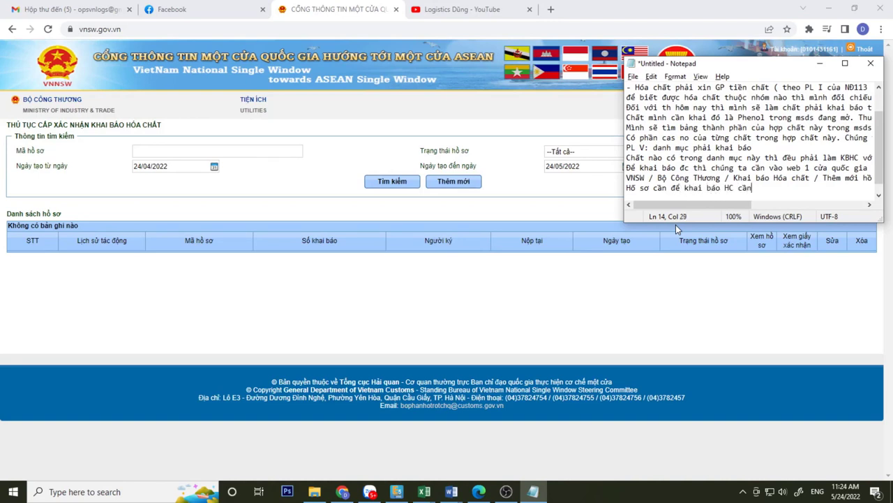
{"action": "key", "text": "Return"}
List the required documents "- Invoice lô hàng" and "- MSDS của lô hàng" under the heading.
{"action": "type", "text": "- Invo"}
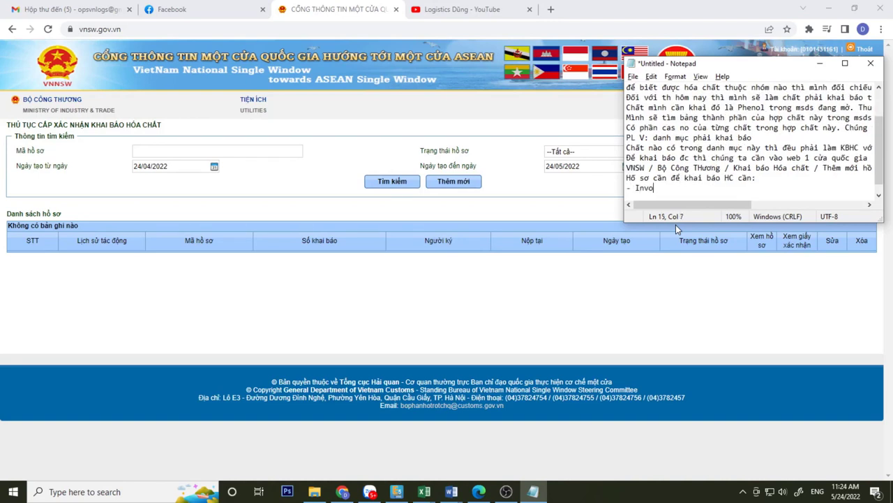
{"action": "type", "text": "ice 1ô hàng"}
{"action": "key", "text": "Return"}
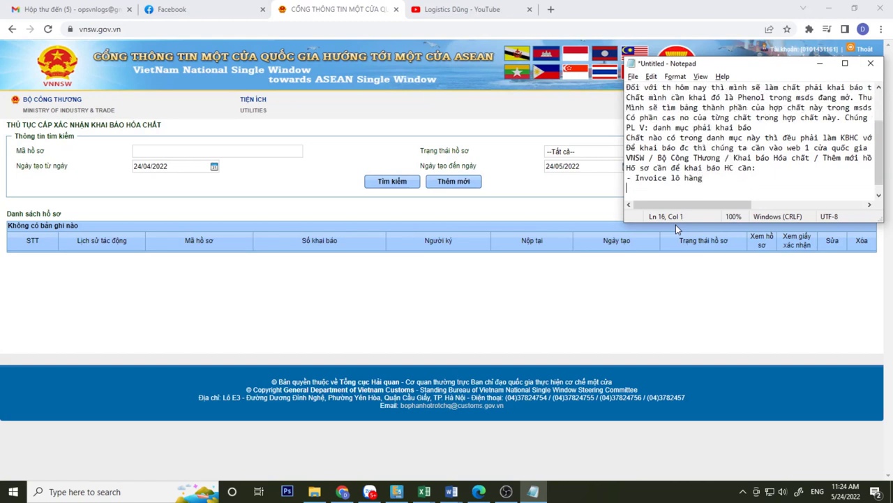
{"action": "type", "text": "- MSDS của lô hàng"}
{"action": "key", "text": "Return"}
Add the list item "- chứng từ khác như packing nếu cần. Không thì chỉ cần 2 cái đó là ok.".
{"action": "type", "text": "- c"}
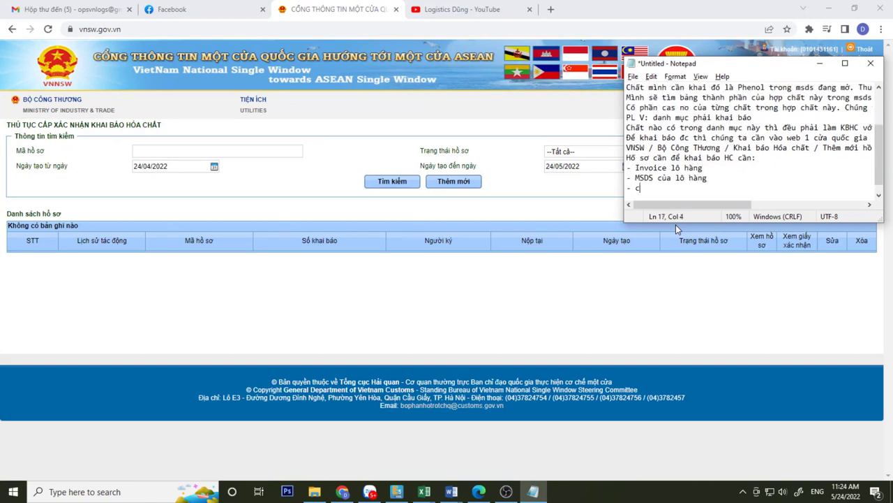
{"action": "type", "text": "hứng từ khác như packin"}
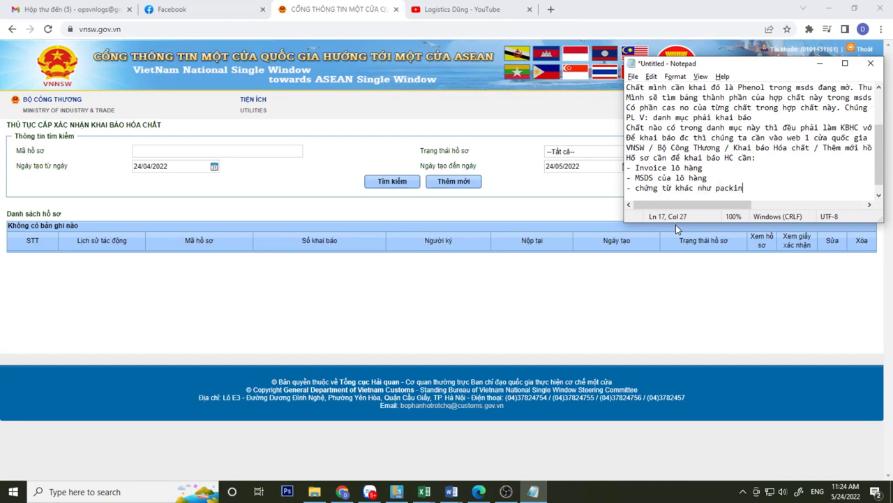
{"action": "type", "text": "g nếu cần. Không thì"}
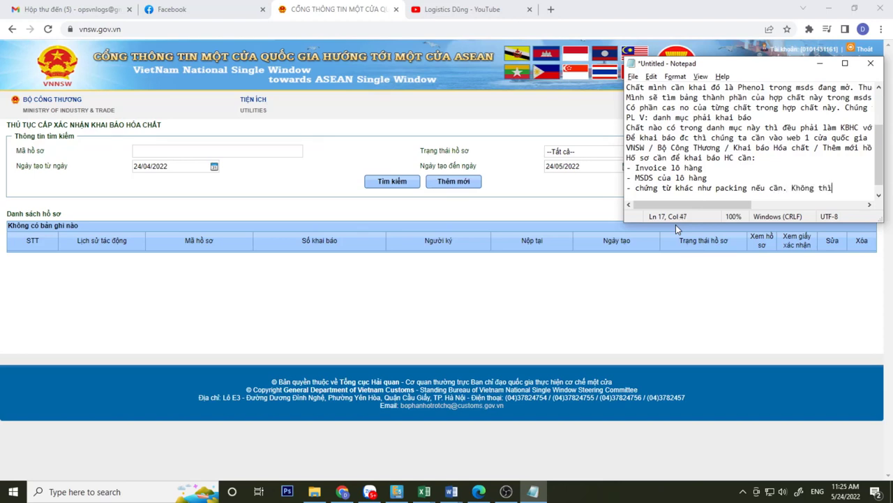
{"action": "type", "text": " chỉ cần 2 cái đó "}
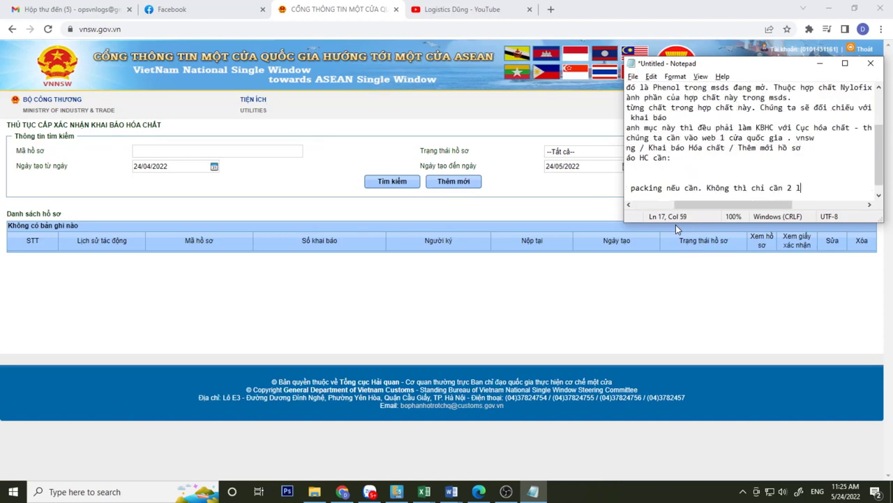
{"action": "type", "text": "là đủ"}
{"action": "key", "text": "Return"}
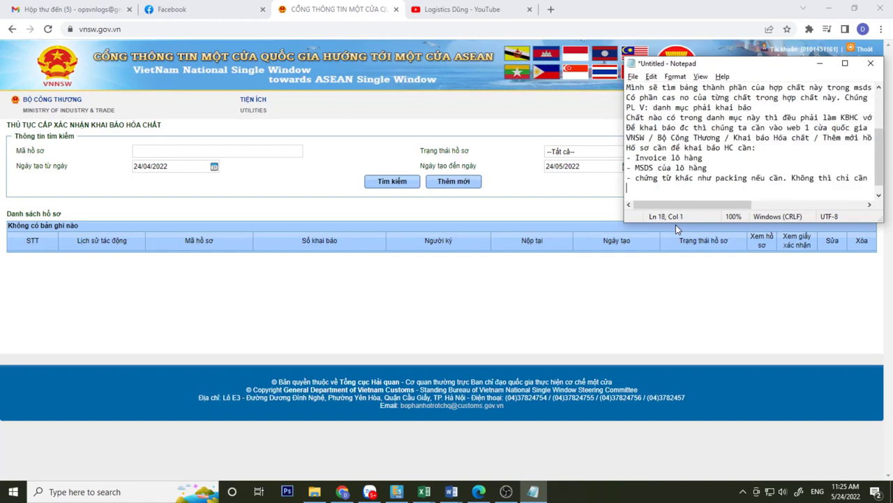
Open a new dossier form in Chrome and add "Mở đầu là Nơi tiếp nhận. Phần này thì chỉ có 1 cơ quan thôi" to the Notepad notes.
{"action": "left_click", "coordinate": [459, 183]}
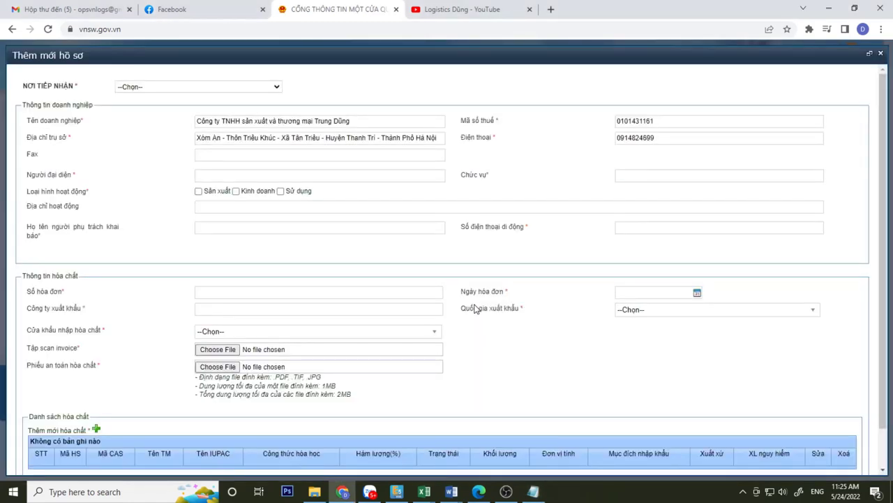
{"action": "key", "text": "alt+Tab"}
{"action": "type", "text": "Mở "}
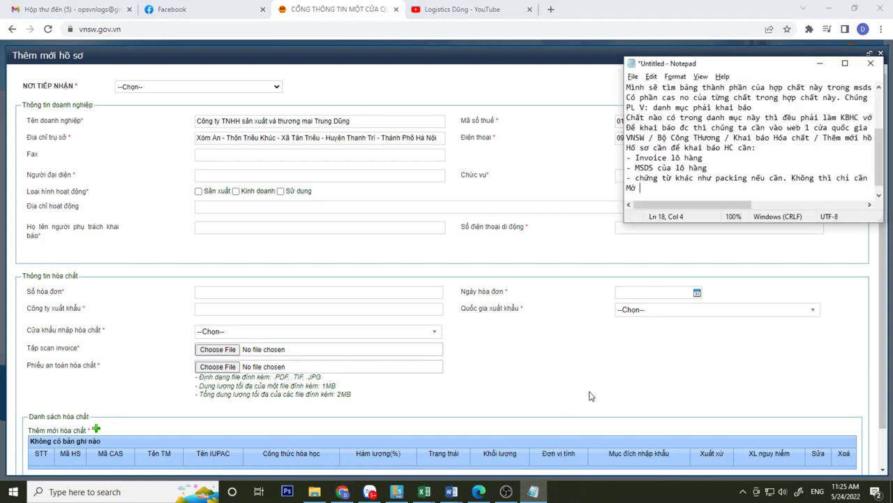
{"action": "type", "text": "đầu là Noơi tiếp nhận. Phần này th"}
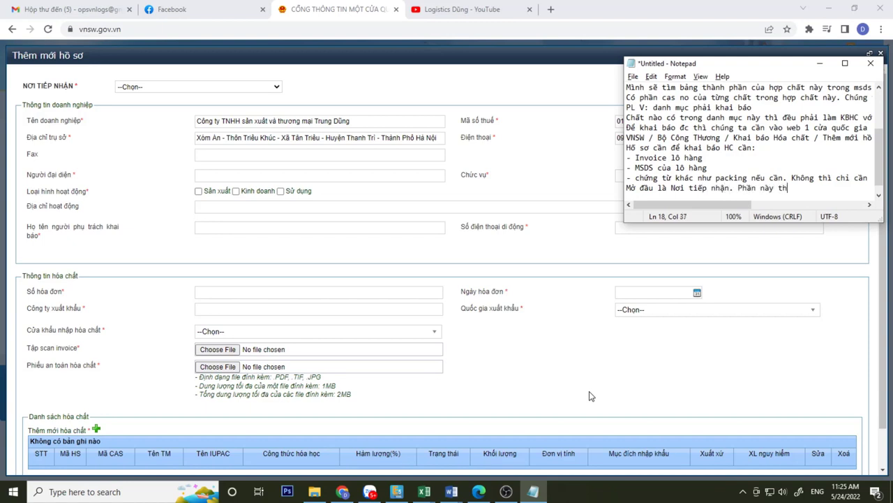
{"action": "type", "text": "ì chỉ có 1 lnaa"}
{"action": "key", "text": "BackSpace"}
{"action": "key", "text": "BackSpace"}
{"action": "key", "text": "BackSpace"}
{"action": "type", "text": "cơ quan thôi"}
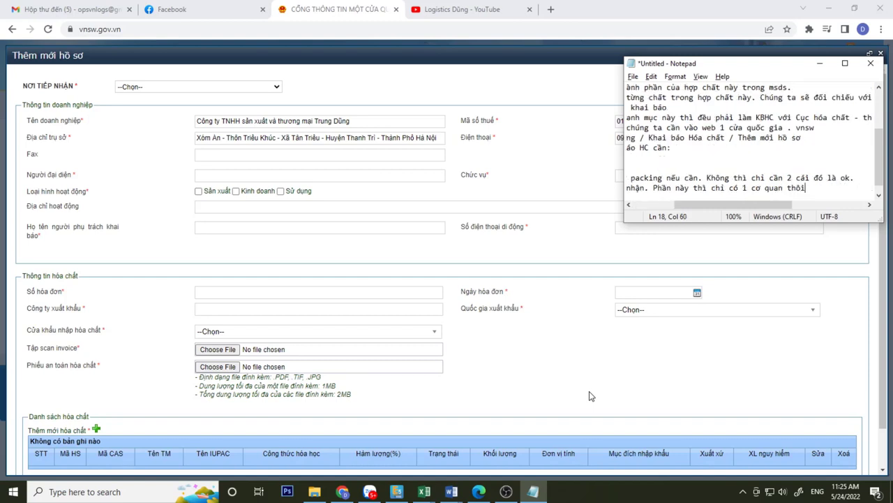
Finish the note line by naming the authority as CỤC HÓA CHẤT and start a new line.
{"action": "type", "text": ". Dđó là CU"}
{"action": "type", "text": "C HOA "}
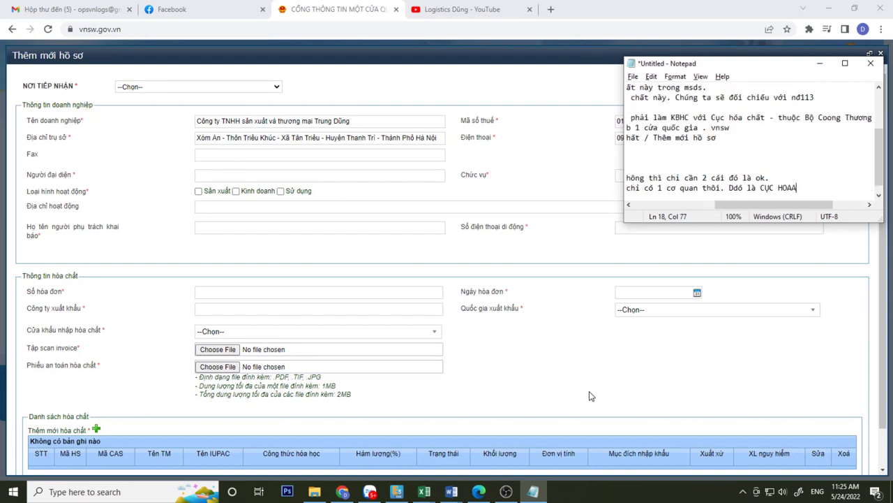
{"action": "type", "text": "CHẤT."}
{"action": "key", "text": "Return"}
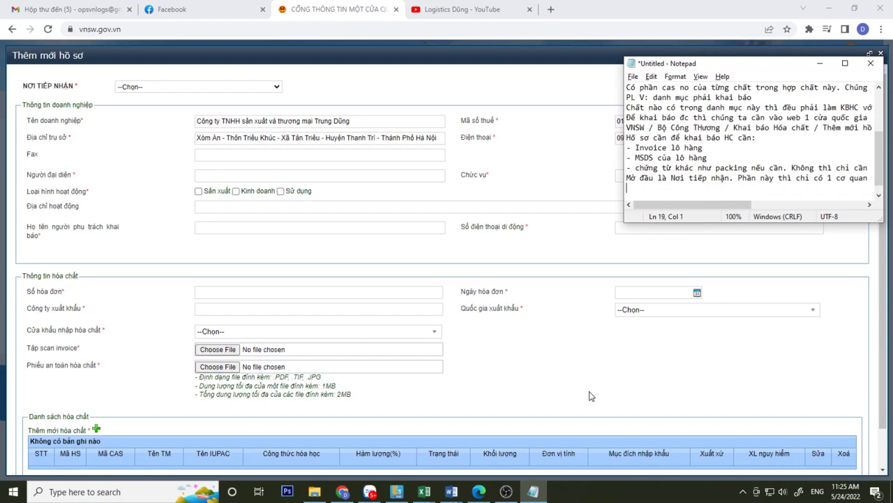
Set Nơi tiếp nhận to Cục Hóa Chất, and note "Sau đó chúng ta hoàn thành các thông tin của công ty NK" in Notepad.
{"action": "left_click", "coordinate": [142, 88]}
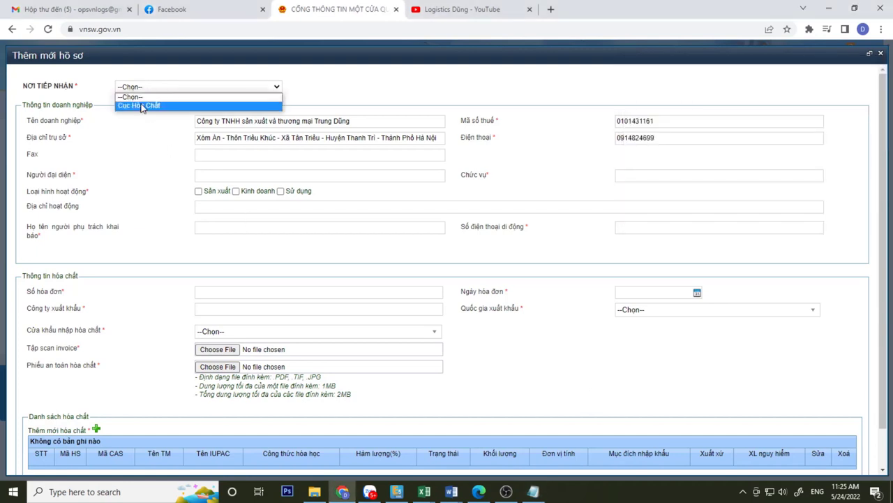
{"action": "left_click", "coordinate": [142, 105]}
{"action": "left_click", "coordinate": [532, 491]}
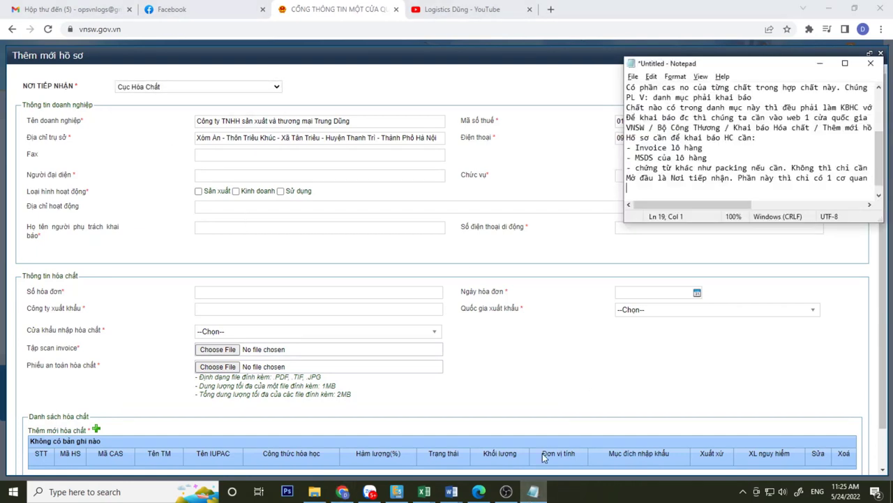
{"action": "type", "text": "Sau đó chúng ta"}
{"action": "type", "text": "hoàn than"}
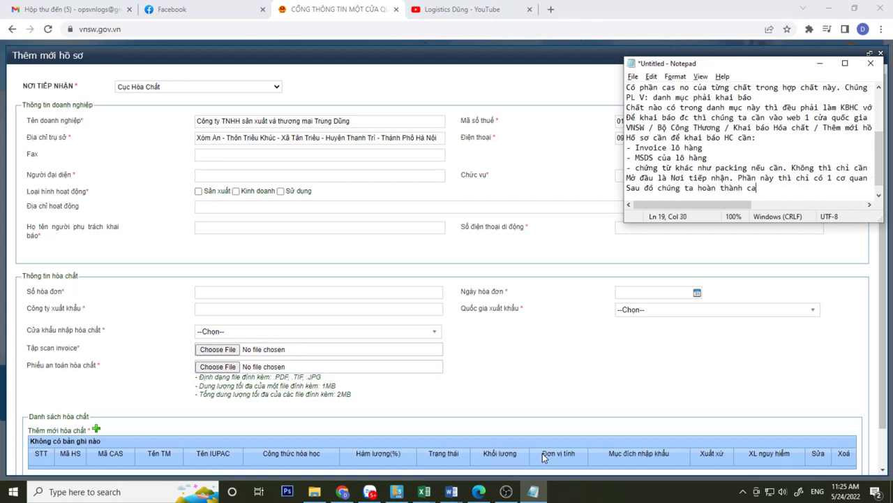
{"action": "type", "text": "h các thông tin v"}
{"action": "type", "text": "ua công ty"}
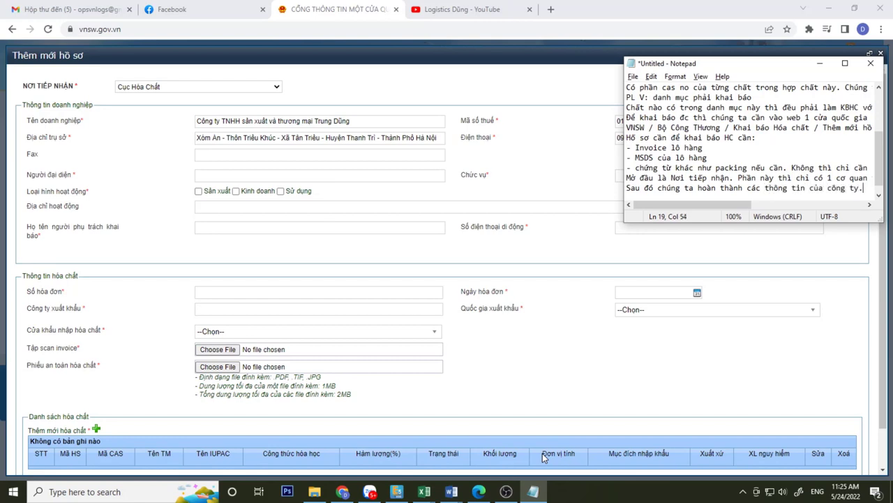
{"action": "type", "text": " NK"}
{"action": "key", "text": "Return"}
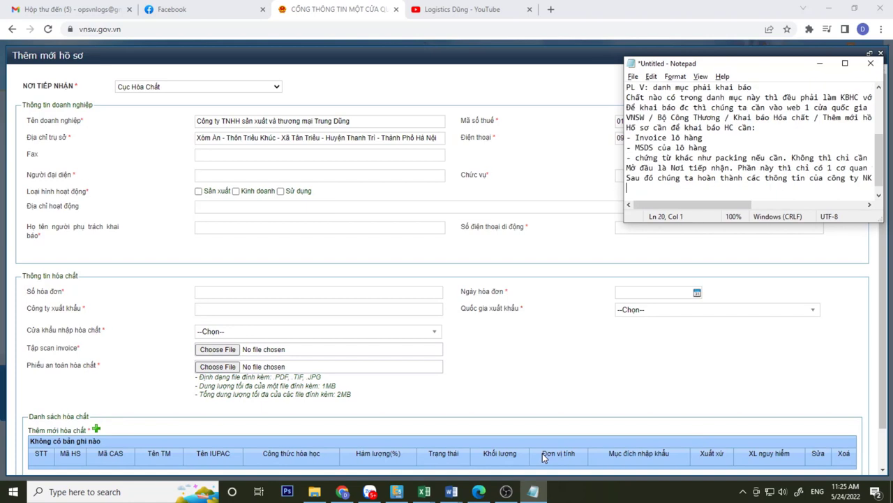
Fill in the company representative's full name and set Chức vụ to Giám Đốc in the dossier form.
{"action": "left_click", "coordinate": [129, 158]}
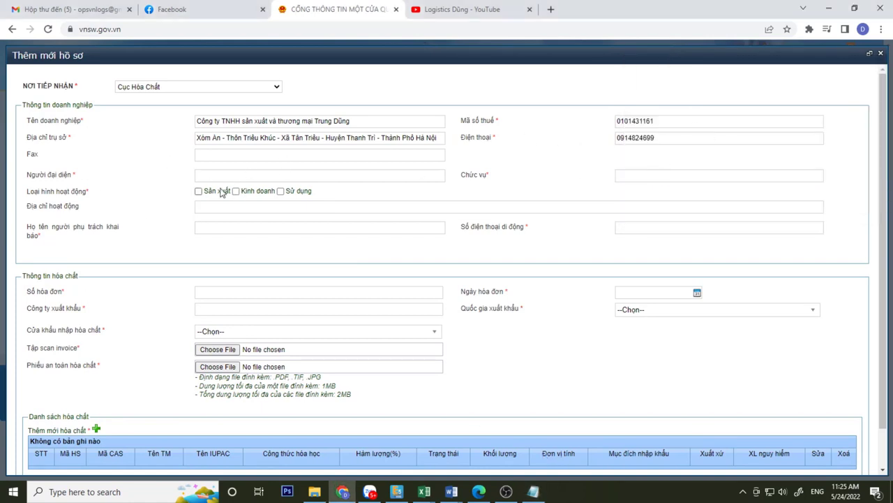
{"action": "left_click", "coordinate": [218, 175]}
{"action": "left_click", "coordinate": [300, 204]}
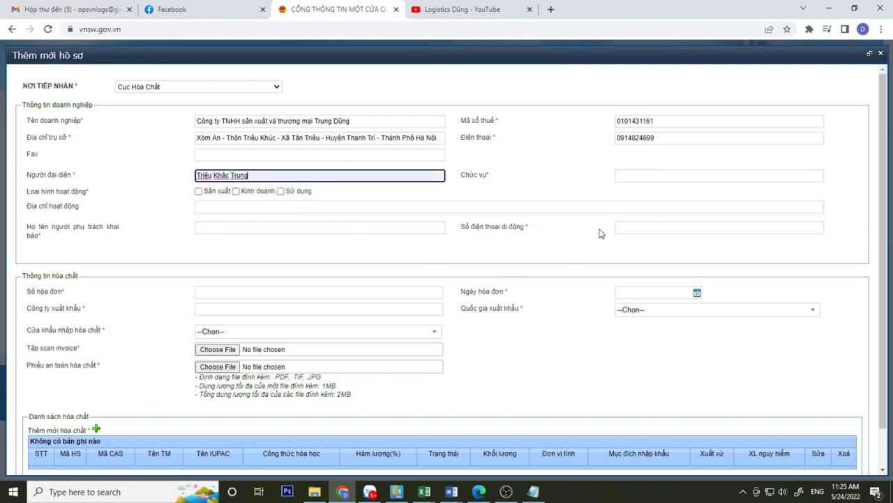
{"action": "left_click", "coordinate": [621, 175]}
{"action": "left_click", "coordinate": [674, 201]}
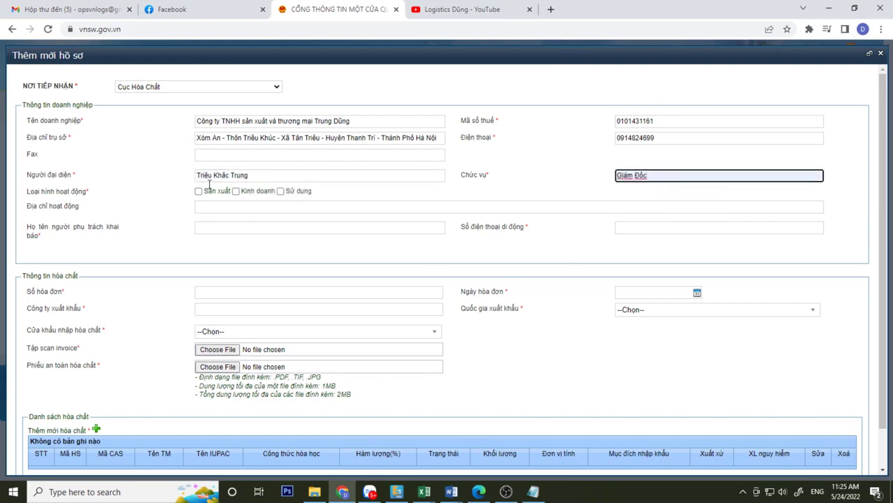
Choose Sản xuất and Kinh doanh as the activity types and fill in the company's operating address.
{"action": "left_click", "coordinate": [199, 192]}
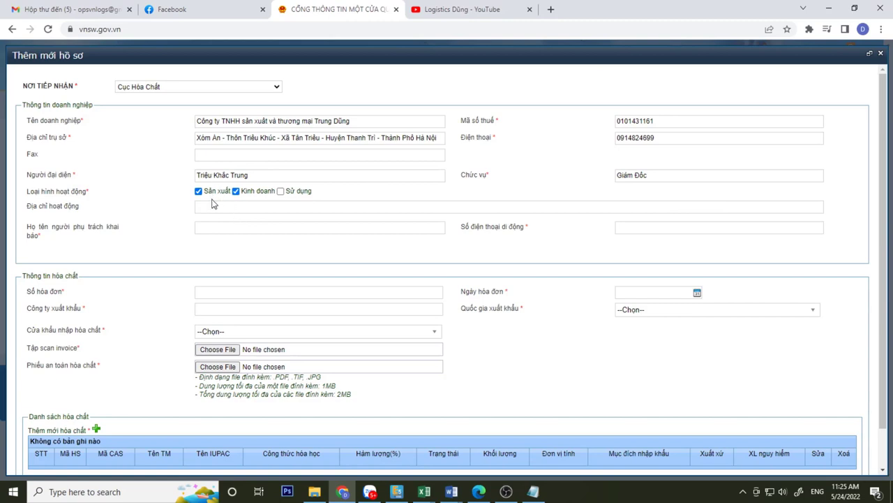
{"action": "left_click", "coordinate": [214, 205]}
{"action": "left_click", "coordinate": [262, 231]}
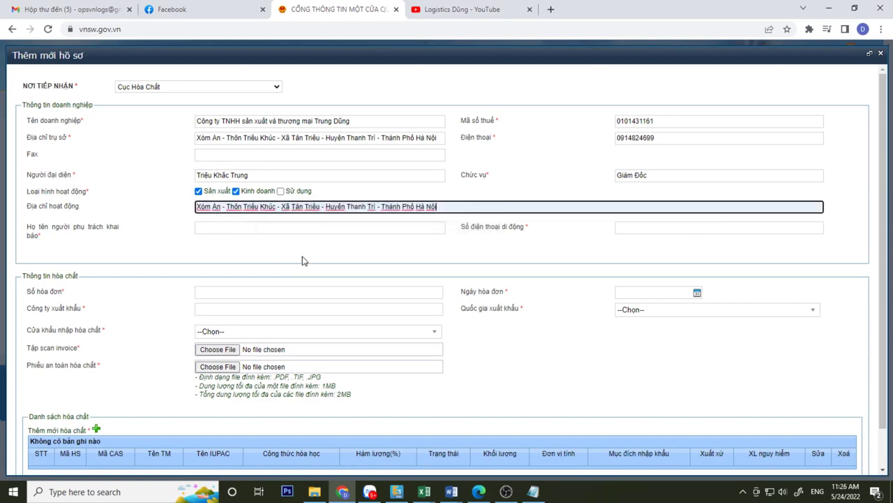
Fill in the declaration officer's full name and mobile phone number.
{"action": "left_click", "coordinate": [235, 231]}
{"action": "left_click", "coordinate": [256, 252]}
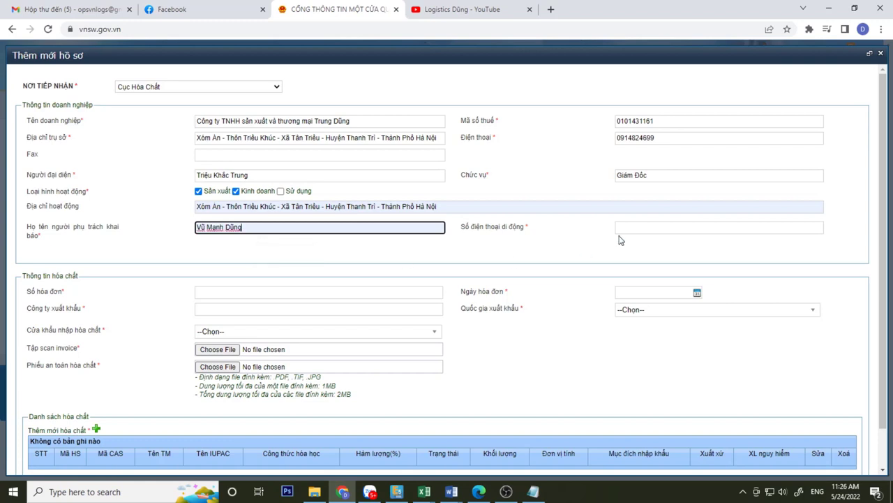
{"action": "left_click", "coordinate": [620, 233]}
{"action": "left_click", "coordinate": [633, 254]}
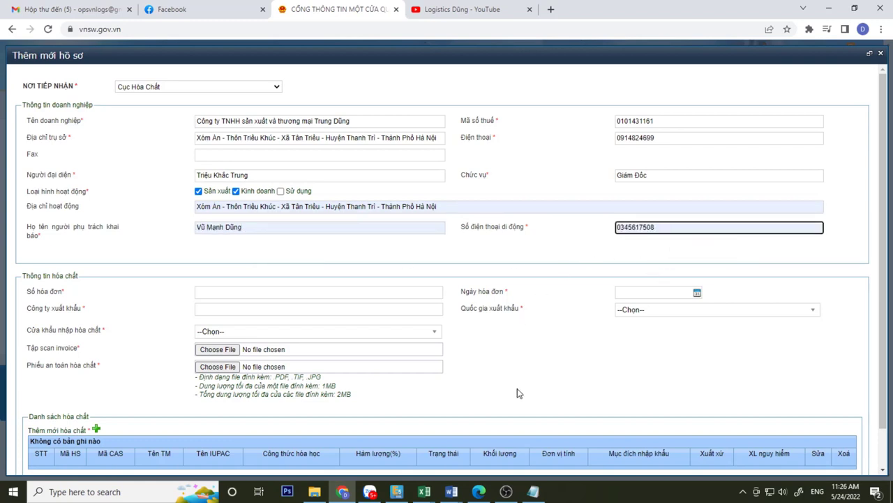
Add the line "Sau đó là các thông tin của lô hàng NK hóa chất đó." to the Notepad notes.
{"action": "left_click", "coordinate": [535, 491]}
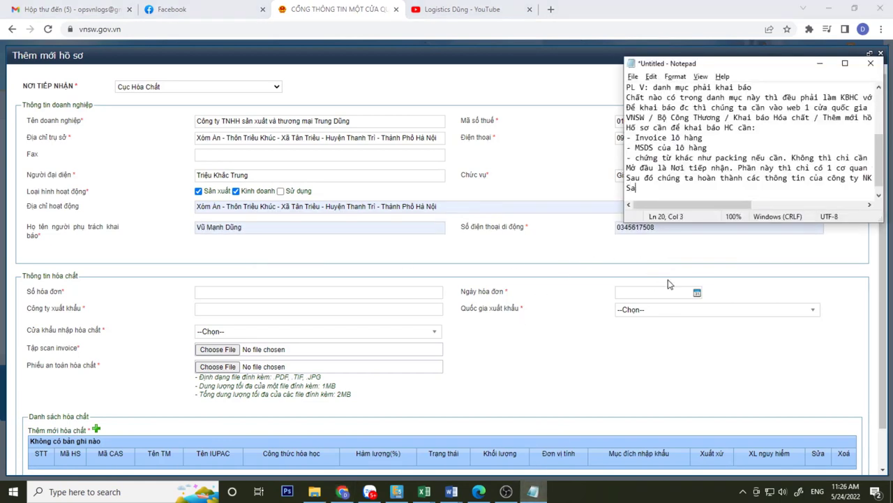
{"action": "type", "text": "Sau đoó là các thớ"}
{"action": "type", "text": "ng tin của lô hàng NK hóa chất đó."}
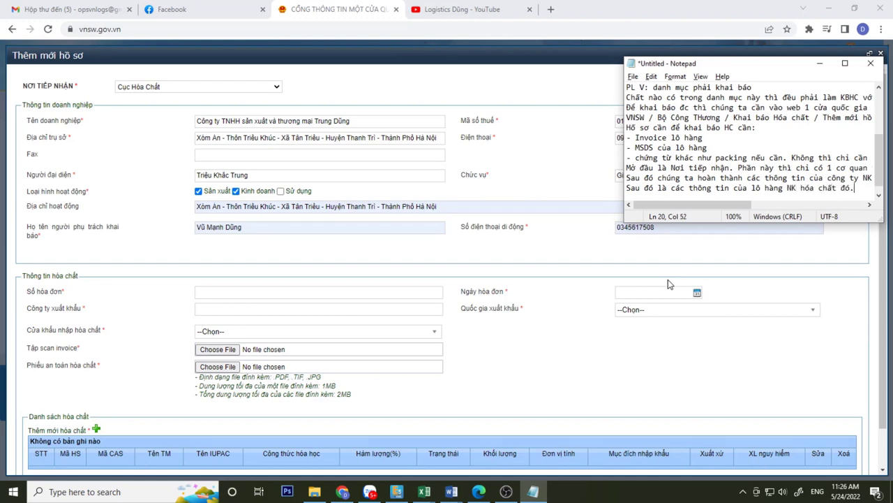
{"action": "key", "text": "Return"}
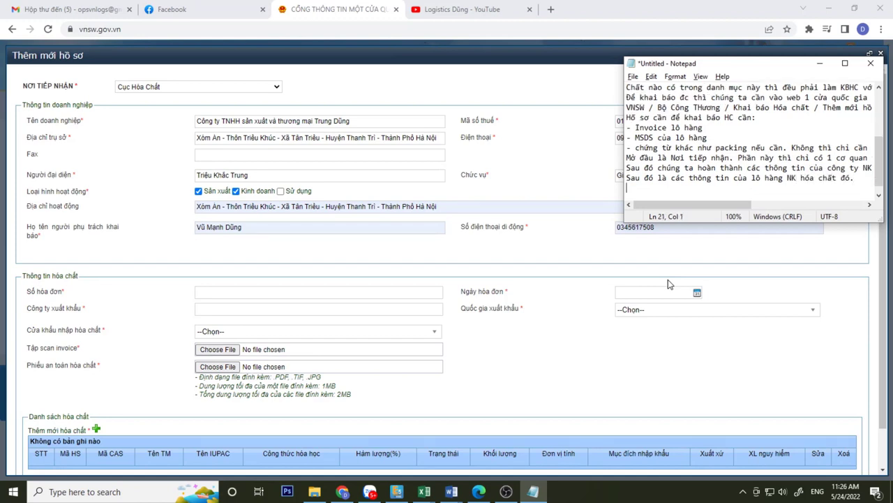
Add the line "- Số hóa đơn ( số invoice đó ạ )" to the Notepad notes.
{"action": "left_click", "coordinate": [124, 265]}
{"action": "scroll", "coordinate": [123, 266], "scroll_direction": "down", "scroll_amount": 1}
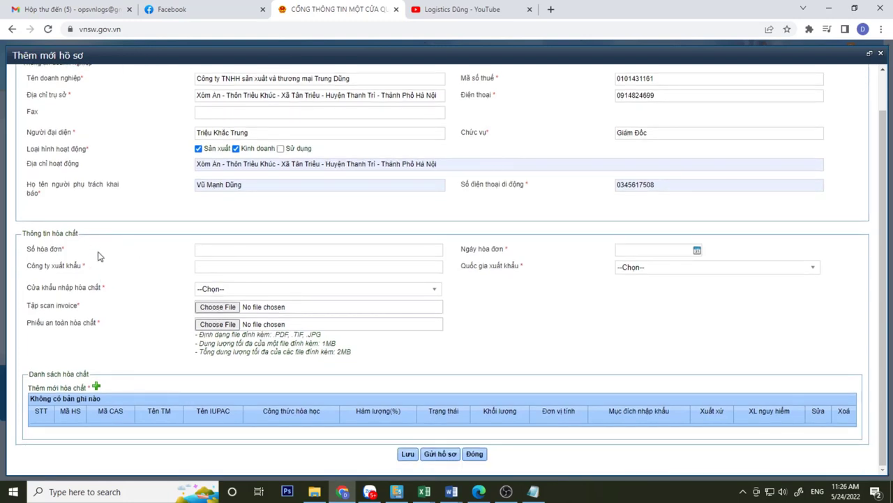
{"action": "left_click", "coordinate": [533, 491]}
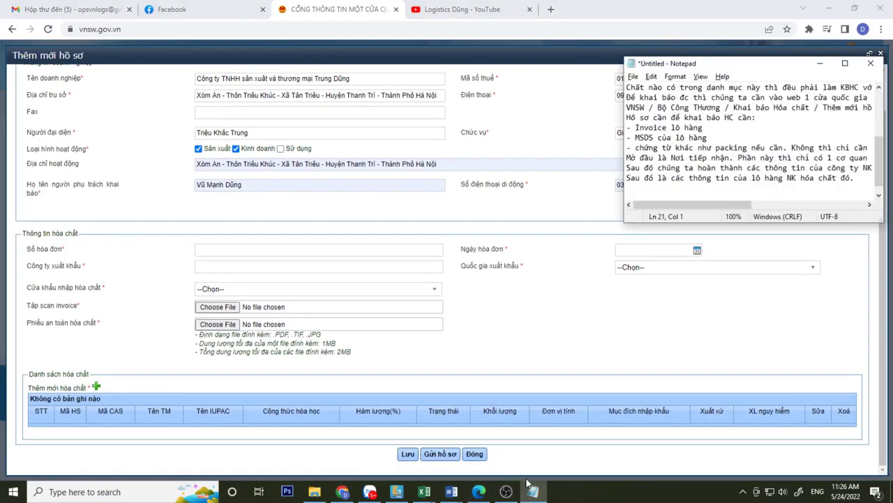
{"action": "type", "text": "- Sôs hóa"}
{"action": "type", "text": " đơn ( số"}
{"action": "type", "text": " invoic"}
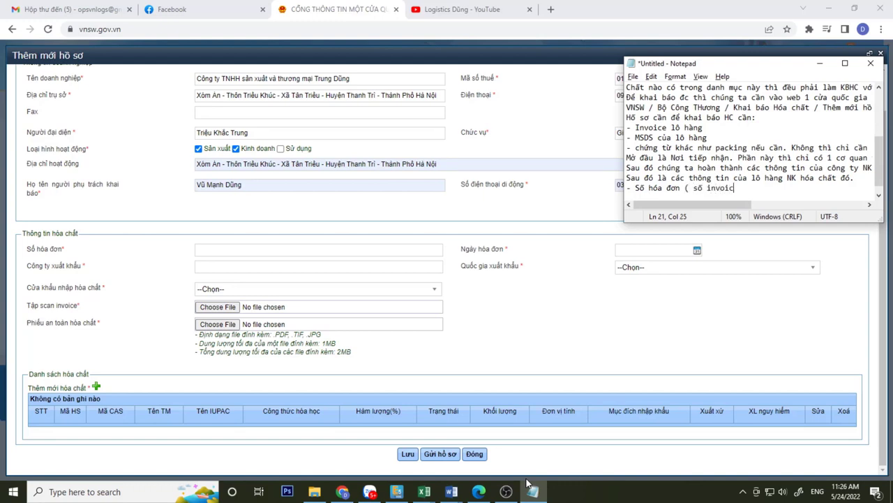
{"action": "type", "text": "e đó ạ"}
{"action": "key", "text": "Return"}
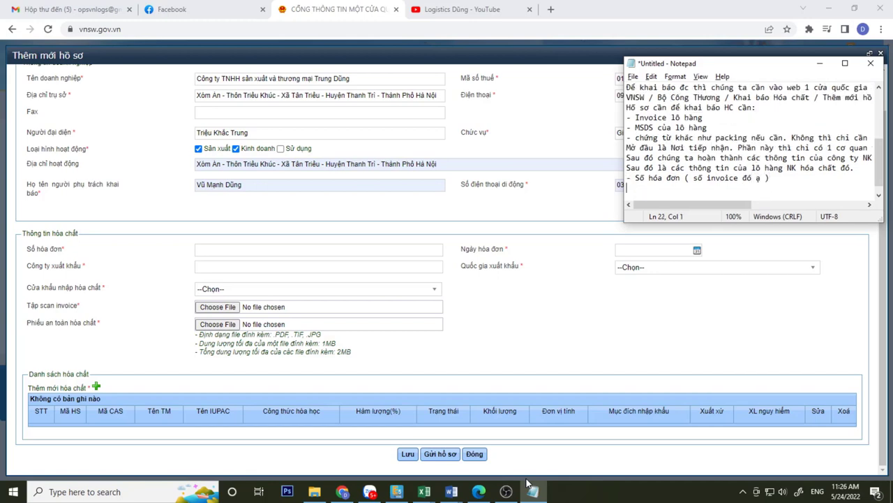
Switch to the PDFs in Edge and copy the invoice number from the Archroma commercial invoice.
{"action": "left_click", "coordinate": [477, 492]}
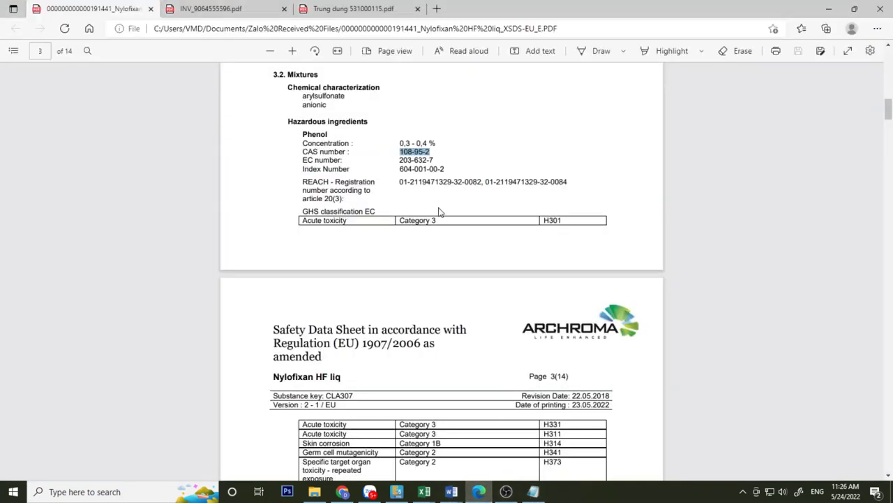
{"action": "scroll", "coordinate": [439, 213], "scroll_direction": "up", "scroll_amount": 3}
{"action": "key", "text": "ctrl+Tab"}
{"action": "scroll", "coordinate": [377, 190], "scroll_direction": "up", "scroll_amount": 3}
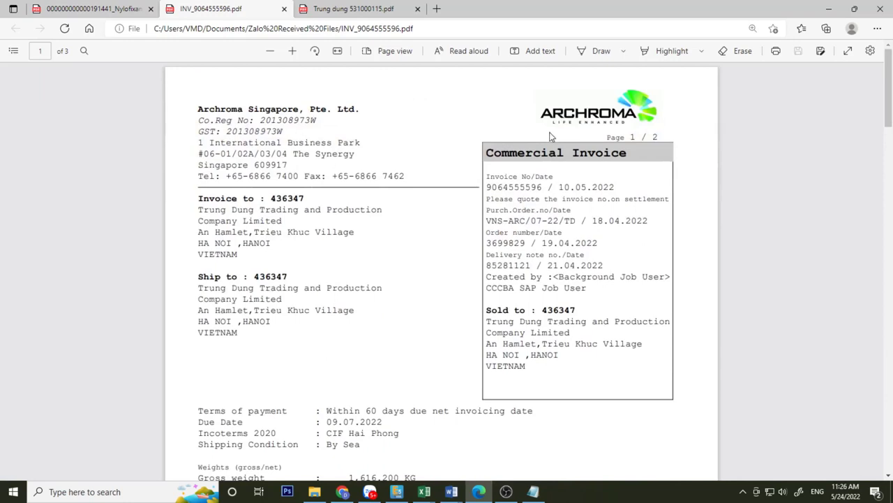
{"action": "left_click_drag", "start_coordinate": [490, 153], "coordinate": [628, 154]}
{"action": "left_click", "coordinate": [458, 184]}
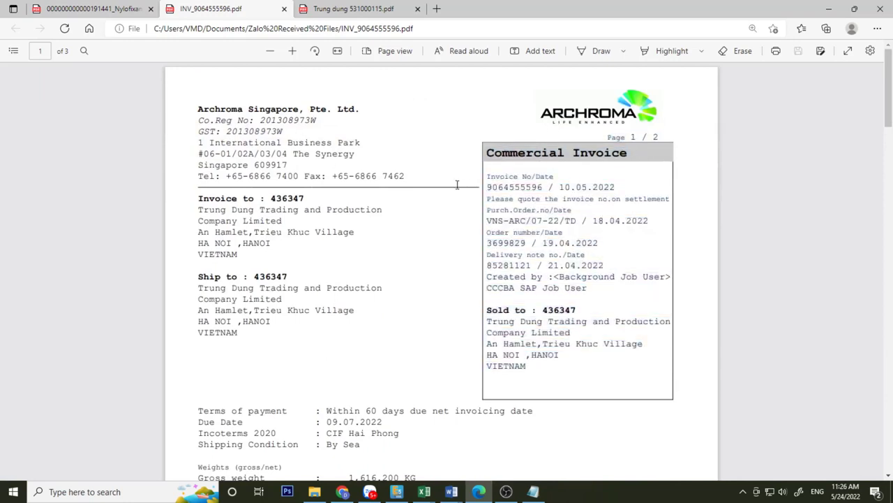
{"action": "double_click", "coordinate": [511, 187]}
{"action": "key", "text": "ctrl+c"}
{"action": "left_click", "coordinate": [529, 96]}
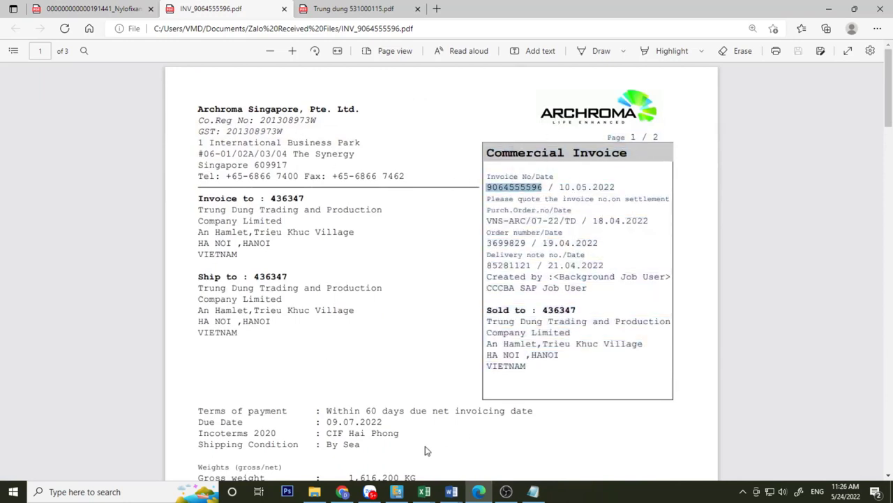
Return to the dossier form in Chrome and fill Số hóa đơn with the copied invoice number.
{"action": "left_click", "coordinate": [342, 492]}
{"action": "left_click", "coordinate": [233, 251]}
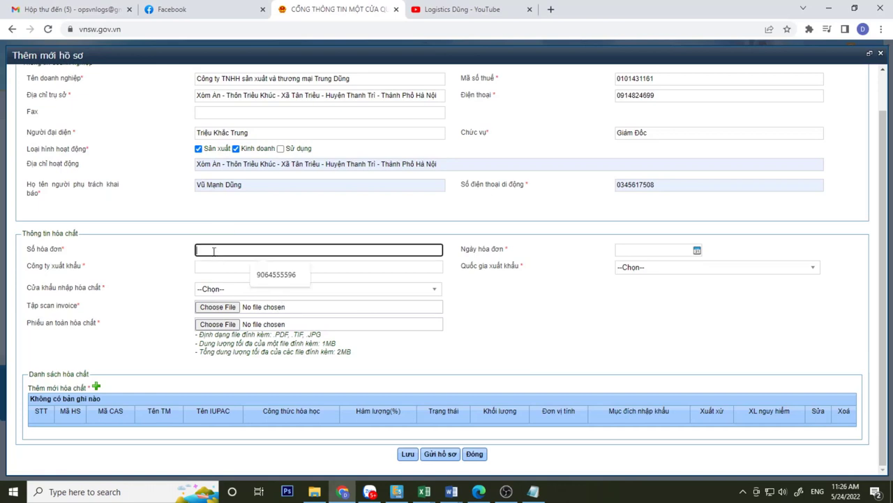
{"action": "key", "text": "ctrl+v"}
{"action": "key", "text": "Tab"}
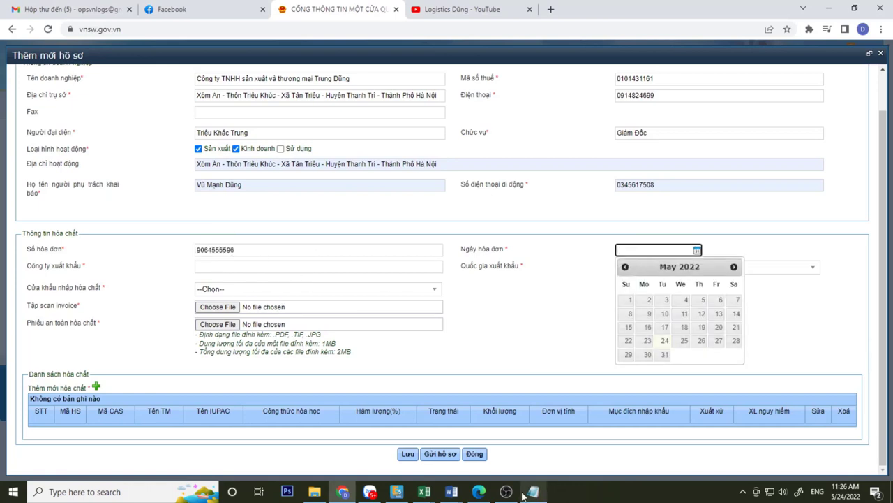
Check the invoice date on the commercial invoice in Edge and set Ngày hóa đơn in the dossier to 10/05/2022.
{"action": "left_click", "coordinate": [479, 492]}
{"action": "left_click_drag", "start_coordinate": [567, 187], "coordinate": [617, 187]}
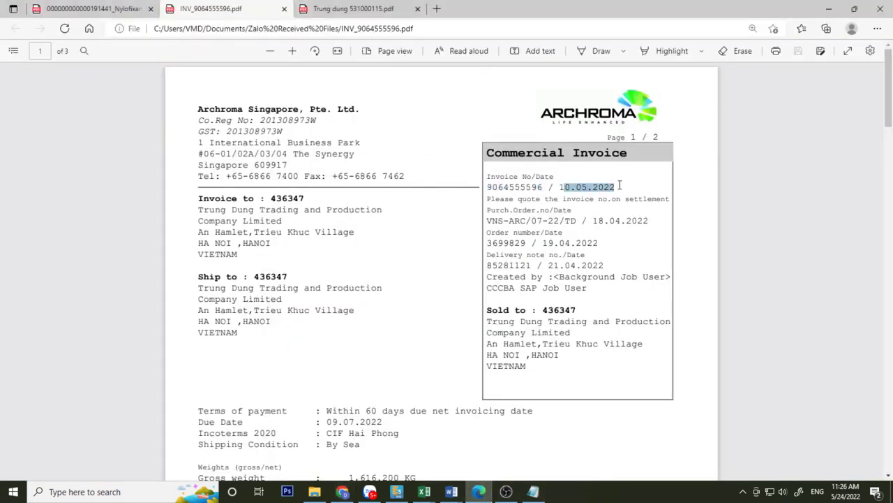
{"action": "left_click", "coordinate": [342, 491]}
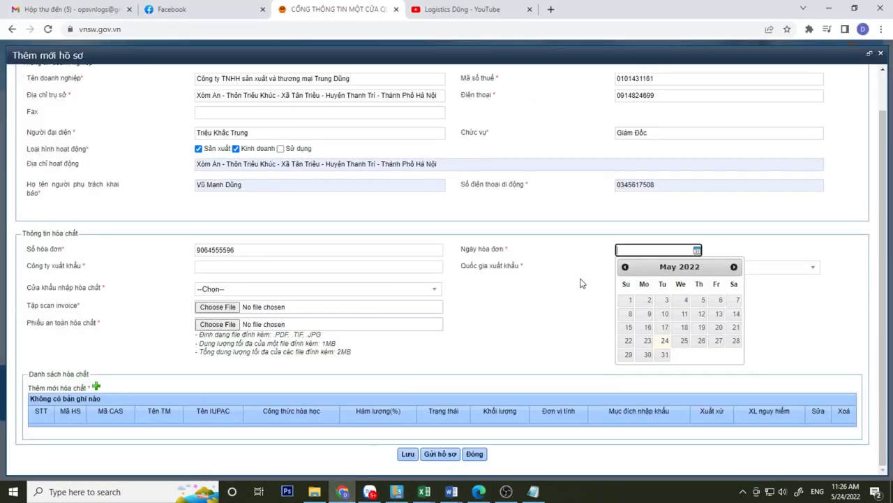
{"action": "left_click", "coordinate": [665, 313]}
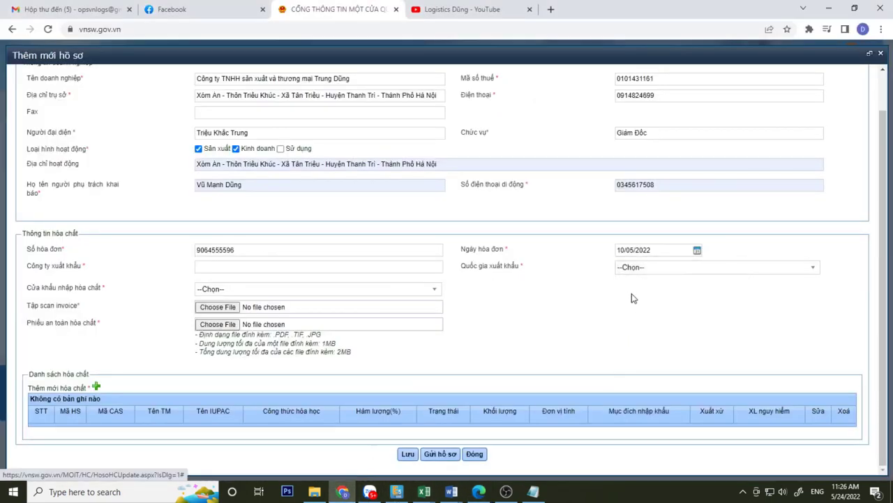
Fill Công ty xuất khẩu with the suggested entry Archroma Singapore, Pte. Ltd.
{"action": "left_click", "coordinate": [263, 266]}
{"action": "key", "text": "Down"}
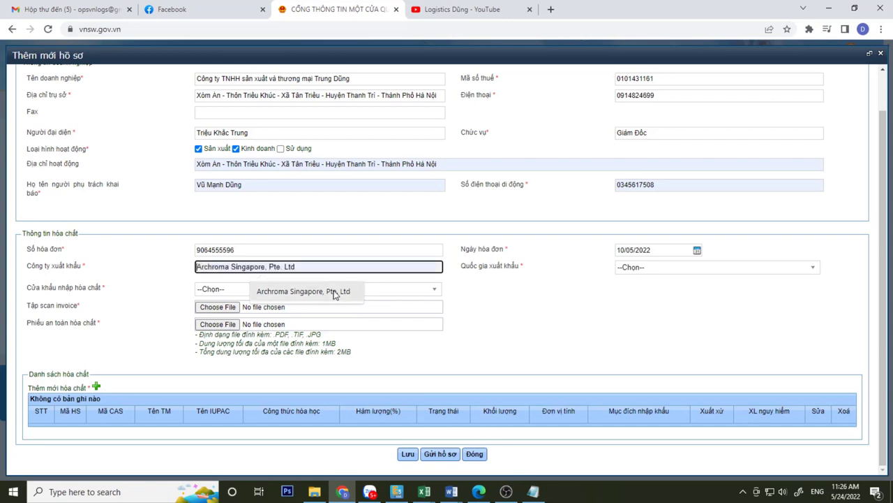
{"action": "key", "text": "Return"}
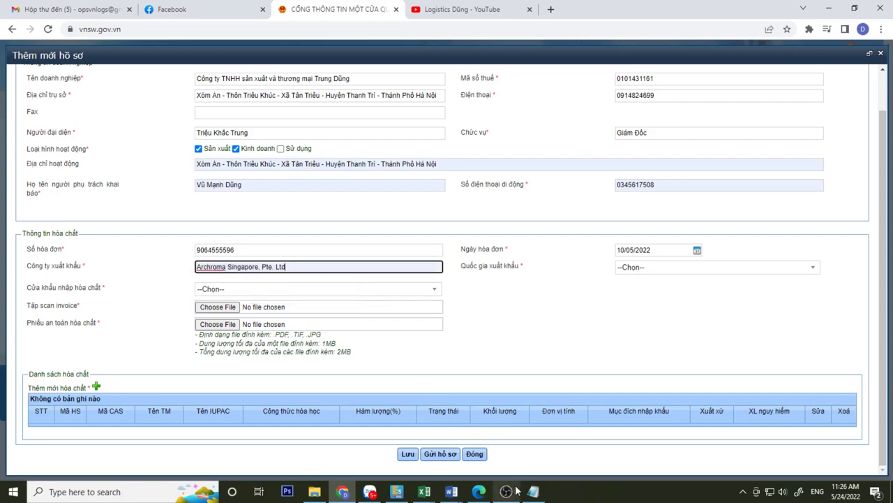
Compare the exporter's name at the head of the commercial invoice in Edge with the Công ty xuất khẩu entry.
{"action": "left_click", "coordinate": [479, 491]}
{"action": "scroll", "coordinate": [419, 391], "scroll_direction": "down", "scroll_amount": 1}
{"action": "scroll", "coordinate": [314, 265], "scroll_direction": "up", "scroll_amount": 1}
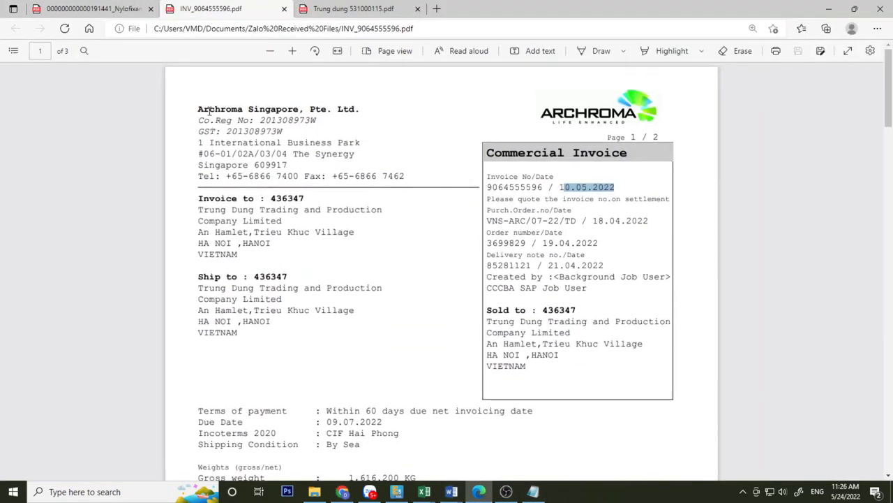
{"action": "left_click", "coordinate": [209, 108]}
{"action": "left_click_drag", "start_coordinate": [198, 109], "coordinate": [356, 110]}
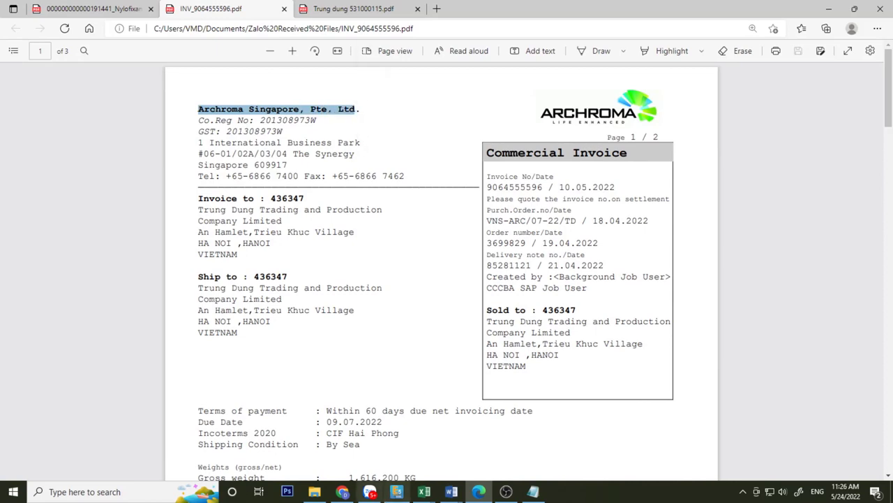
{"action": "left_click", "coordinate": [342, 491]}
{"action": "left_click", "coordinate": [305, 266]}
{"action": "left_click_drag", "start_coordinate": [304, 266], "coordinate": [23, 268]}
{"action": "left_click", "coordinate": [23, 268]}
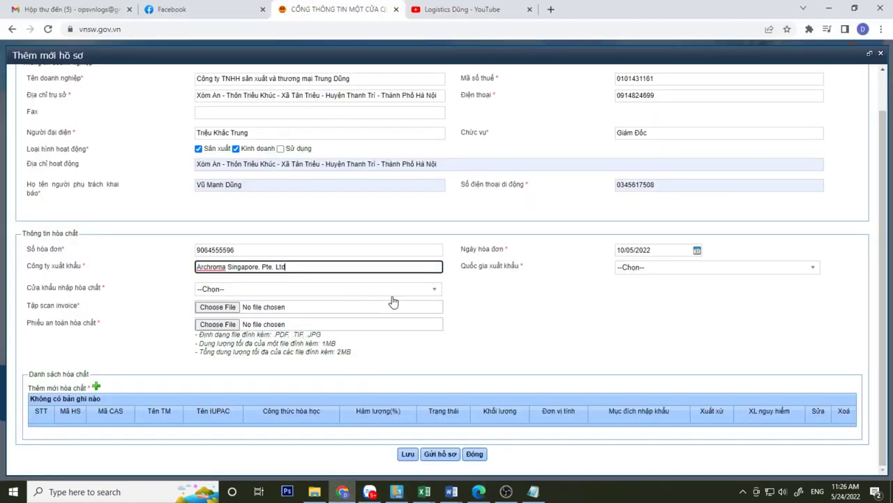
{"action": "left_click", "coordinate": [398, 304]}
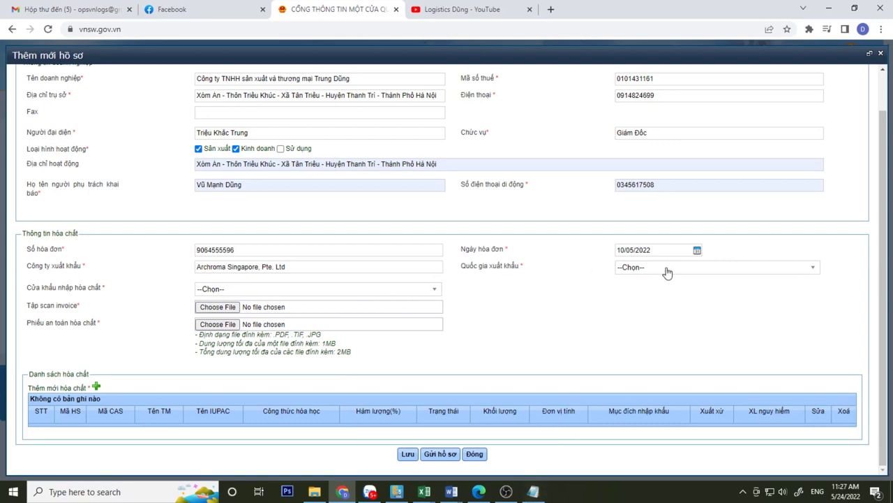
Check the exporter's country in the invoice address and set Quốc gia xuất khẩu in the dossier to Singapore.
{"action": "left_click", "coordinate": [479, 492]}
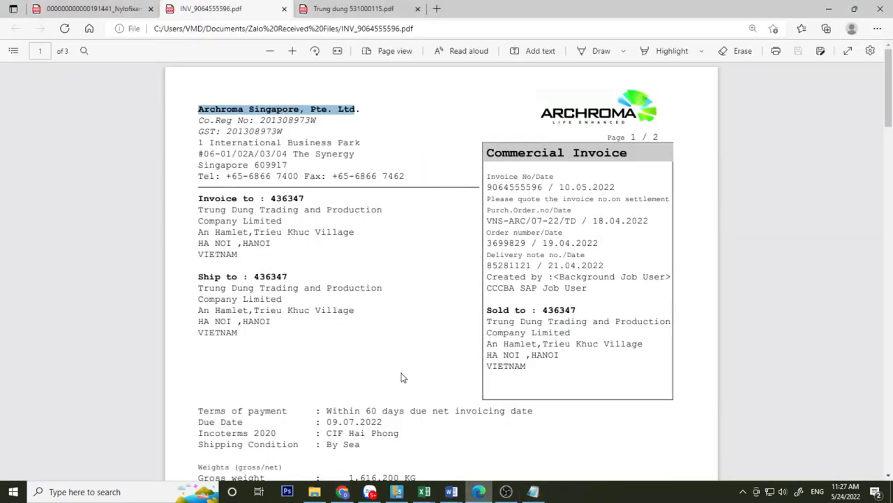
{"action": "left_click_drag", "start_coordinate": [287, 165], "coordinate": [269, 170]}
{"action": "left_click", "coordinate": [310, 160]}
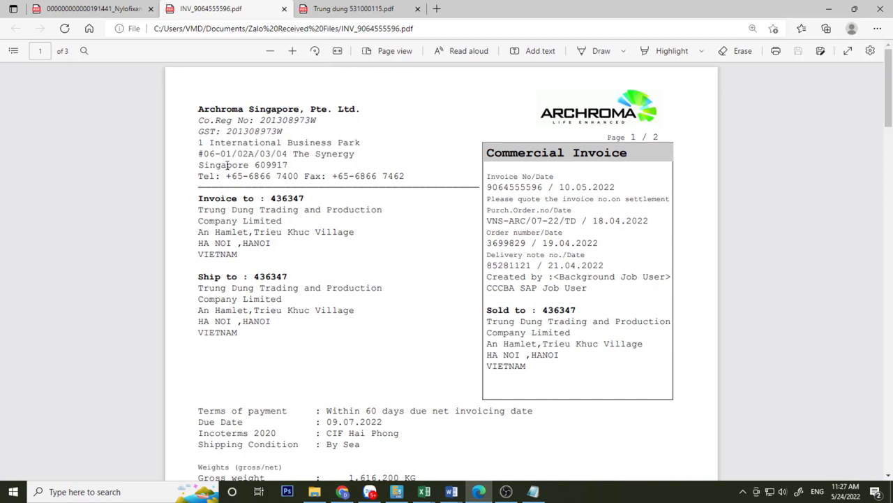
{"action": "left_click_drag", "start_coordinate": [199, 166], "coordinate": [249, 167]}
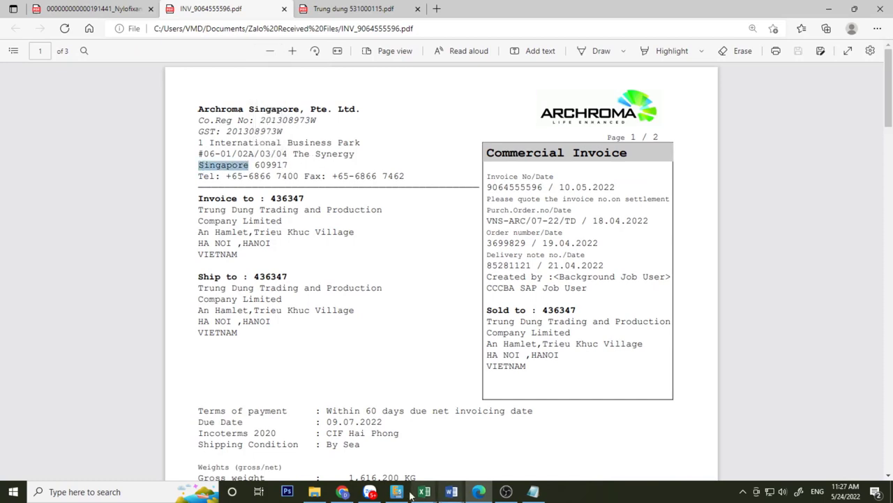
{"action": "left_click", "coordinate": [342, 491]}
{"action": "left_click", "coordinate": [630, 271]}
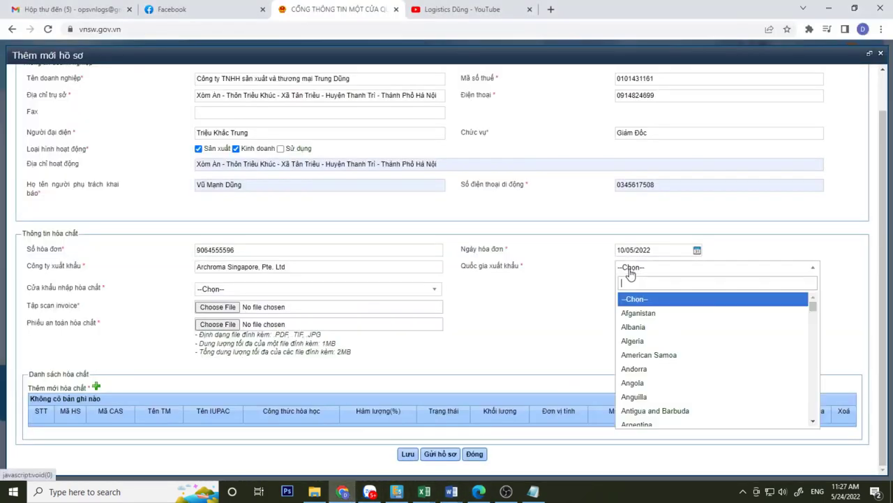
{"action": "type", "text": "sing"}
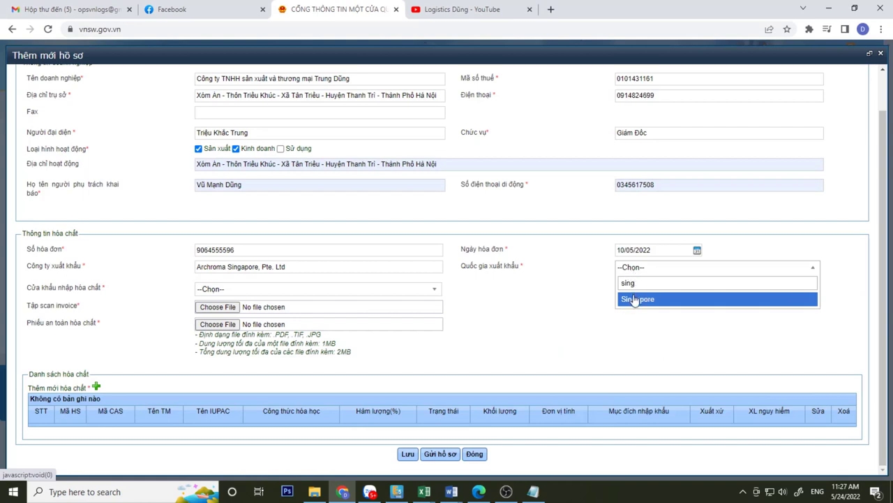
{"action": "left_click", "coordinate": [632, 300]}
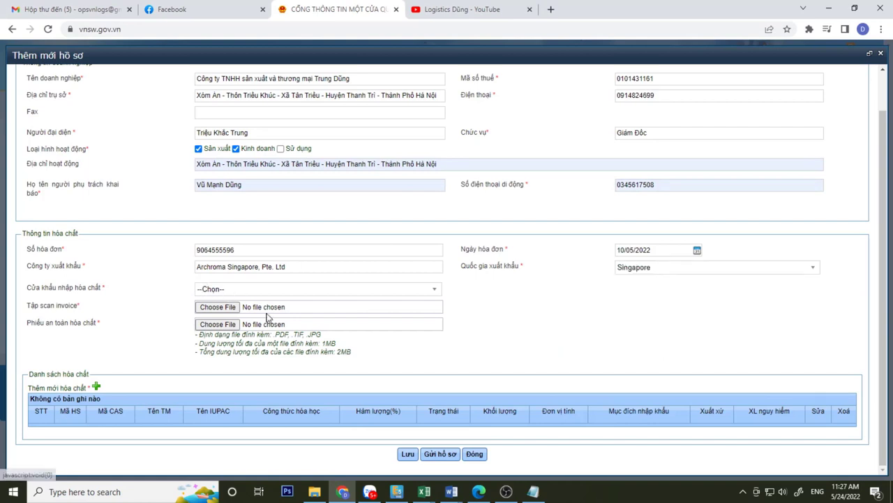
Add the line "- Cửa khẩu nhập thì đối chiếu với BL hoặc AN thôi ạ." to the Notepad notes.
{"action": "left_click", "coordinate": [533, 491]}
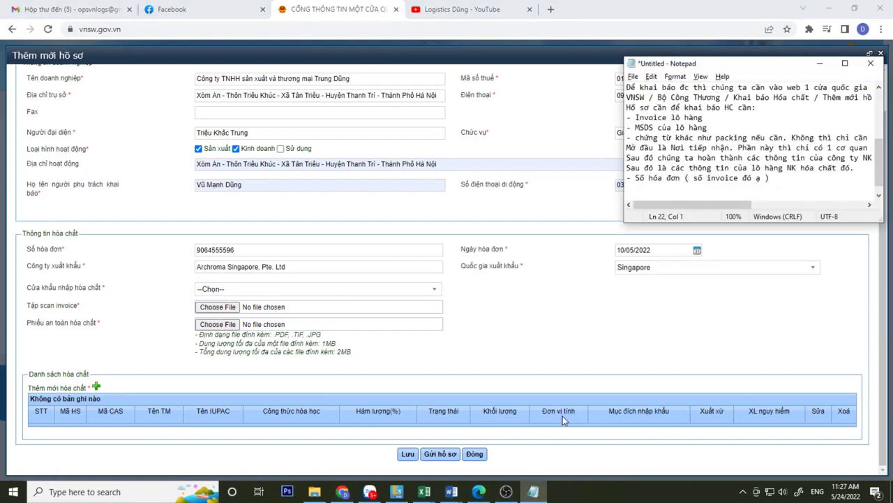
{"action": "type", "text": "khẩu nhập thi"}
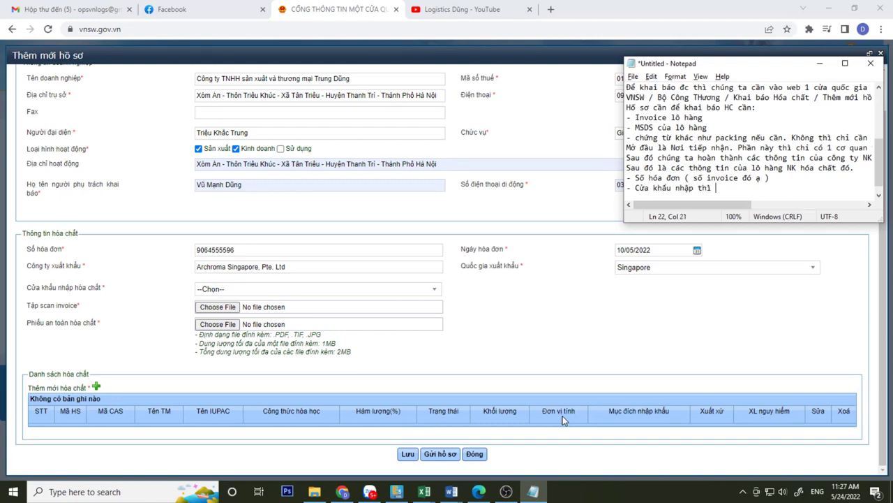
{"action": "type", "text": " đối chie"}
{"action": "type", "text": "u với BL hoá"}
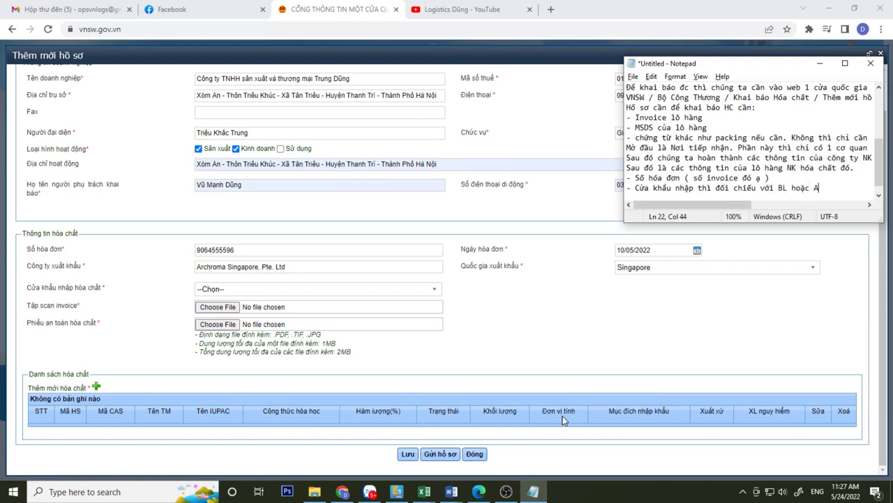
{"action": "type", "text": "c AN thôi ạ."}
{"action": "key", "text": "Return"}
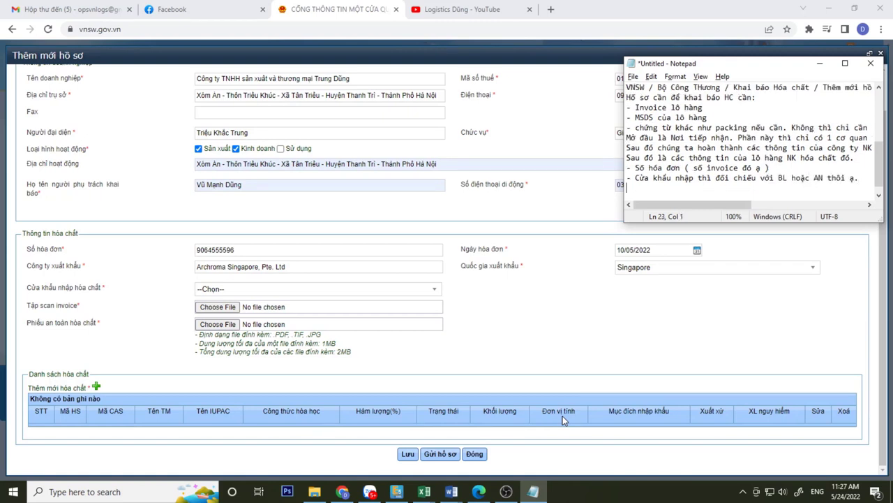
Check the consignee, shipper, port of loading and port/warehouse on the arrival notice Trung dung 531000115.pdf in Edge.
{"action": "left_click", "coordinate": [479, 492]}
{"action": "left_click", "coordinate": [373, 10]}
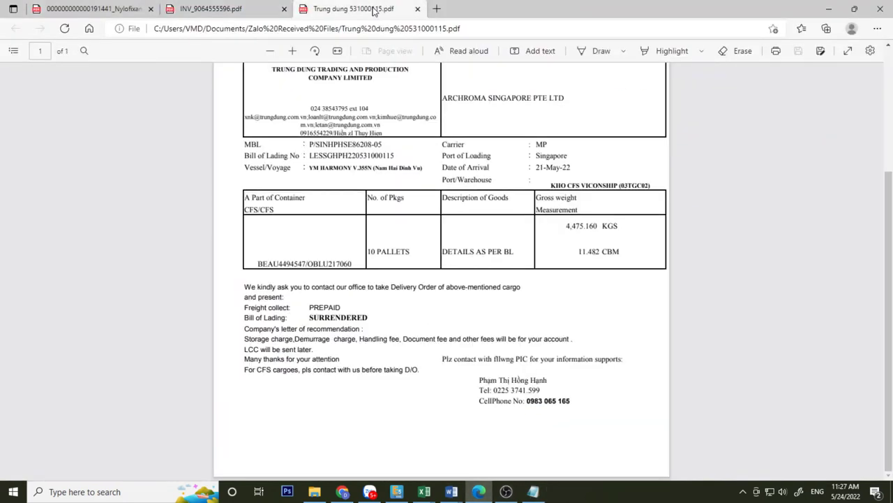
{"action": "scroll", "coordinate": [420, 232], "scroll_direction": "up", "scroll_amount": 3}
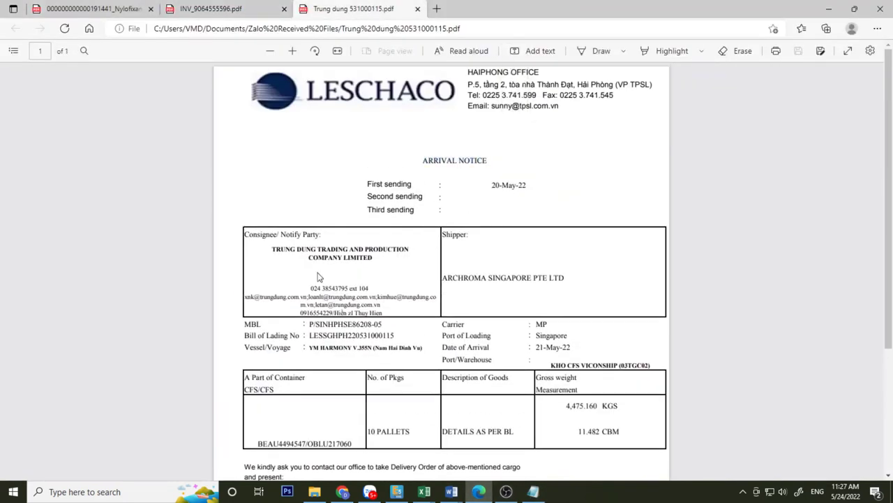
{"action": "left_click_drag", "start_coordinate": [291, 250], "coordinate": [451, 235]}
{"action": "left_click_drag", "start_coordinate": [443, 278], "coordinate": [548, 278]}
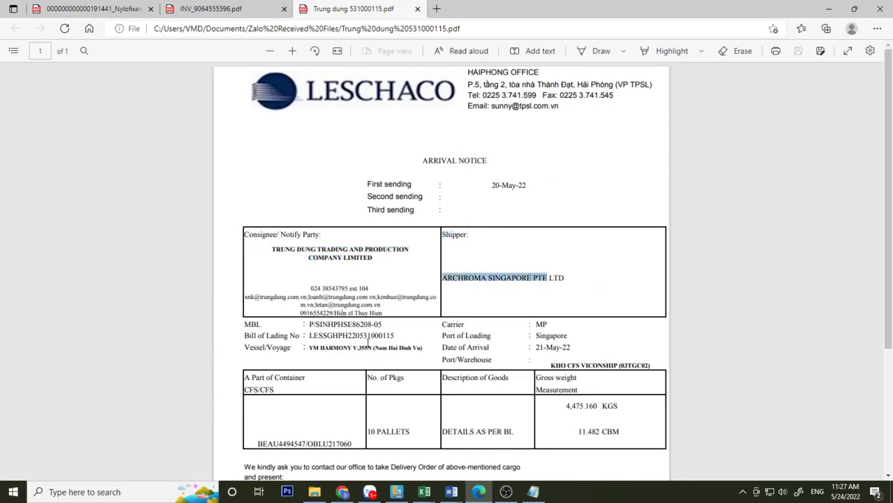
{"action": "scroll", "coordinate": [368, 340], "scroll_direction": "down", "scroll_amount": 2}
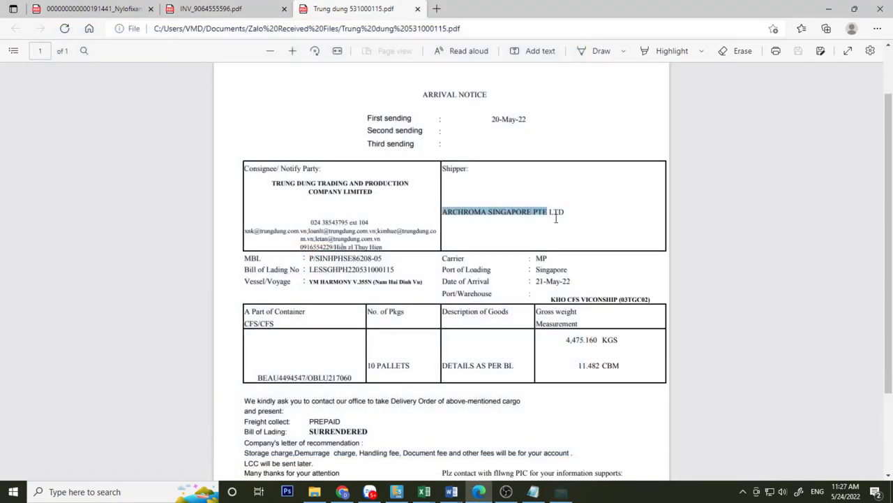
{"action": "left_click_drag", "start_coordinate": [536, 270], "coordinate": [572, 270]}
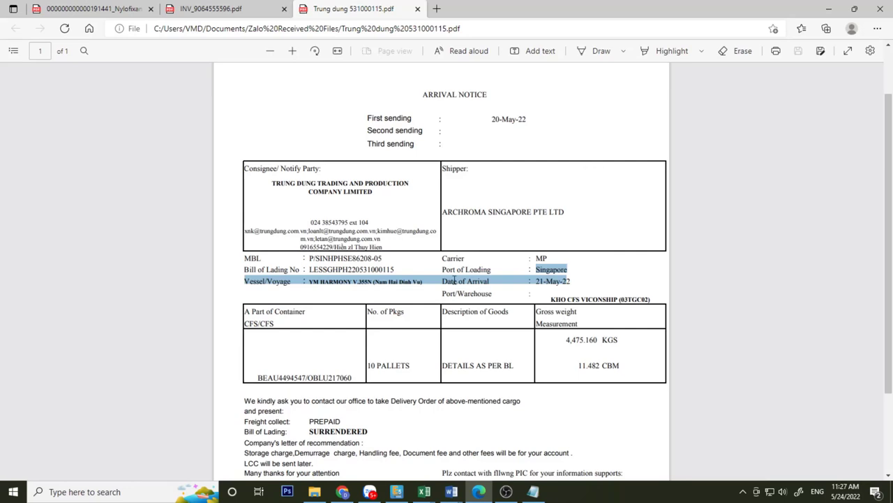
{"action": "left_click", "coordinate": [477, 280]}
{"action": "scroll", "coordinate": [543, 321], "scroll_direction": "down", "scroll_amount": 2}
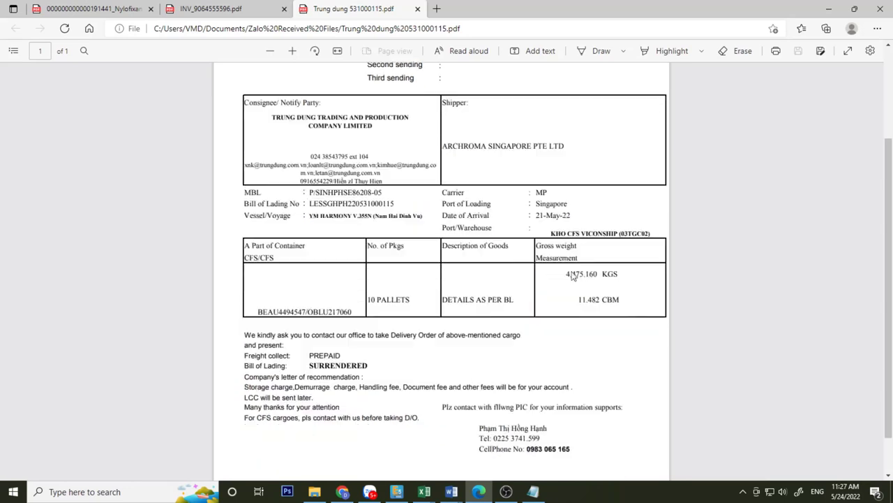
{"action": "left_click_drag", "start_coordinate": [551, 232], "coordinate": [650, 232]}
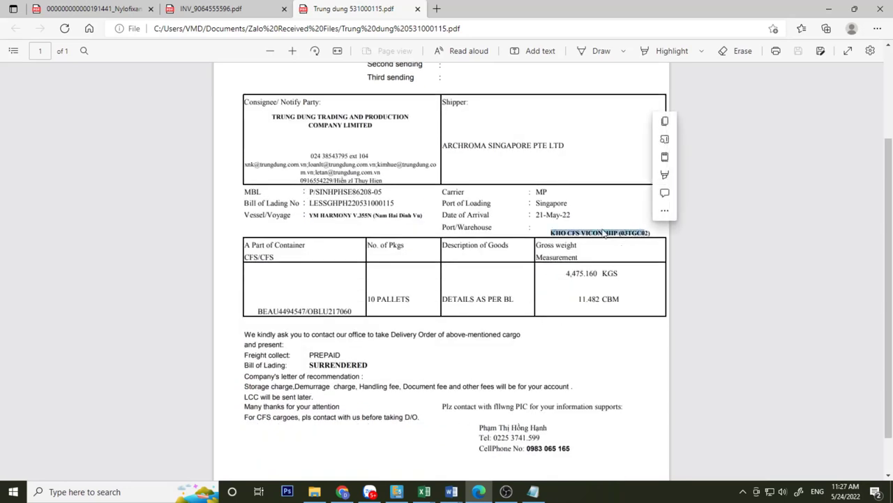
Add the line "Lô hàng này nhập về CFS Viconship tại HP." to the Notepad notes.
{"action": "left_click", "coordinate": [533, 491]}
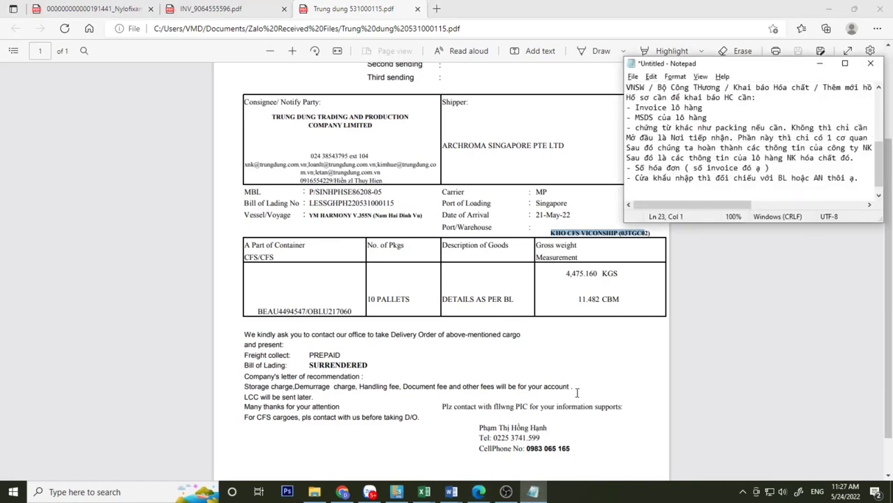
{"action": "type", "text": "fng n"}
{"action": "key", "text": "BackSpace"}
{"action": "key", "text": "BackSpace"}
{"action": "key", "text": "BackSpace"}
{"action": "key", "text": "BackSpace"}
{"action": "type", "text": "này nhập về CFS Viconship tại HP"}
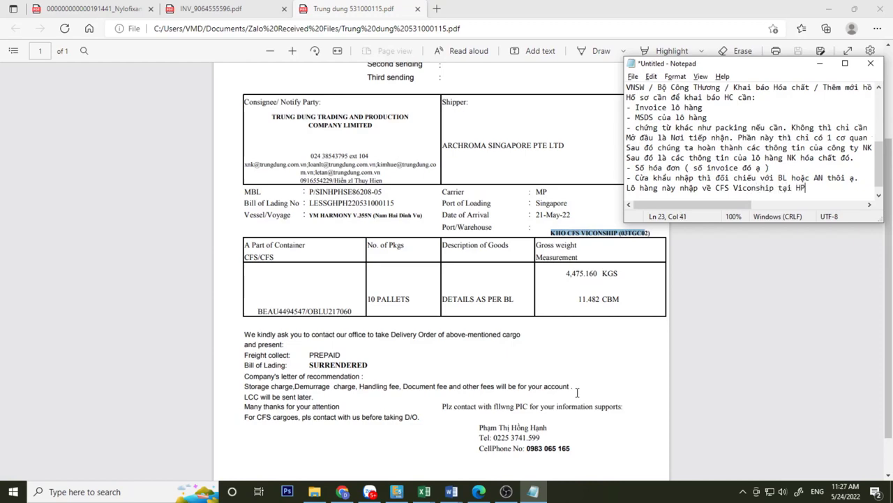
{"action": "type", "text": "."}
{"action": "key", "text": "Return"}
In the dossier in Chrome, set Cửa khẩu nhập hóa chất to Cảng Hải Phòng.
{"action": "left_click", "coordinate": [342, 492]}
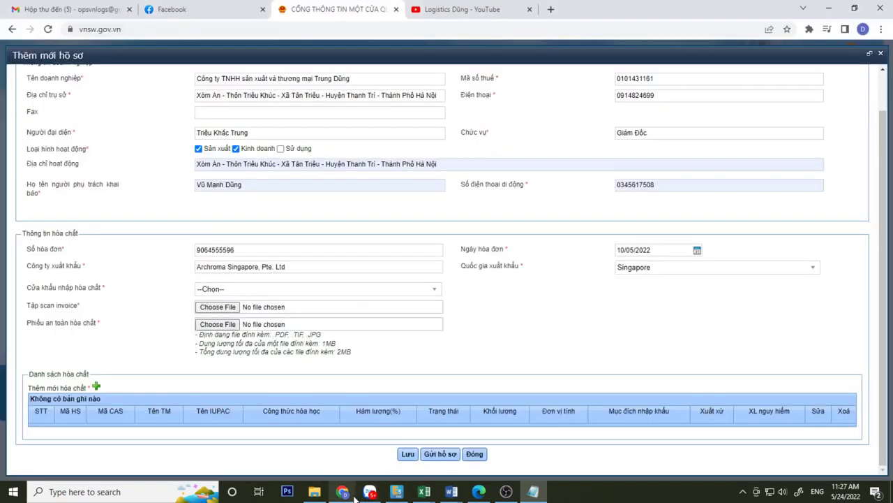
{"action": "left_click", "coordinate": [241, 292]}
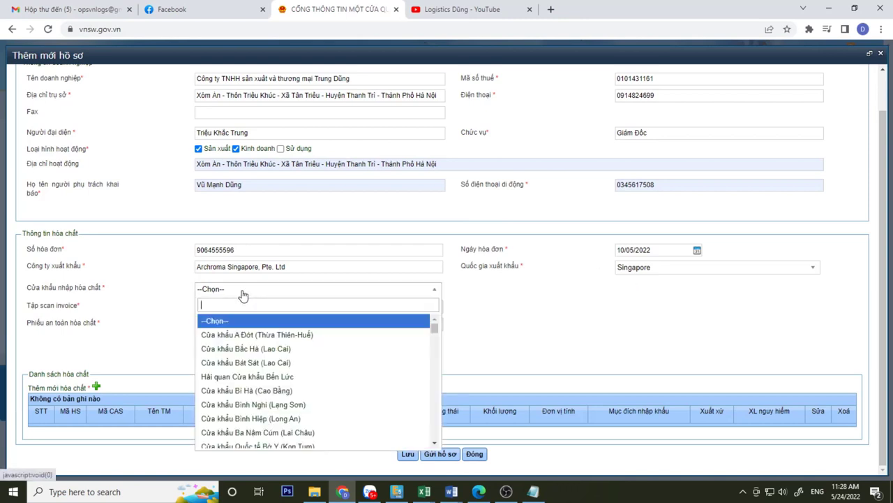
{"action": "type", "text": "cảng"}
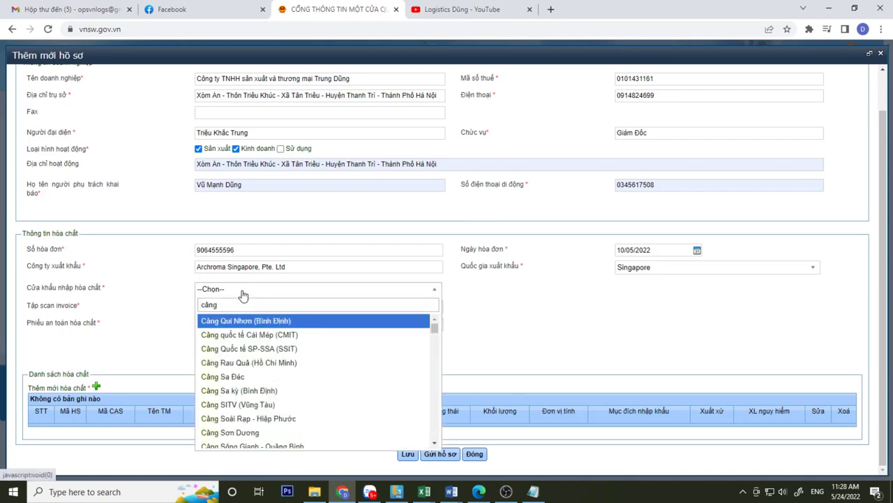
{"action": "type", "text": " hai"}
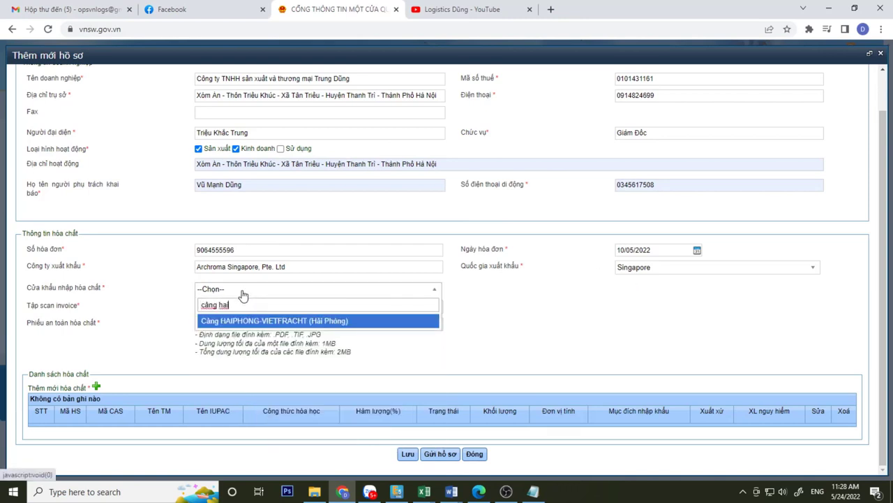
{"action": "type", "text": "r"}
{"action": "left_click", "coordinate": [238, 336]}
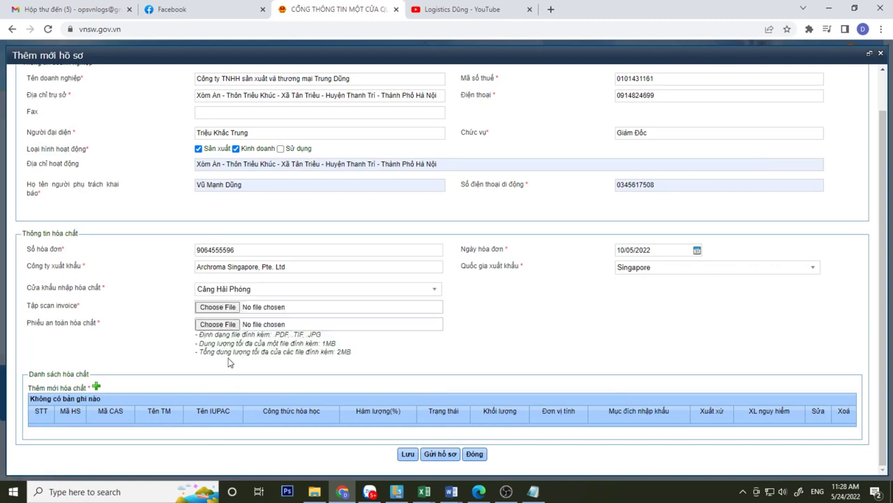
Add the line "Sau đó đính kèm Inv với msds thôi." to the Notepad notes.
{"action": "left_click", "coordinate": [533, 492]}
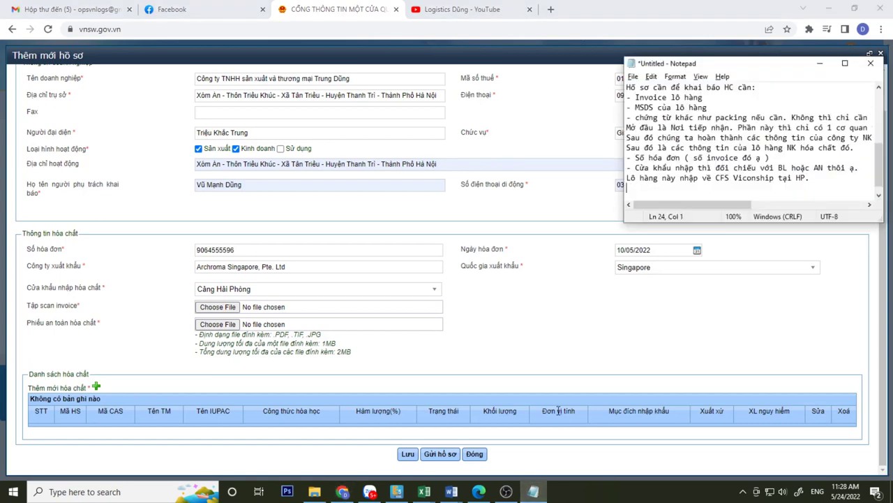
{"action": "type", "text": "Sau đó đính kèm Inv với msdsd thôi"}
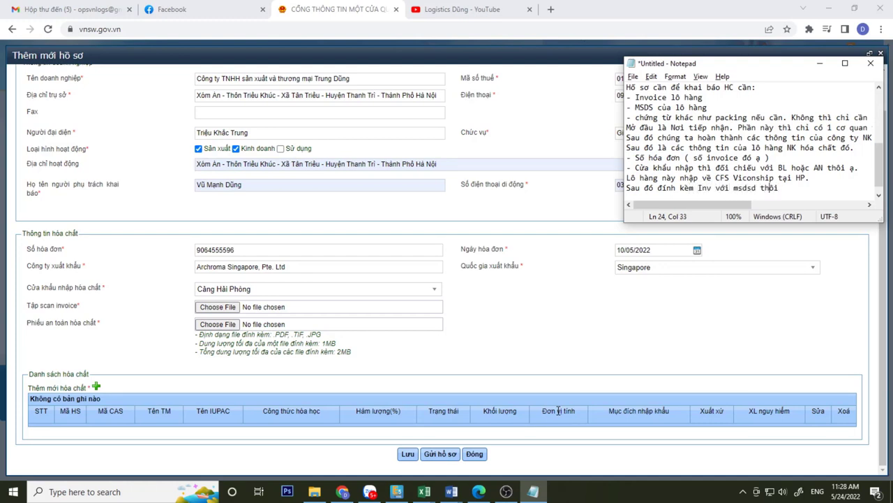
{"action": "key", "text": "BackSpace"}
{"action": "type", "text": "thôi."}
{"action": "key", "text": "Return"}
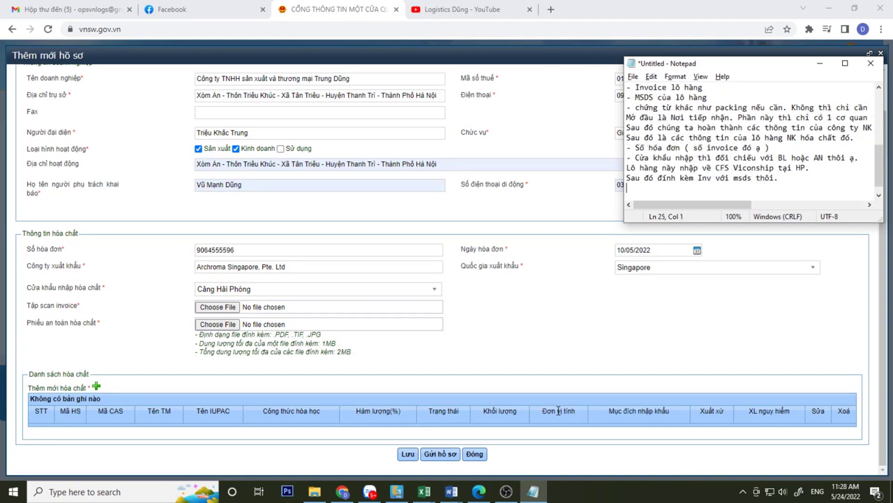
{"action": "left_click", "coordinate": [539, 339]}
In Edge, save copies of INV_9064555596.pdf and the Nylofixan HF liq safety data sheet to the Downloads folder.
{"action": "left_click", "coordinate": [479, 491]}
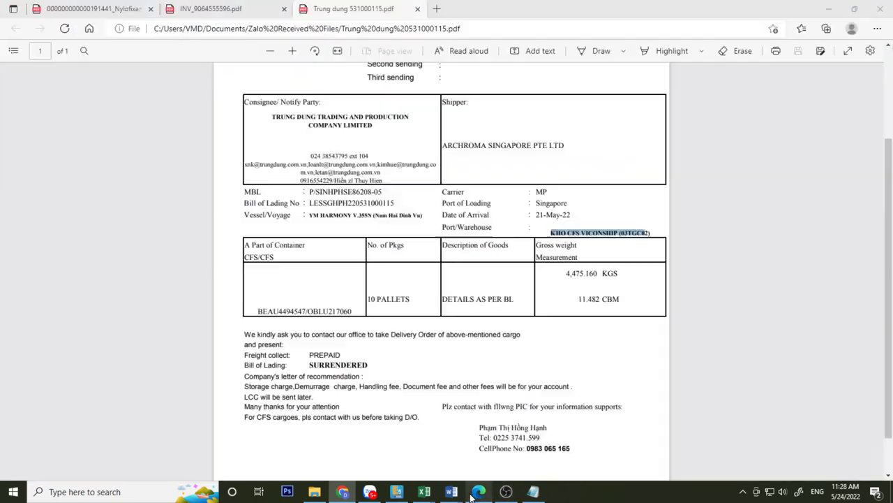
{"action": "left_click", "coordinate": [210, 9]}
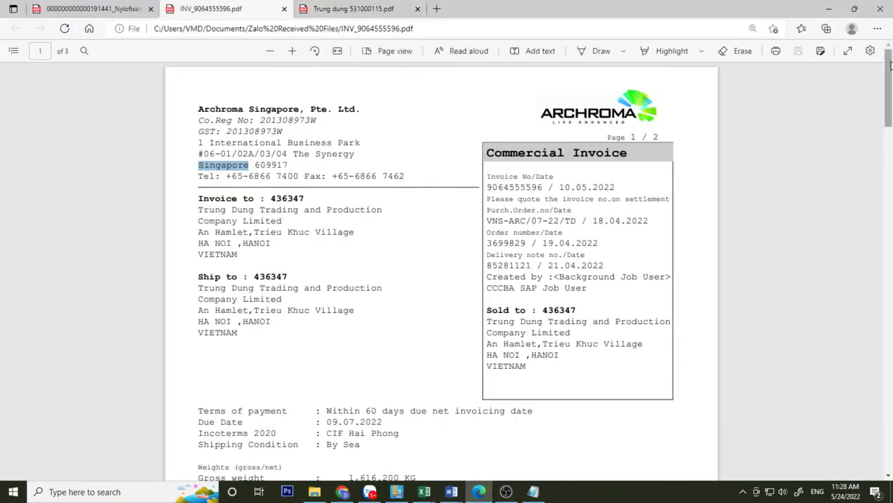
{"action": "left_click", "coordinate": [821, 51]}
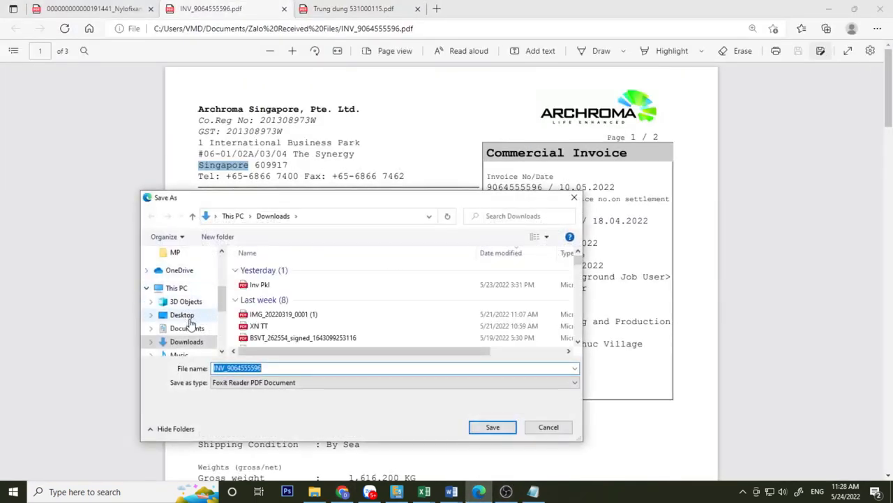
{"action": "left_click", "coordinate": [492, 427]}
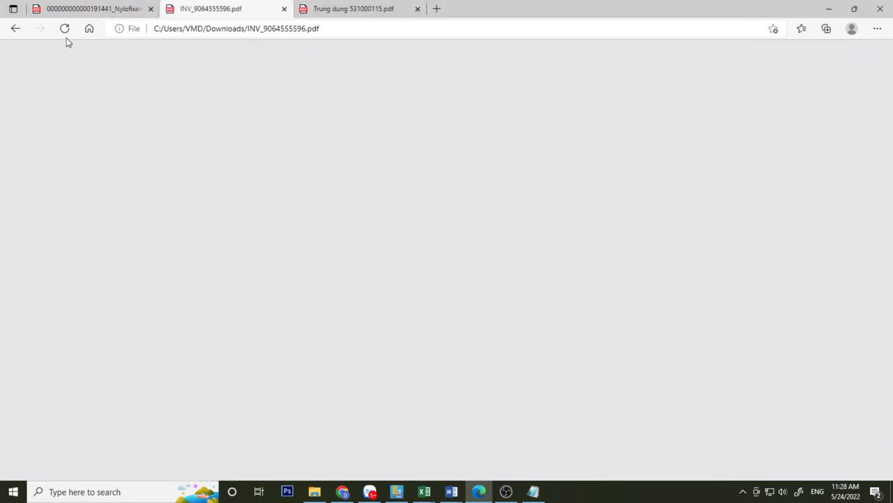
{"action": "left_click", "coordinate": [91, 9]}
{"action": "left_click", "coordinate": [820, 51]}
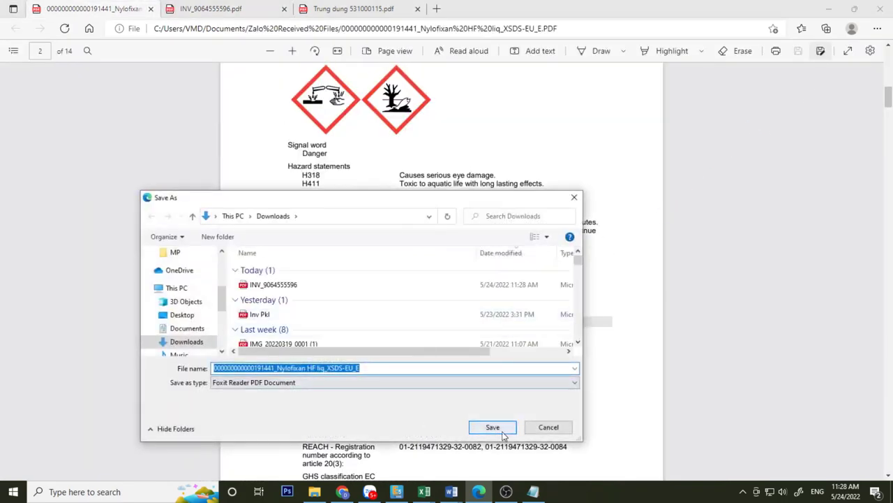
{"action": "left_click", "coordinate": [485, 428]}
Attach INV_9064555596.pdf from Downloads to the dossier as Tập scan invoice in Chrome.
{"action": "left_click", "coordinate": [342, 491]}
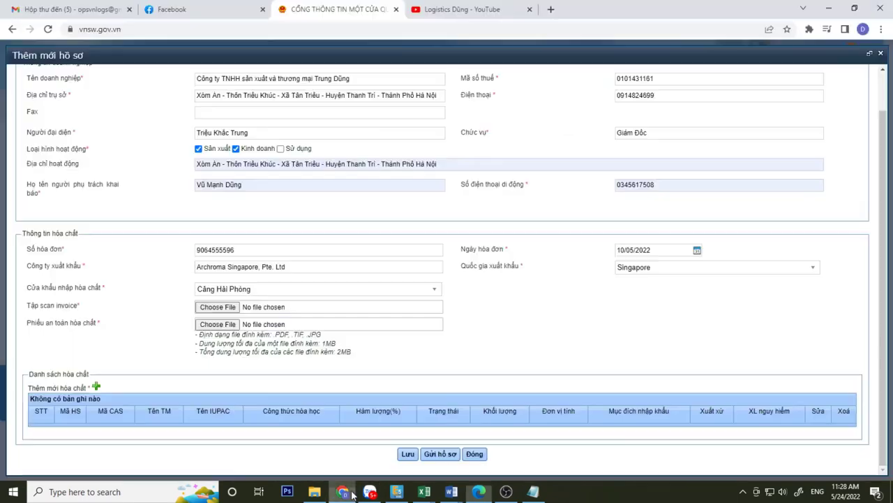
{"action": "left_click", "coordinate": [224, 308]}
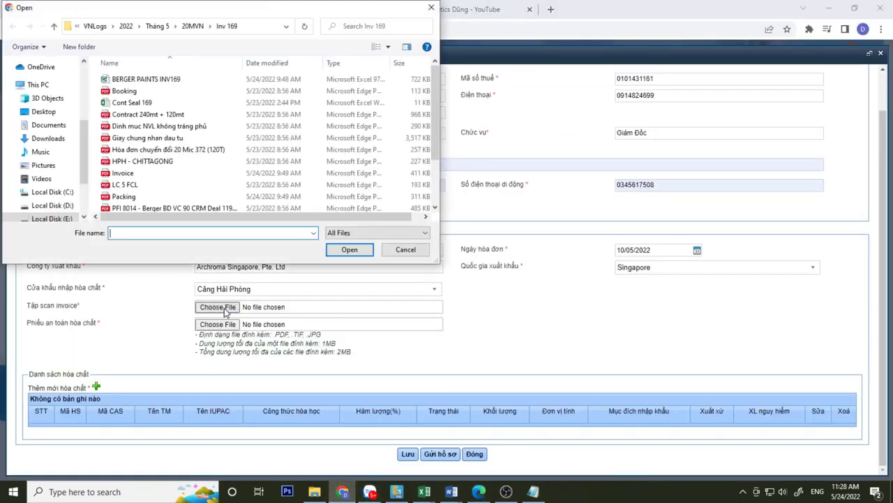
{"action": "left_click", "coordinate": [44, 138]}
{"action": "double_click", "coordinate": [150, 110]}
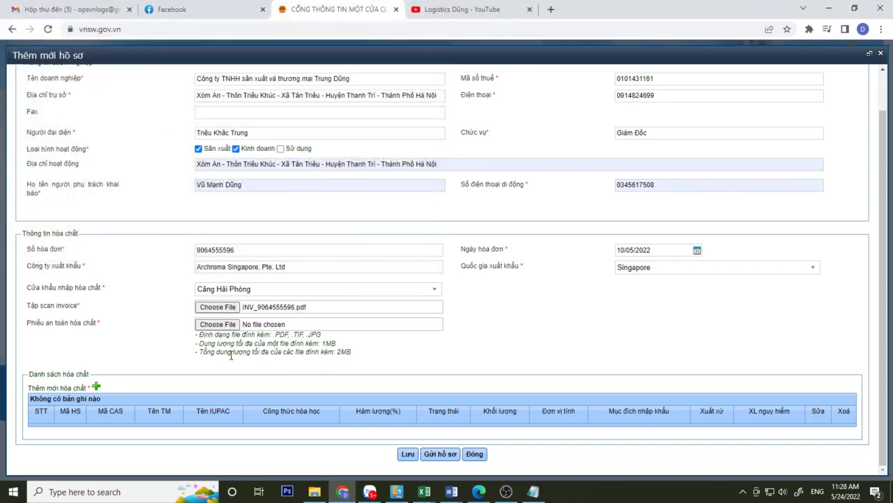
{"action": "left_click", "coordinate": [225, 327]}
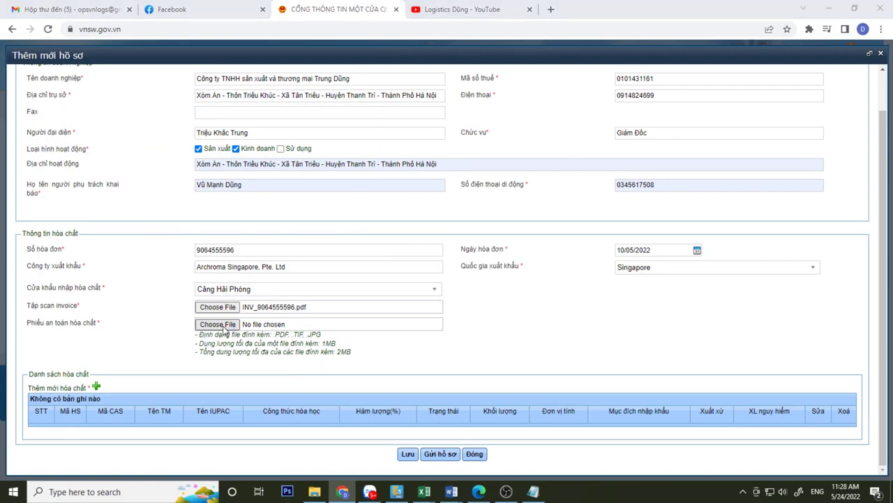
{"action": "mouse_move", "coordinate": [243, 217]}
{"action": "left_mouse_down"}
{"action": "mouse_move", "coordinate": [330, 219]}
{"action": "mouse_move", "coordinate": [244, 218]}
{"action": "left_mouse_up"}
{"action": "left_click", "coordinate": [148, 97]}
{"action": "double_click", "coordinate": [148, 97]}
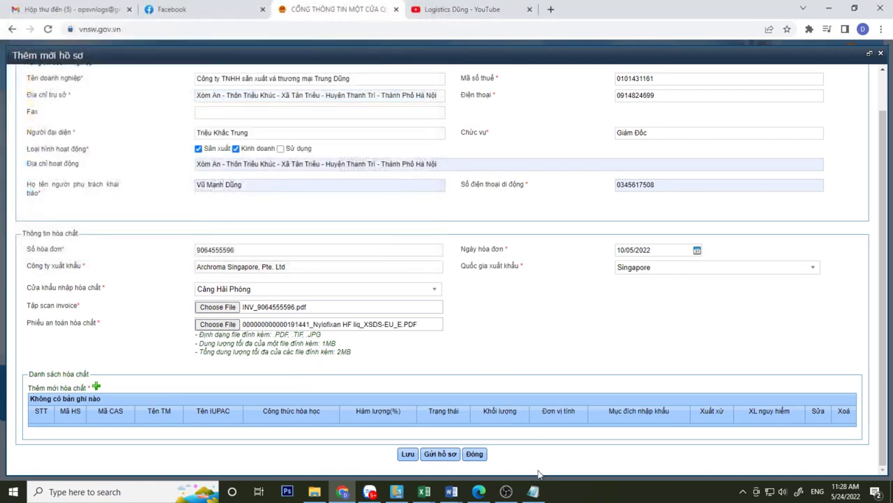
Add "Mn lưu ý là dung lượng 1 file dưới 1mb nhé." to the Notepad notes and point out the dossier's attachment format and size limits.
{"action": "left_click", "coordinate": [533, 491]}
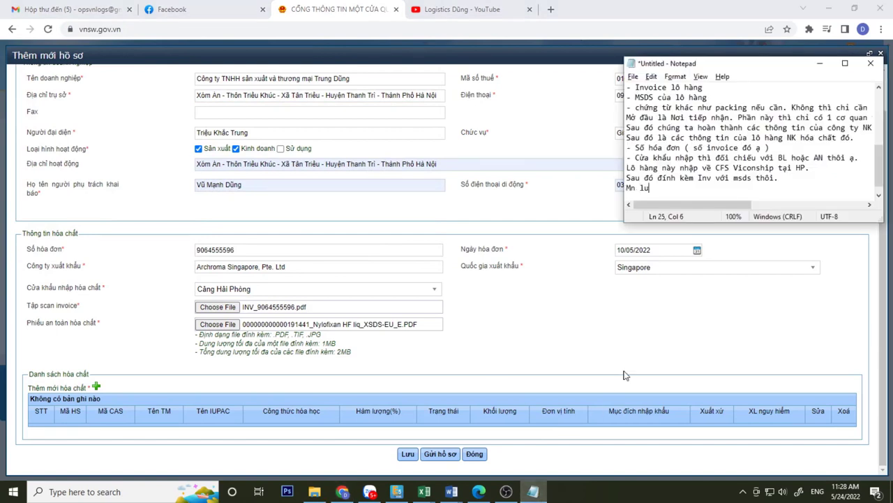
{"action": "type", "text": "ý là dung lượng 1 fule"}
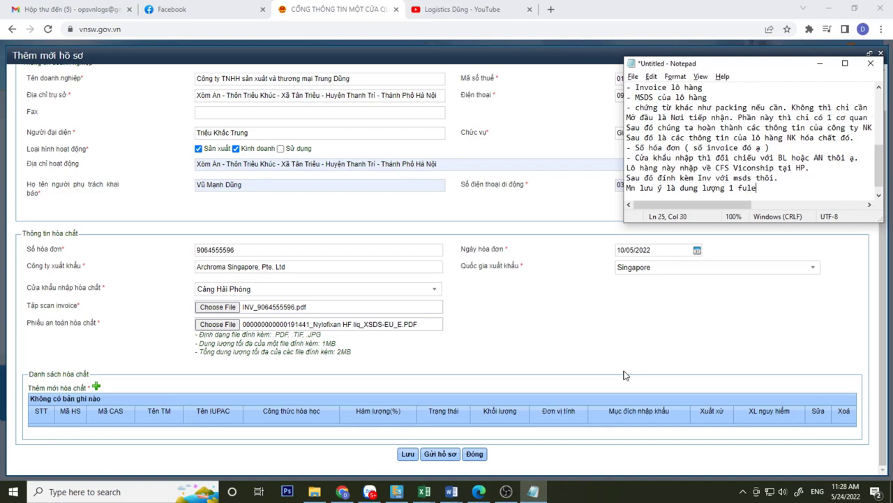
{"action": "key", "text": "BackSpace"}
{"action": "key", "text": "BackSpace"}
{"action": "key", "text": "BackSpace"}
{"action": "type", "text": "k"}
{"action": "type", "text": "ile dưới 1mb "}
{"action": "type", "text": "nh"}
{"action": "type", "text": "é."}
{"action": "key", "text": "Return"}
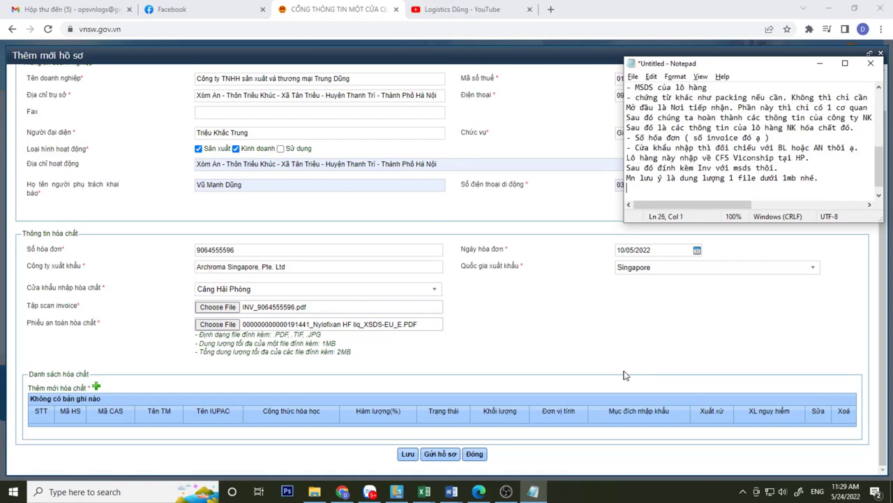
{"action": "left_click_drag", "start_coordinate": [197, 334], "coordinate": [353, 357]}
{"action": "left_click", "coordinate": [360, 361]}
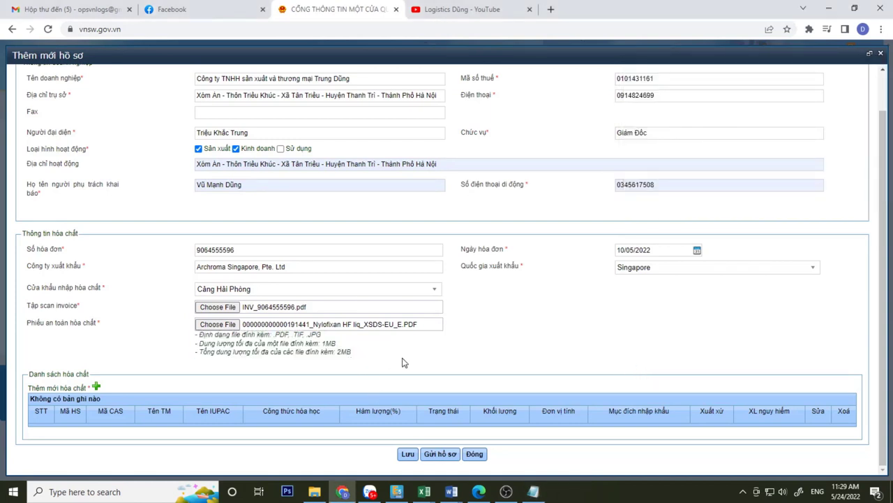
Add the line "Sau đó cuối cùng làm thông tin về hóa chất." to the Notepad notes.
{"action": "left_click", "coordinate": [534, 491]}
{"action": "type", "text": "Sau đó"}
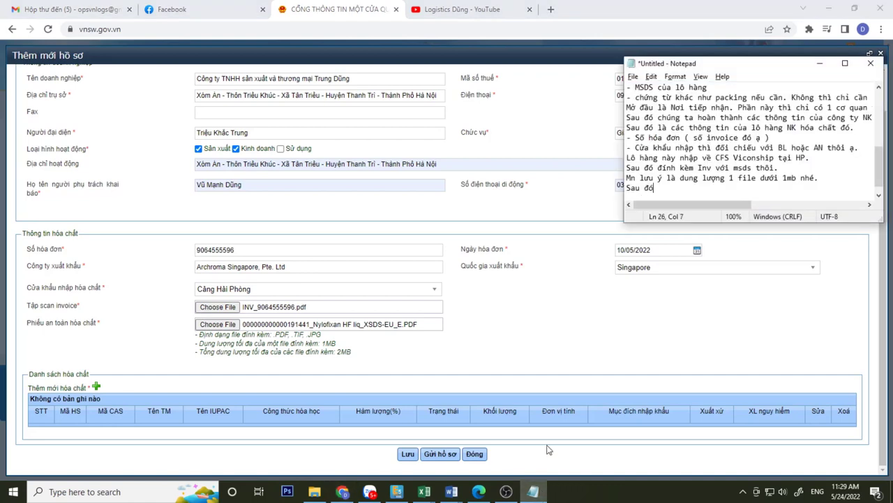
{"action": "type", "text": " cuối cùng lam"}
{"action": "type", "text": " chông tin d"}
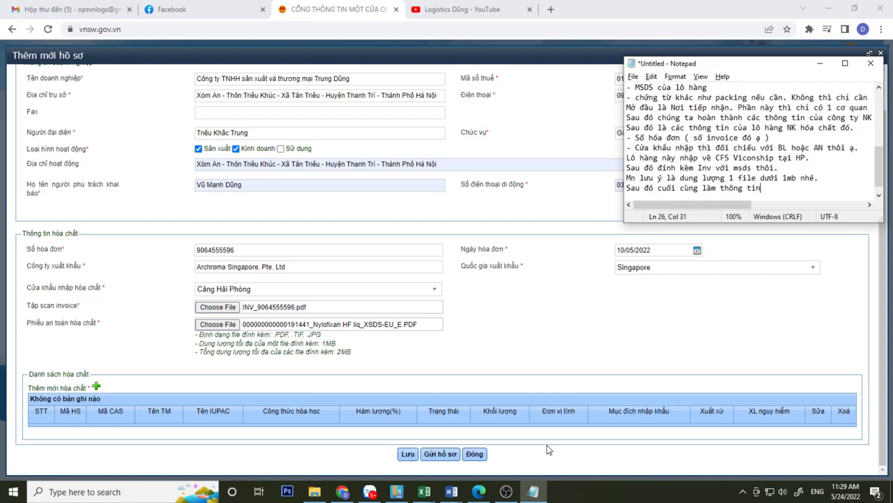
{"action": "type", "text": "ề hóa cha"}
{"action": "type", "text": "t."}
{"action": "key", "text": "Return"}
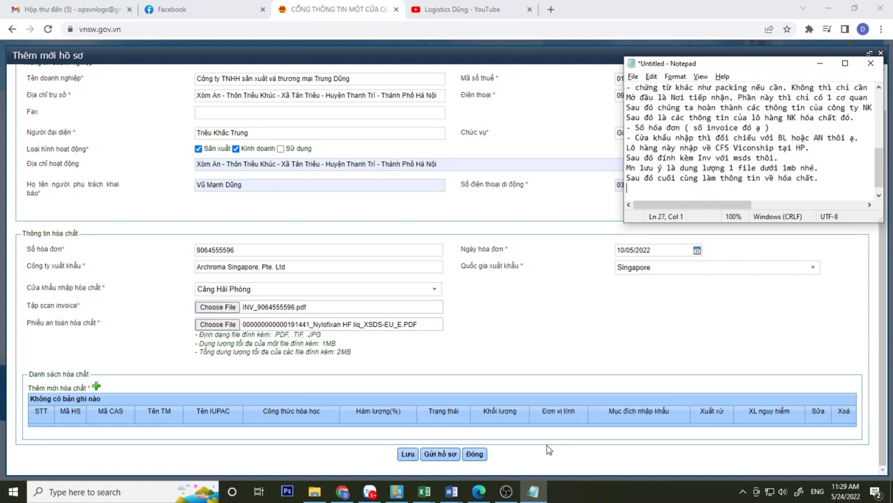
Open a new chemical entry under Danh sách hóa chất in the dossier.
{"action": "left_click", "coordinate": [97, 389]}
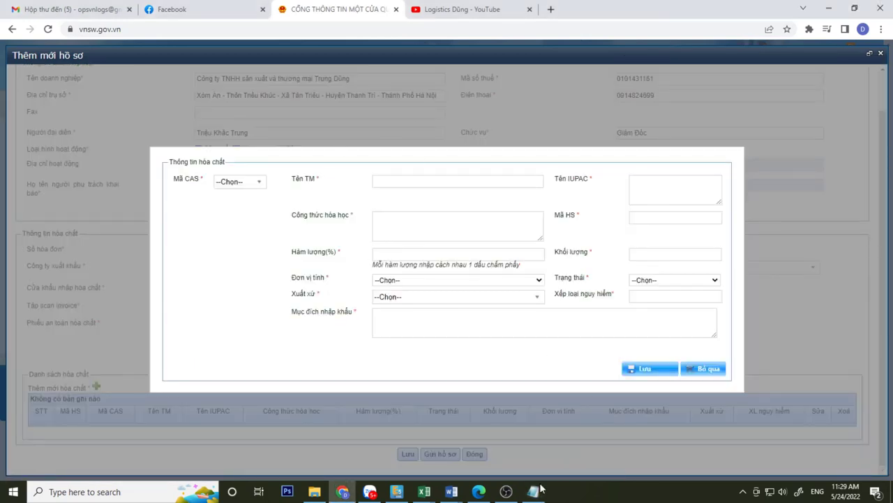
Add the line "Mở đầu là thông tin mã CAS đc căn cứ trong msds nhé mn." to the Notepad notes.
{"action": "left_click", "coordinate": [538, 491]}
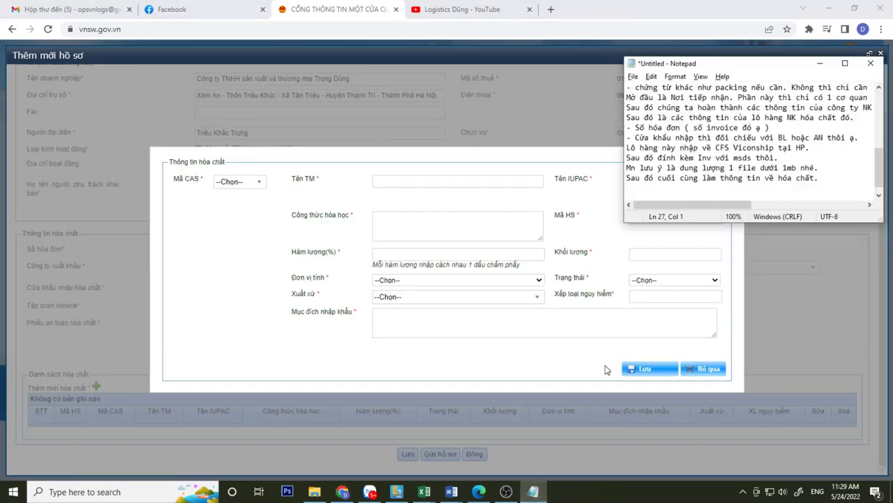
{"action": "type", "text": "Mở đây"}
{"action": "type", "text": "u là thông tin"}
{"action": "type", "text": " ma "}
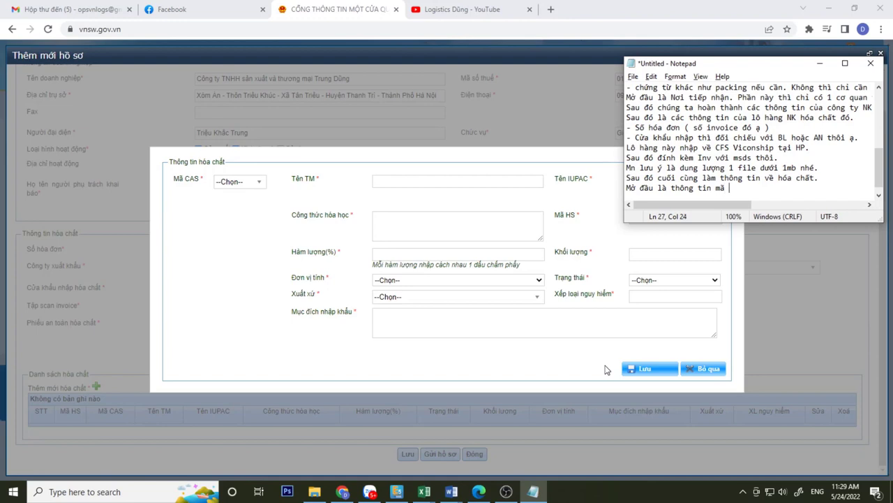
{"action": "type", "text": "M"}
{"action": "type", "text": "AS đc cần cứ trong msd"}
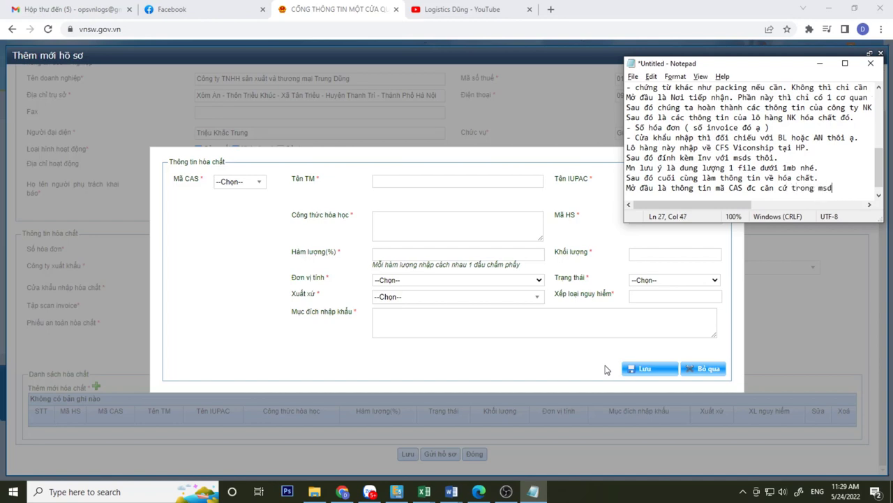
{"action": "type", "text": "s nhé mn."}
{"action": "key", "text": "Return"}
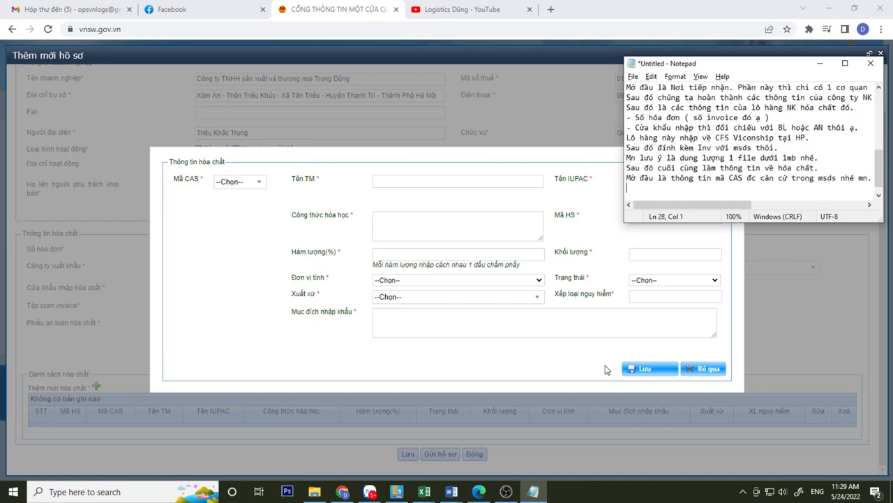
Add the line "Mình khai chất nào thì chọn CAS đó." to the Notepad notes.
{"action": "type", "text": "Mình khai chất nao"}
{"action": "type", "text": "̀ thì cho"}
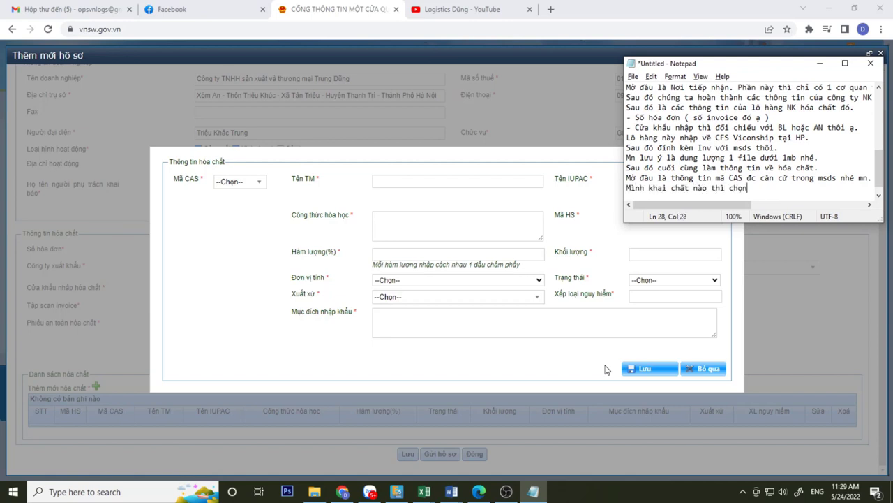
{"action": "type", "text": "̣n CAS đó."}
{"action": "key", "text": "Return"}
Add to the notes "Nếu hợp chất chúng ta NK về có trên 1 hóa chất phải khai báo HC thì nhập lần lượt CAS no từng chất".
{"action": "type", "text": "Nếu "}
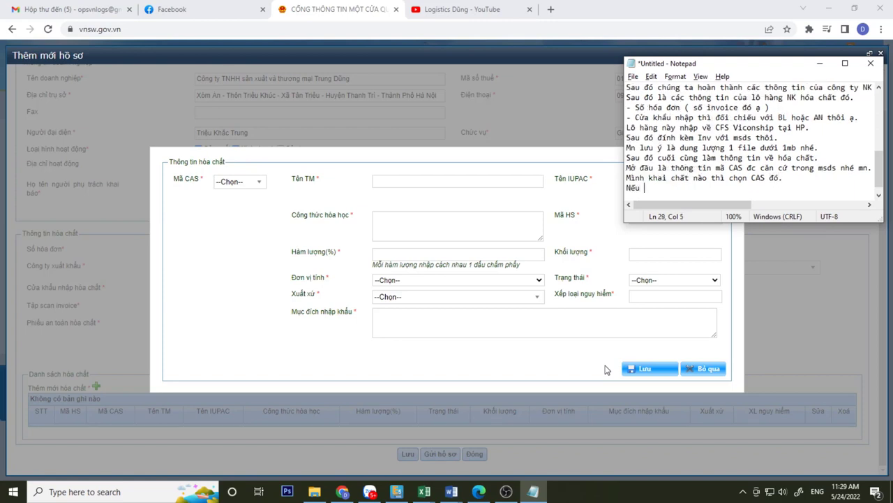
{"action": "type", "text": "hop chất đó đ"}
{"action": "key", "text": "BackSpace"}
{"action": "key", "text": "BackSpace"}
{"action": "key", "text": "BackSpace"}
{"action": "type", "text": "chủ"}
{"action": "key", "text": "BackSpace"}
{"action": "type", "text": "úng ta NK "}
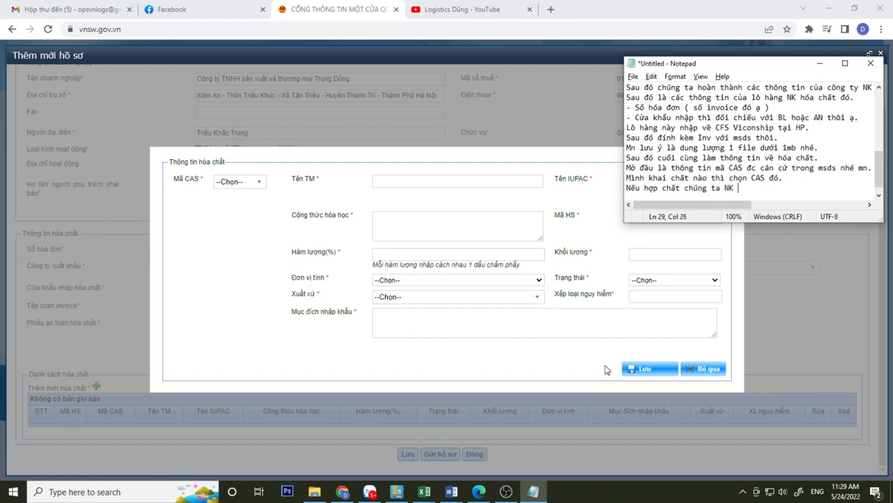
{"action": "type", "text": "về có nhiều cha"}
{"action": "key", "text": "BackSpace"}
{"action": "key", "text": "BackSpace"}
{"action": "key", "text": "BackSpace"}
{"action": "key", "text": "BackSpace"}
{"action": "key", "text": "BackSpace"}
{"action": "key", "text": "BackSpace"}
{"action": "key", "text": "BackSpace"}
{"action": "key", "text": "BackSpace"}
{"action": "type", "text": "trên 1 cha"}
{"action": "key", "text": "BackSpace"}
{"action": "key", "text": "BackSpace"}
{"action": "key", "text": "BackSpace"}
{"action": "type", "text": "hóa chất phair khai "}
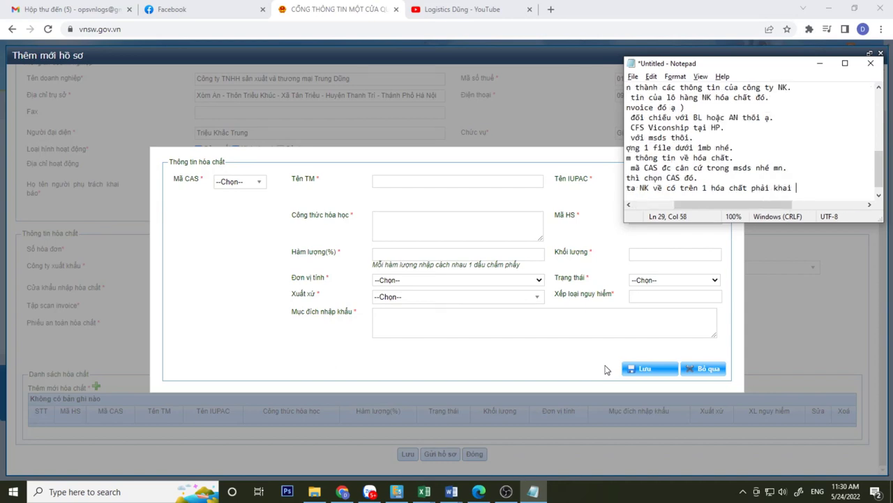
{"action": "type", "text": "báo HC thì cnhập lần lươ"}
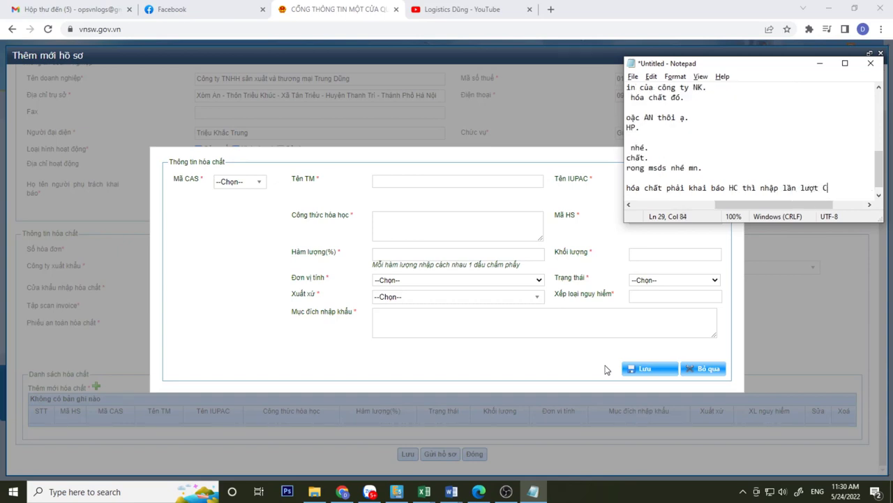
{"action": "type", "text": "t CAS no từng cha"}
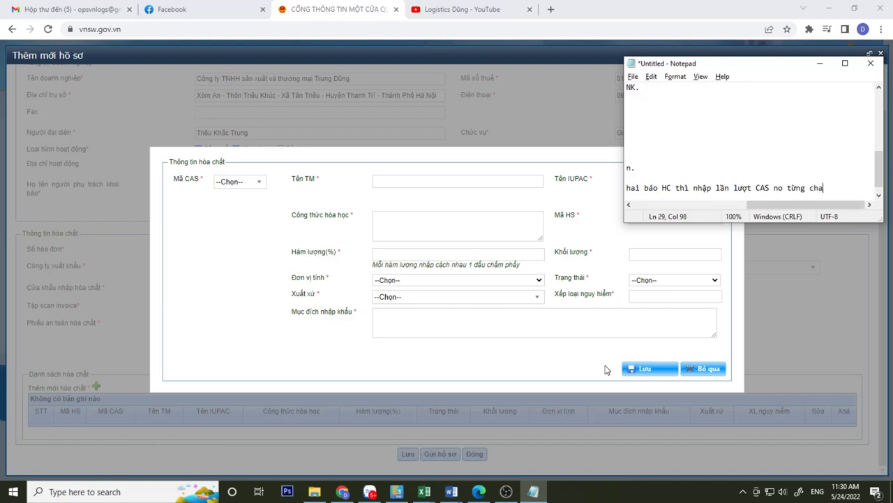
{"action": "type", "text": "t/"}
{"action": "key", "text": "Home"}
Copy Phenol's CAS number 108-95-2 from the Nylofixan HF liq safety data sheet open in Edge.
{"action": "left_click", "coordinate": [231, 183]}
{"action": "left_click", "coordinate": [232, 183]}
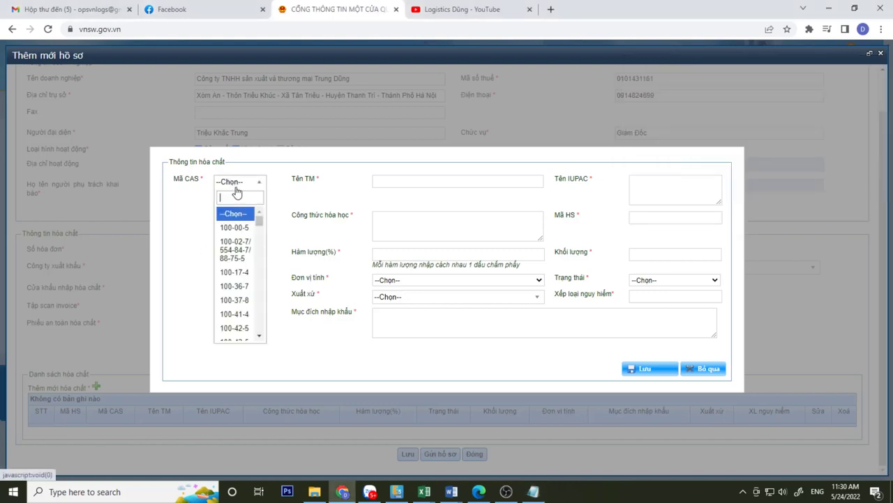
{"action": "key", "text": "alt+Tab"}
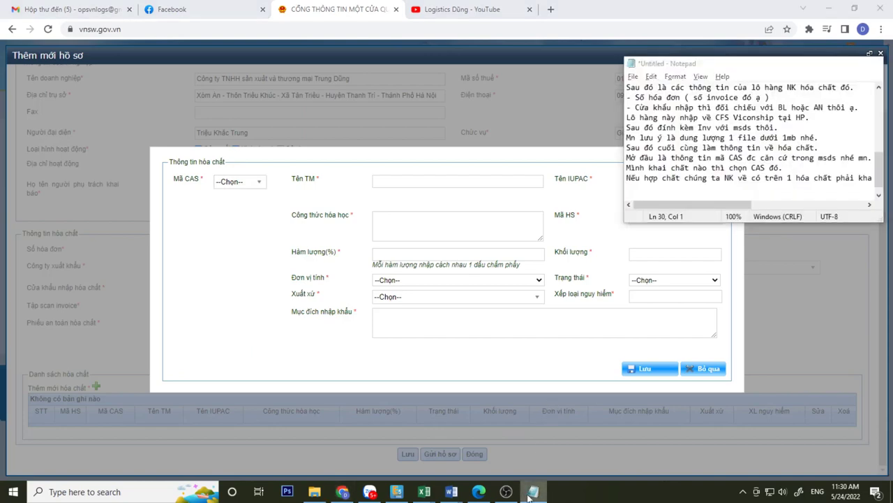
{"action": "left_click", "coordinate": [478, 491]}
{"action": "scroll", "coordinate": [389, 354], "scroll_direction": "down", "scroll_amount": 10}
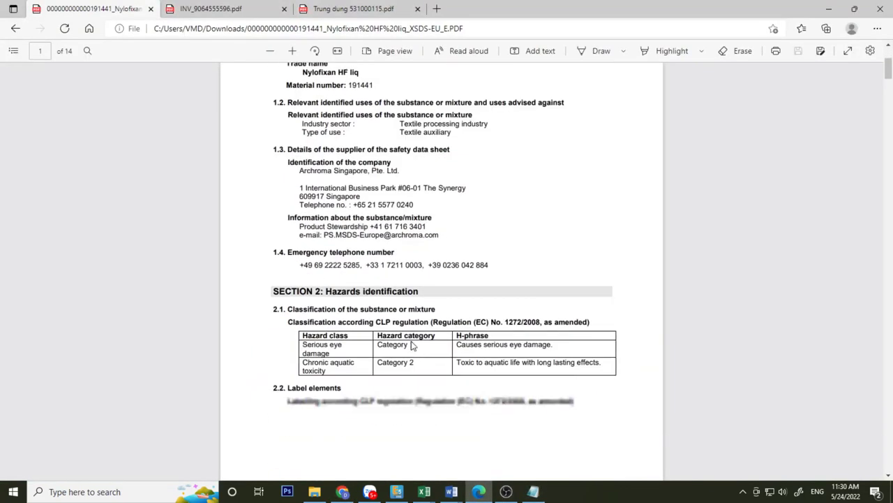
{"action": "scroll", "coordinate": [426, 341], "scroll_direction": "down", "scroll_amount": 5}
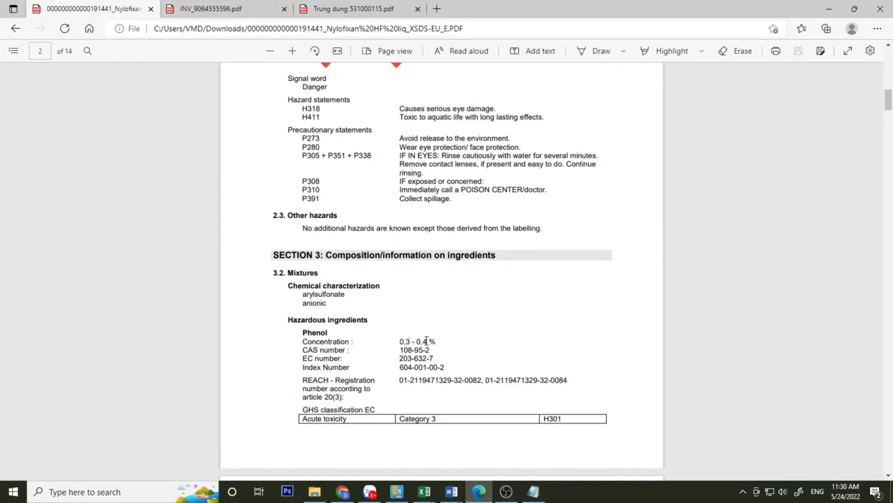
{"action": "double_click", "coordinate": [411, 151]}
{"action": "left_click", "coordinate": [404, 151]}
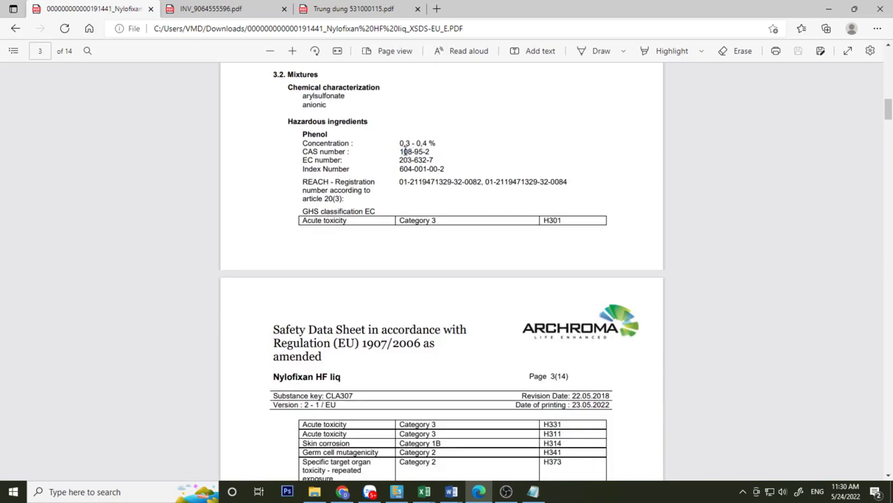
{"action": "left_click_drag", "start_coordinate": [400, 151], "coordinate": [431, 167]}
{"action": "key", "text": "ctrl+c"}
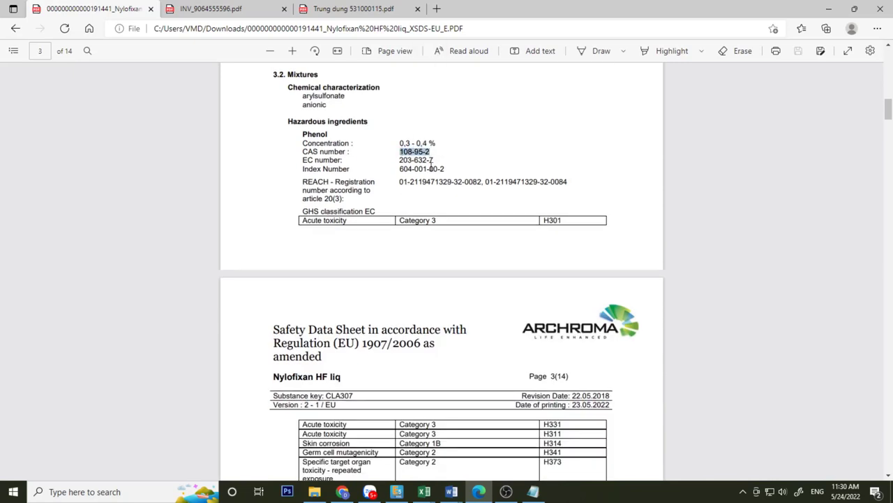
Return to the chemical entry in Chrome and select 108-95-2 as its Mã CAS.
{"action": "left_click", "coordinate": [370, 492]}
{"action": "left_click", "coordinate": [238, 182]}
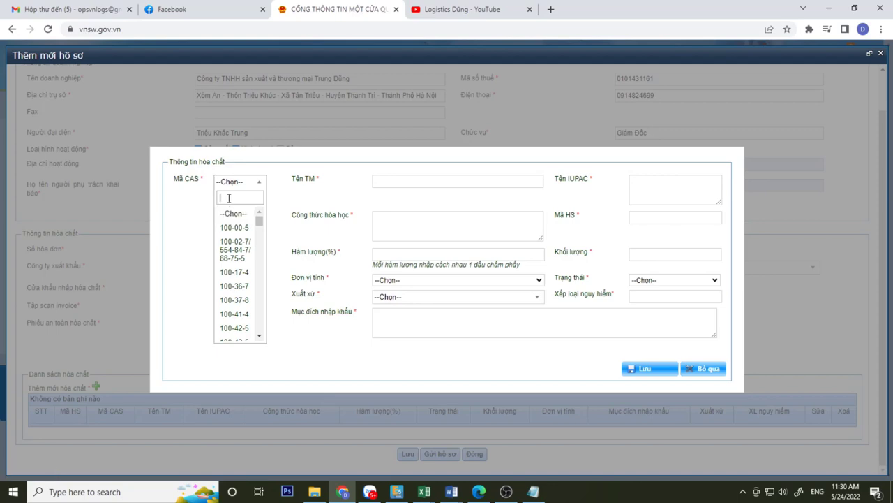
{"action": "key", "text": "ctrl+v"}
{"action": "left_click", "coordinate": [241, 216]}
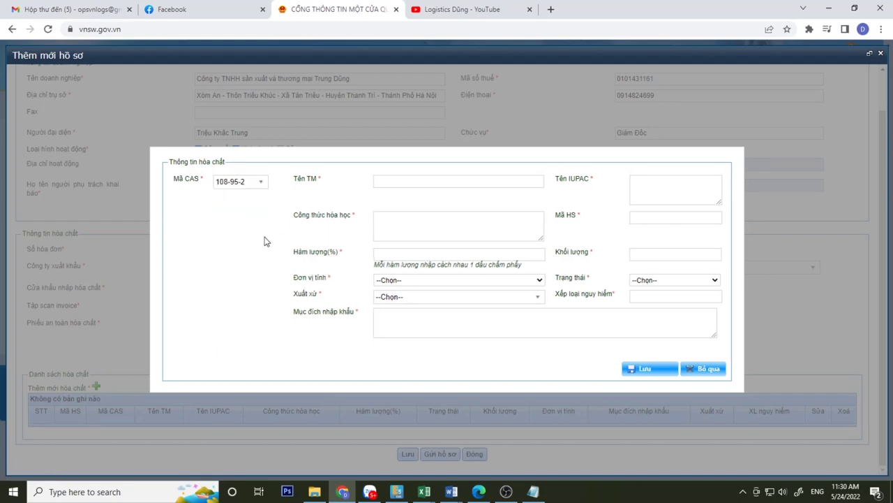
{"action": "key", "text": "Escape"}
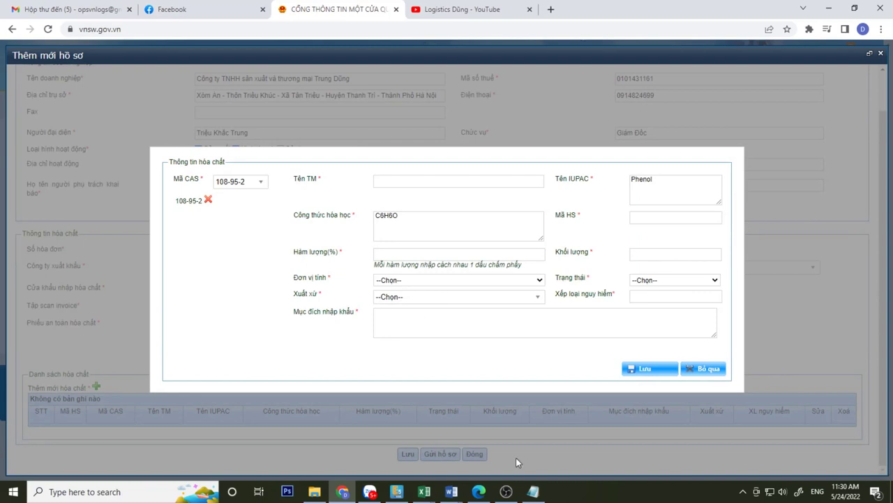
Add the line "Ví dụ hợp chất này mình có thêm 1 chất nữa cần KBHC thì mình sẽ nhập thêm" to the Notepad notes.
{"action": "key", "text": "alt+Tab"}
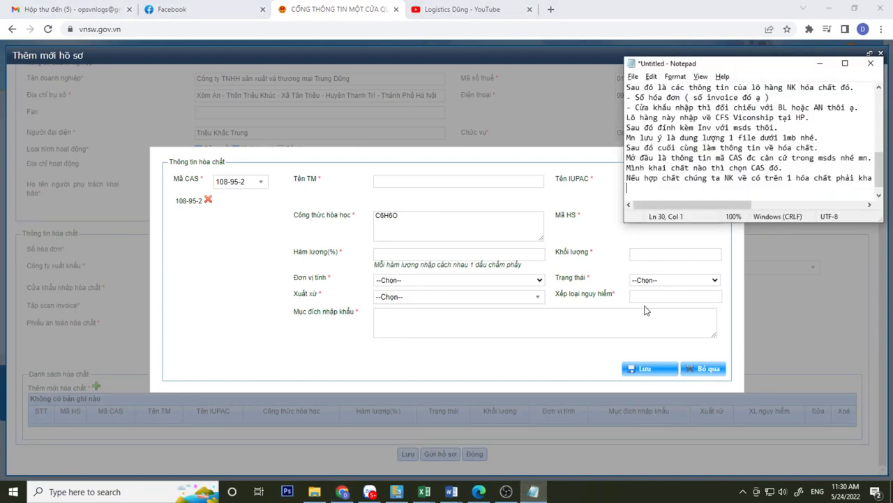
{"action": "type", "text": "Cí"}
{"action": "key", "text": "BackSpace"}
{"action": "type", "text": "VC"}
{"action": "type", "text": "í du"}
{"action": "type", "text": " ho"}
{"action": "key", "text": "BackSpace"}
{"action": "type", "text": "ợp chất này m"}
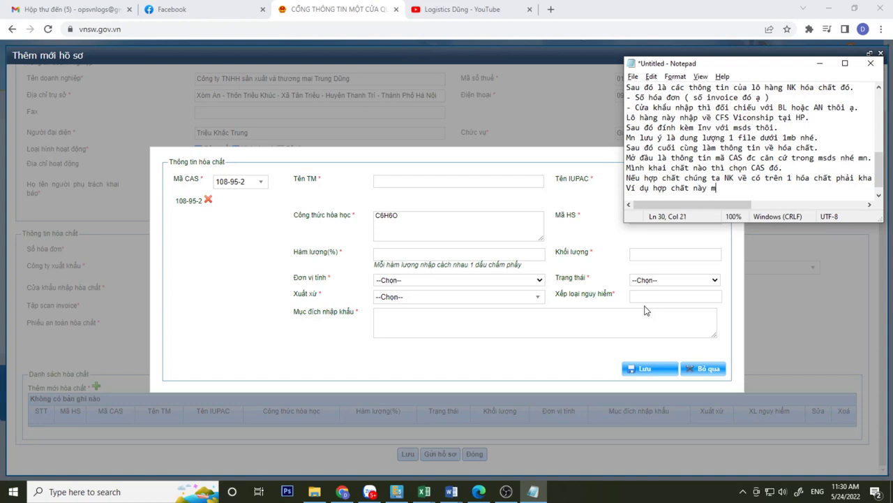
{"action": "type", "text": "ình có thêm 1 chất nữa cầ"}
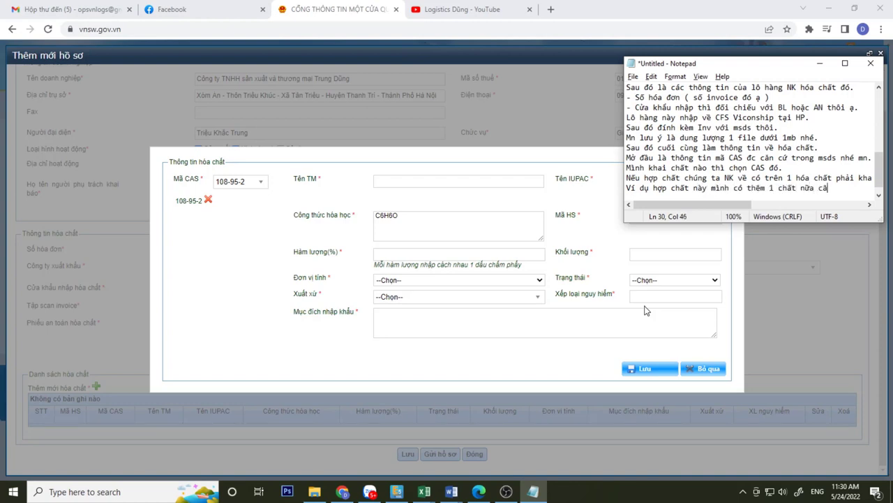
{"action": "type", "text": "n KBHC thì mình sec"}
{"action": "key", "text": "BackSpace"}
{"action": "key", "text": "BackSpace"}
{"action": "type", "text": "ẽ nhập"}
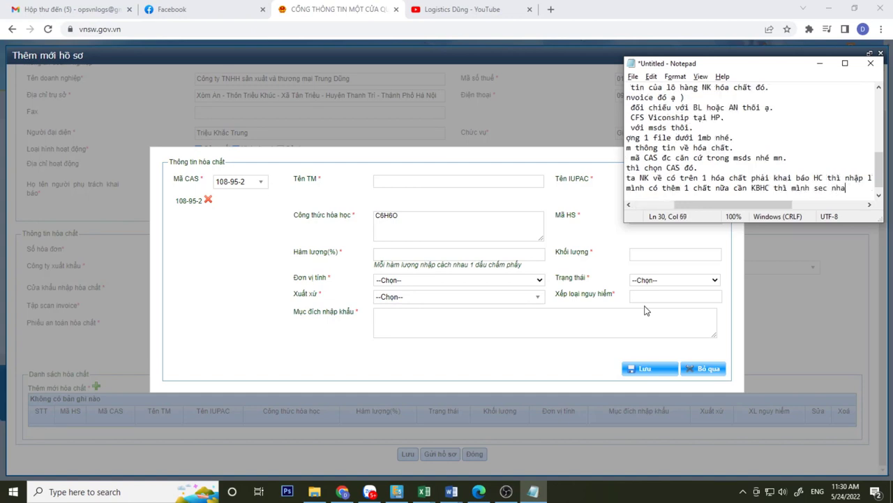
{"action": "type", "text": " thêm"}
{"action": "key", "text": "Return"}
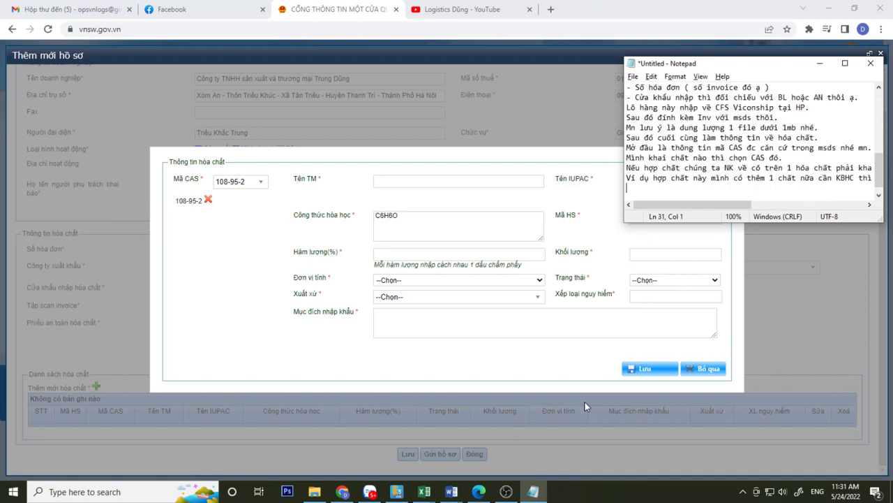
Bring up the PHỤ LỤC V - KBHC document in Word and add "Mình lấy tạm 1 chất trong PL V nhé." to the Notepad notes.
{"action": "left_click", "coordinate": [451, 492]}
{"action": "left_click", "coordinate": [489, 463]}
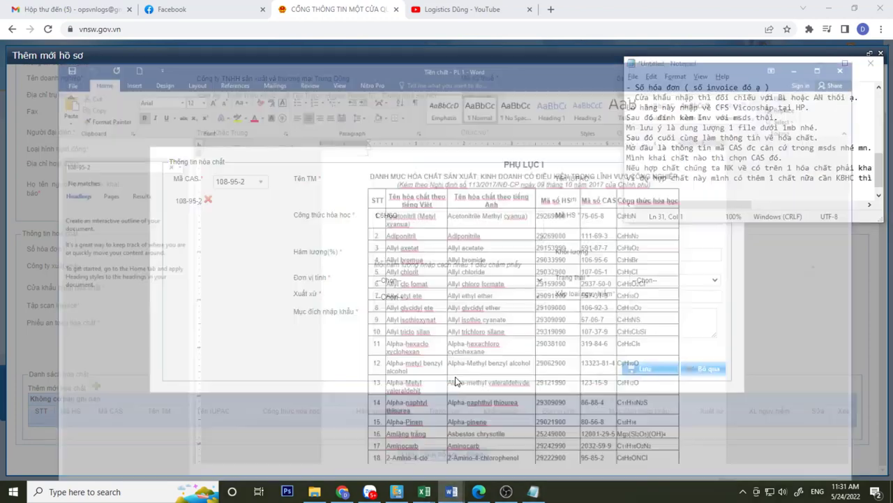
{"action": "left_click", "coordinate": [452, 492]}
{"action": "left_click", "coordinate": [391, 443]}
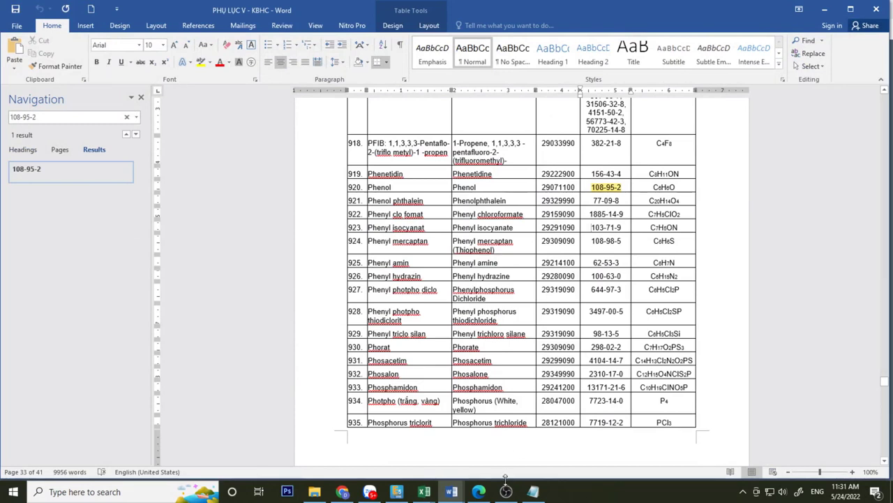
{"action": "key", "text": "alt+Tab"}
{"action": "type", "text": "Mìn"}
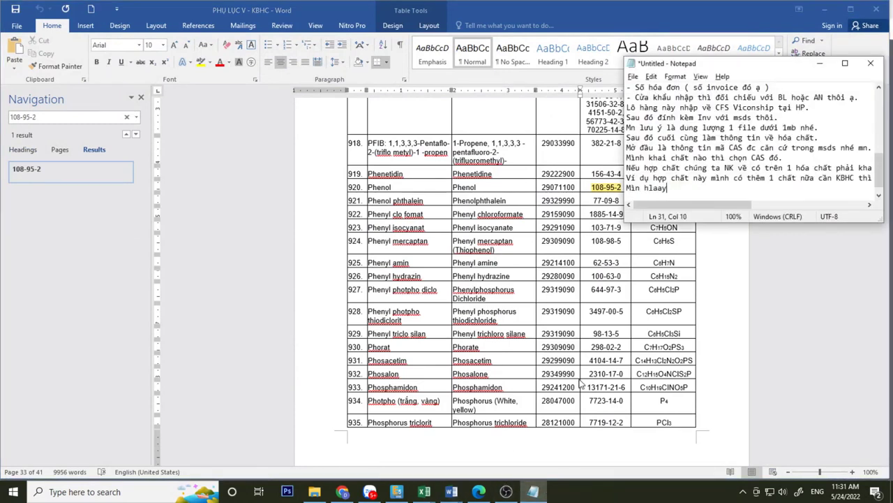
{"action": "key", "text": "BackSpace"}
{"action": "type", "text": "h la"}
{"action": "type", "text": "y tam đ"}
{"action": "key", "text": "BackSpace"}
{"action": "type", "text": "1 chất trong "}
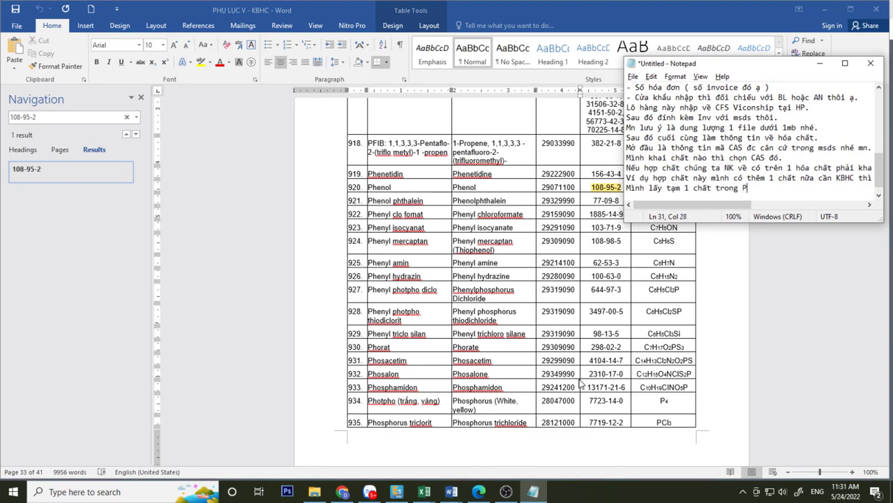
{"action": "type", "text": "PLV nhé."}
{"action": "left_click", "coordinate": [751, 187]}
Copy Phenyl isocyanate's CAS number 103-71-9 from the PHỤ LỤC V table and add it as a second Mã CAS in the chemical entry.
{"action": "left_click", "coordinate": [609, 236]}
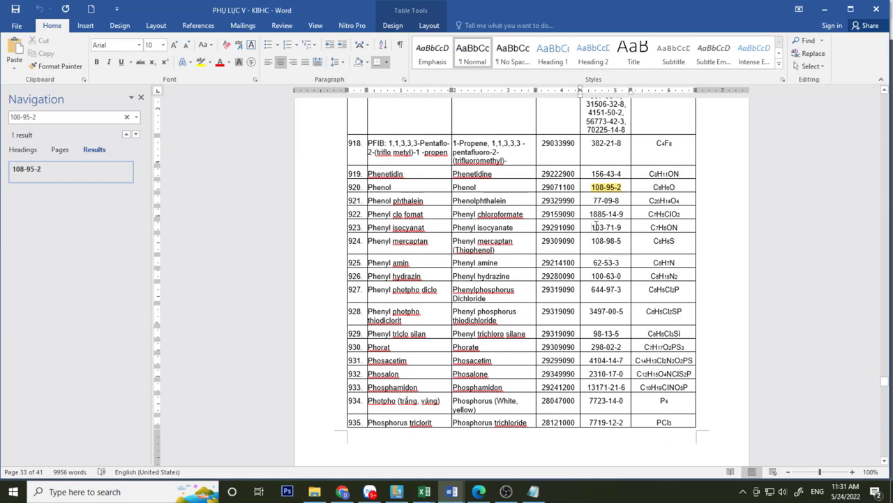
{"action": "left_click_drag", "start_coordinate": [592, 226], "coordinate": [626, 226]}
{"action": "key", "text": "ctrl+c"}
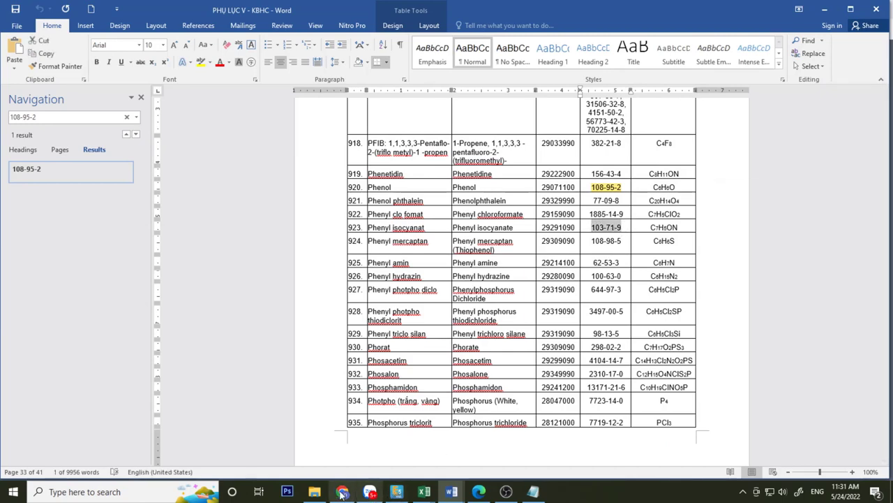
{"action": "left_click", "coordinate": [342, 491]}
{"action": "left_click", "coordinate": [243, 183]}
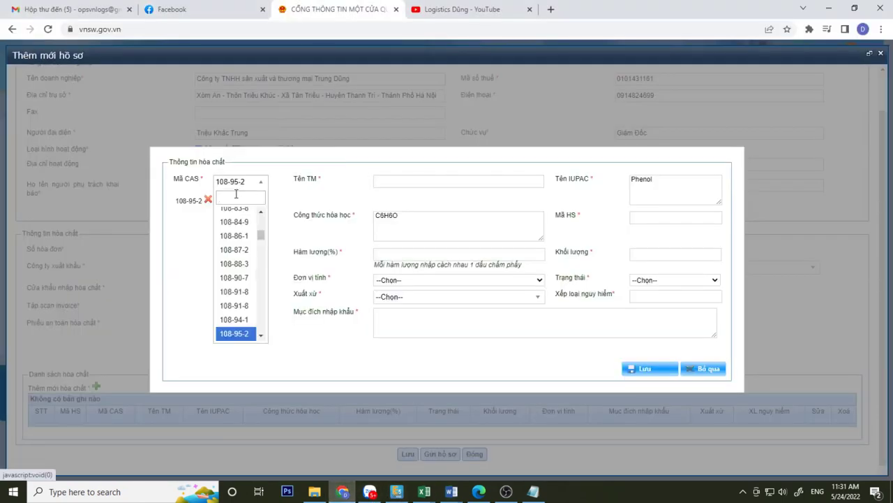
{"action": "key", "text": "ctrl+v"}
{"action": "left_click", "coordinate": [242, 214]}
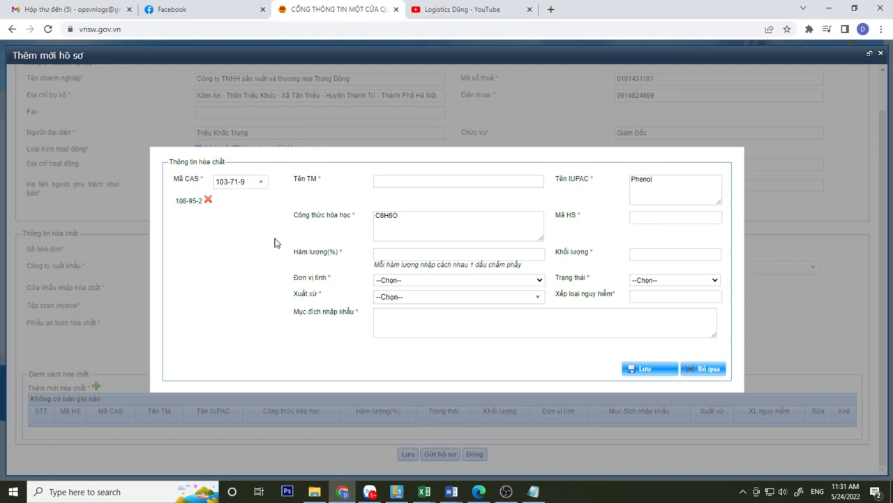
Add a line to the Notepad notes saying that this is how a second chemical is entered, starting with "Đó".
{"action": "key", "text": "alt+Tab"}
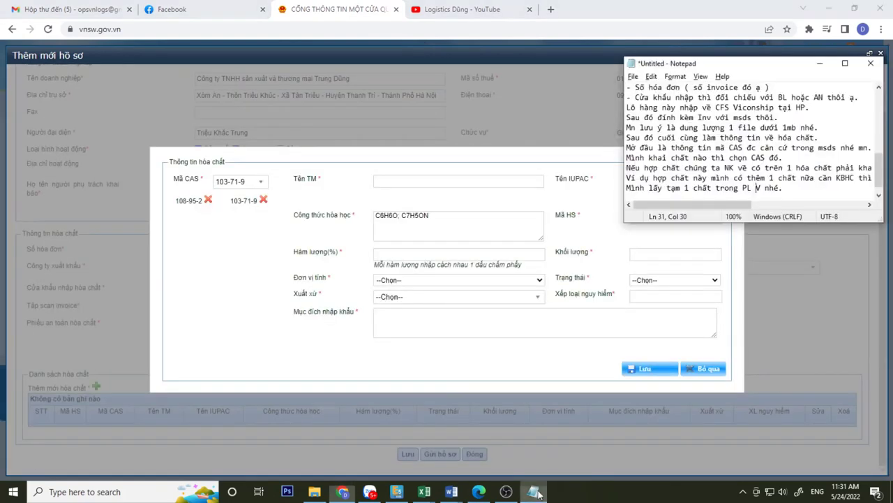
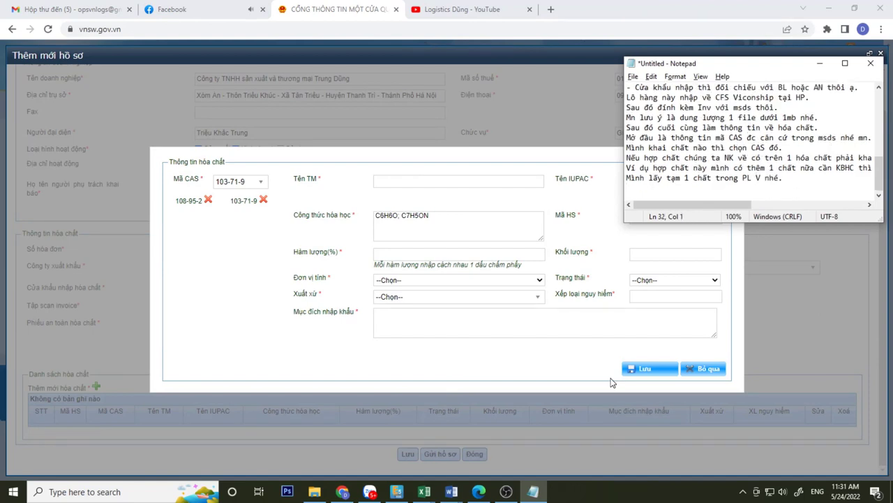
{"action": "type", "text": "đ"}
{"action": "key", "text": "BackSpace"}
{"action": "key", "text": "BackSpace"}
{"action": "type", "text": "Đ"}
{"action": "type", "text": "i"}
{"action": "key", "text": "BackSpace"}
{"action": "type", "text": "o. sẽ là như va"}
Close the Facebook tab in the browser.
{"action": "left_click", "coordinate": [262, 9]}
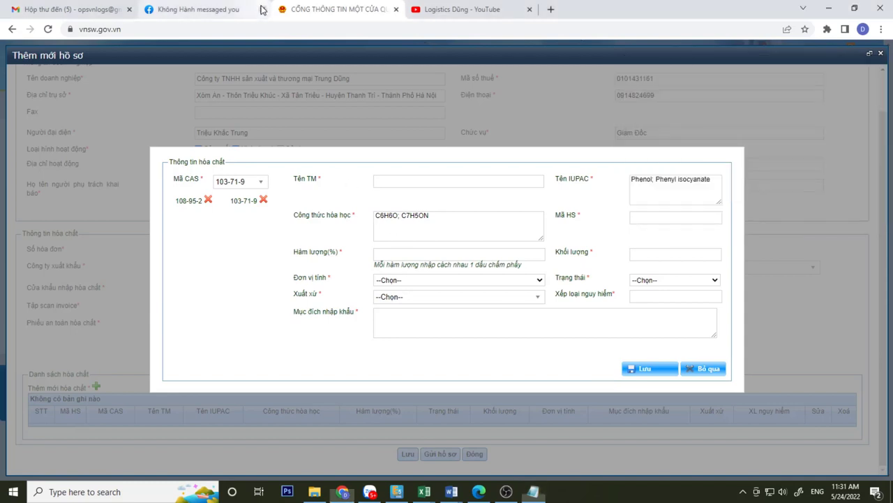
Complete the "Đó" line in Notepad with "sẽ là như vậy. 1 danh sách hóa chất sẽ là cho 1 hợp chất.".
{"action": "left_click", "coordinate": [534, 492]}
{"action": "type", "text": ". sẽ là như vậy."}
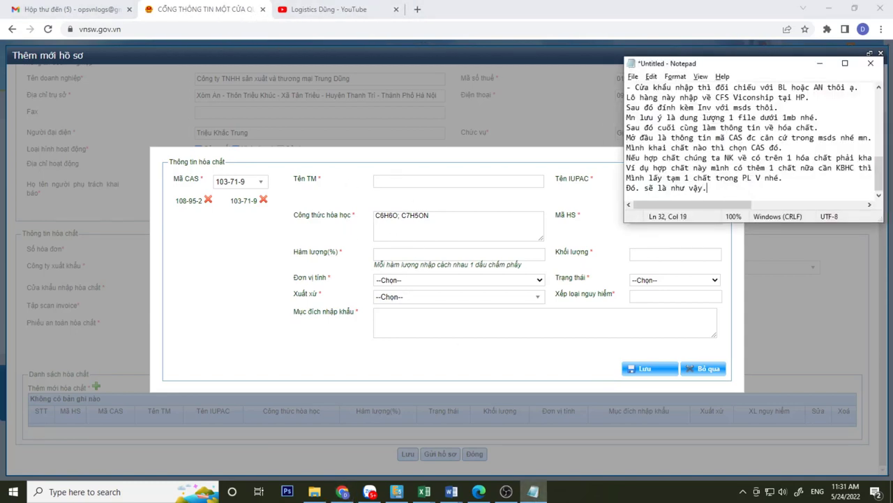
{"action": "type", "text": " 1 danh sác"}
{"action": "type", "text": "h hóa cha"}
{"action": "type", "text": "t du"}
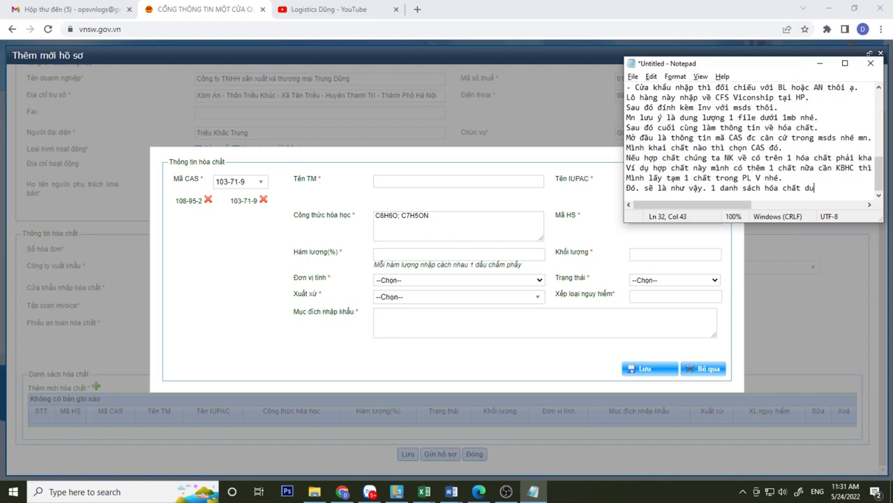
{"action": "type", "text": "sec"}
{"action": "key", "text": "BackSpace"}
{"action": "key", "text": "BackSpace"}
{"action": "key", "text": "BackSpace"}
{"action": "type", "text": "x"}
{"action": "type", "text": " là cho 1 "}
{"action": "type", "text": "hợp chất."}
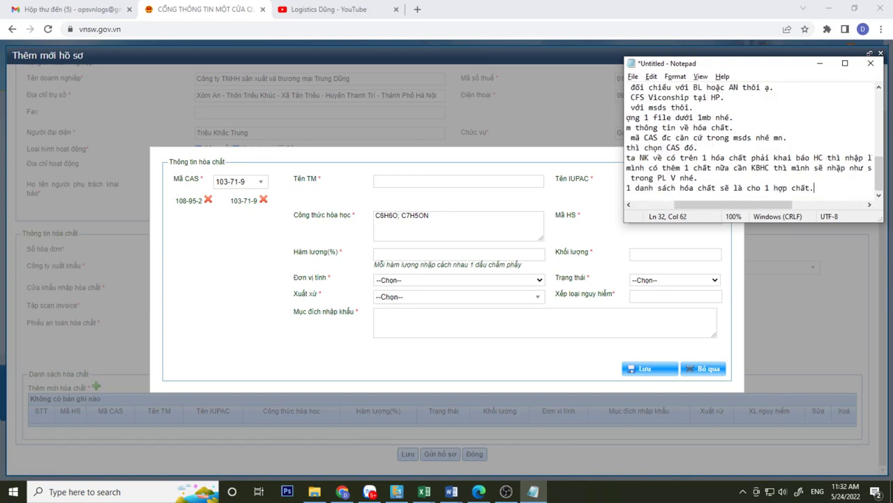
{"action": "key", "text": "Return"}
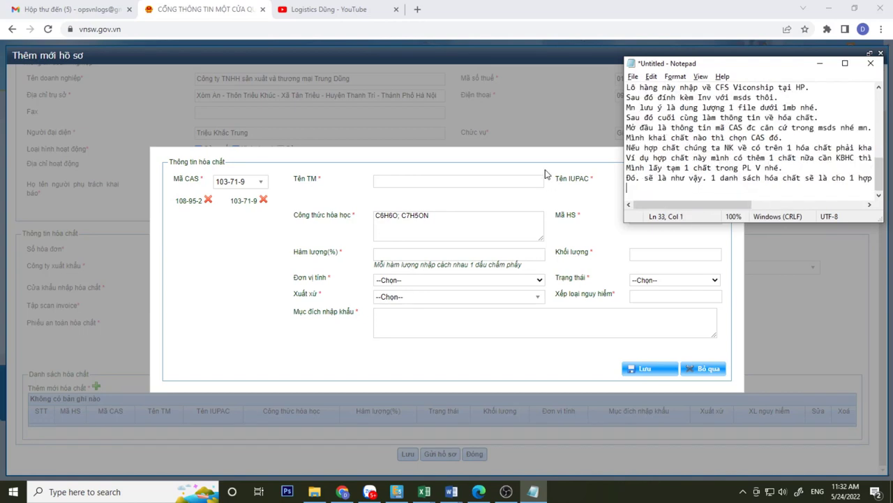
Add the Notepad line "Phần tiếp theo sẽ là tên thương mại của hợp chất. Cái này thì điền theo inv thôi.".
{"action": "left_click", "coordinate": [386, 181]}
{"action": "left_click", "coordinate": [533, 492]}
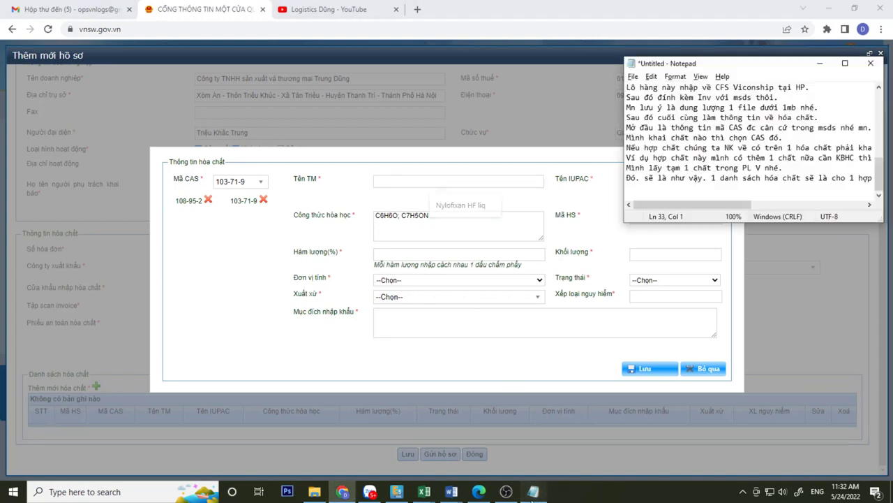
{"action": "type", "text": "Phần tiếp theo se"}
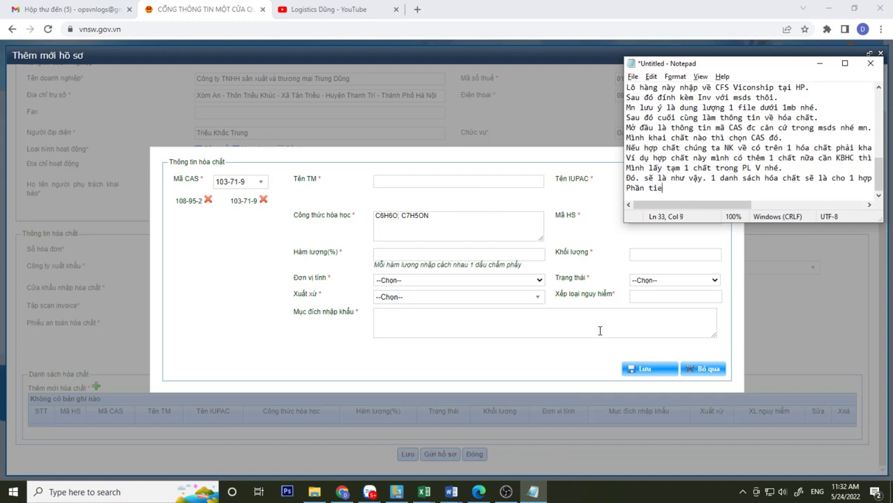
{"action": "type", "text": "ẽ là d"}
{"action": "type", "text": "ên thương mại cua h"}
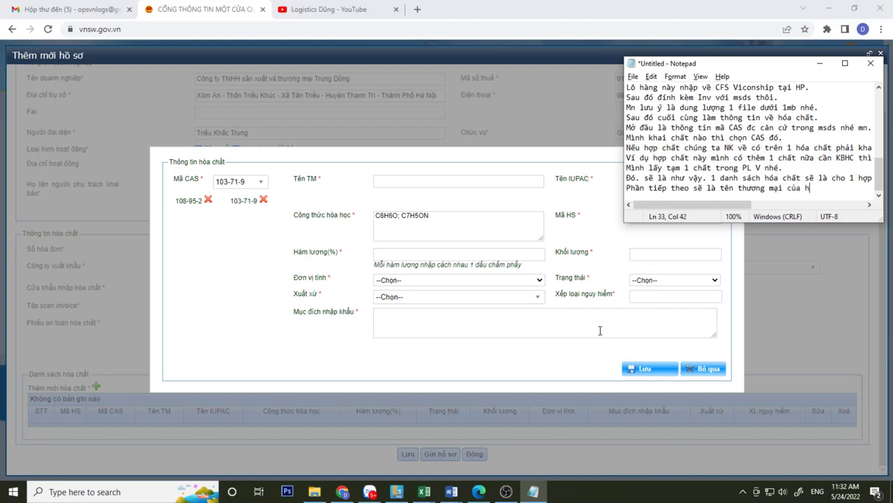
{"action": "type", "text": "ợp chất."}
{"action": "type", "text": "Cái này thì điền theo iv"}
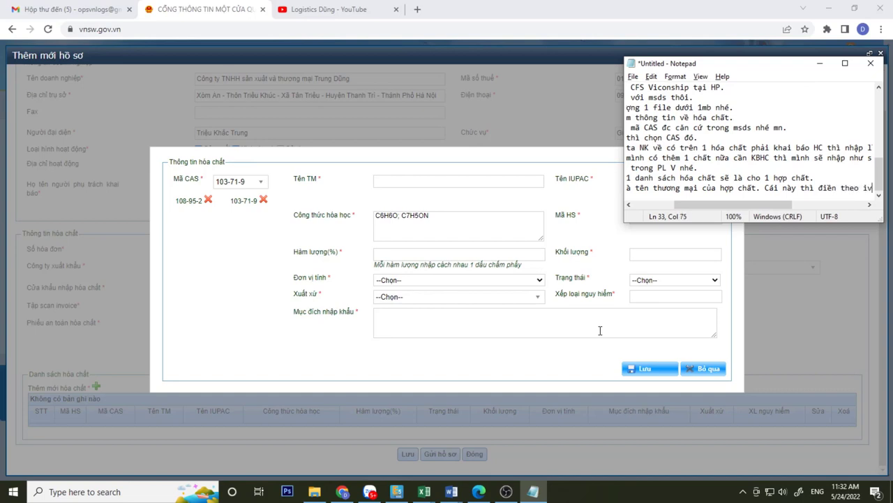
{"action": "key", "text": "BackSpace"}
{"action": "type", "text": "nv thôi"}
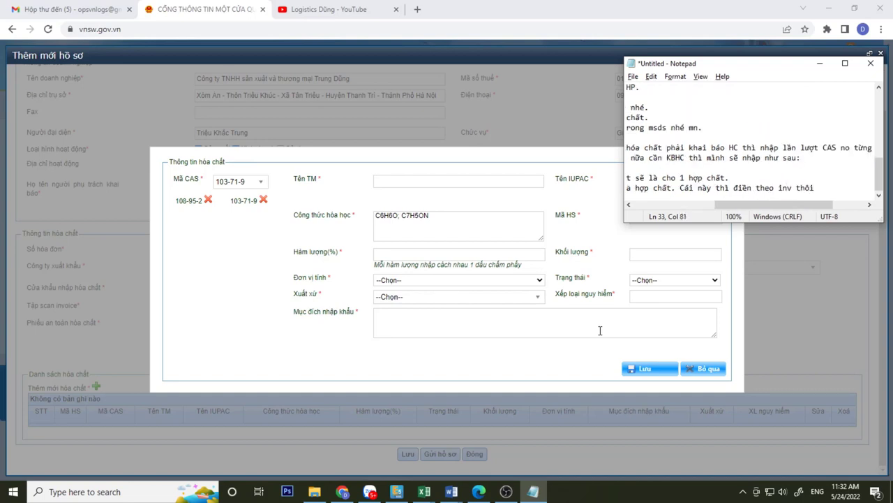
{"action": "key", "text": "Return"}
Copy the trade name Nylofixan HF liq from the first page of the safety data sheet into the chemical entry's Tên TM field.
{"action": "left_click", "coordinate": [479, 492]}
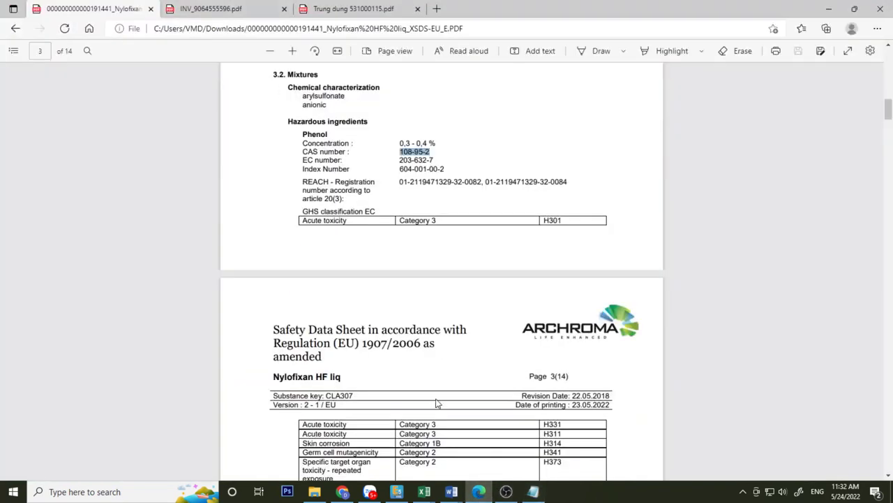
{"action": "scroll", "coordinate": [435, 403], "scroll_direction": "up", "scroll_amount": 6}
{"action": "scroll", "coordinate": [363, 225], "scroll_direction": "up", "scroll_amount": 7}
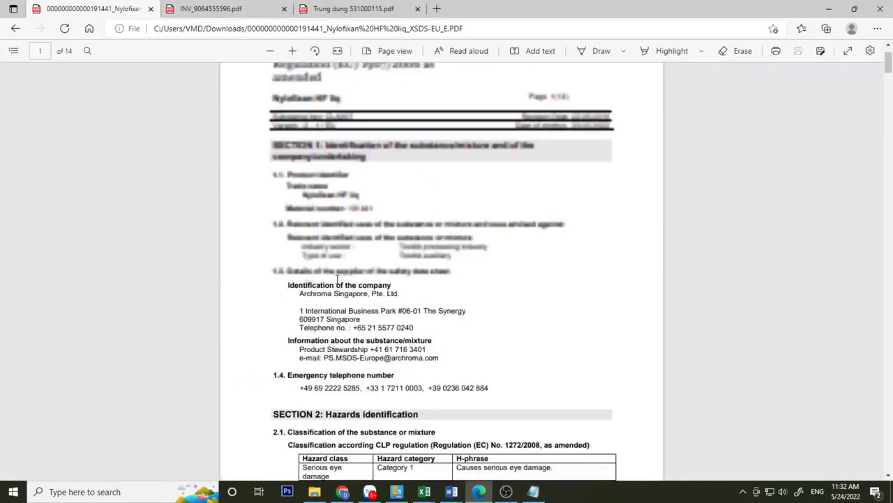
{"action": "left_click_drag", "start_coordinate": [343, 166], "coordinate": [263, 166]}
{"action": "key", "text": "ctrl+c"}
{"action": "left_click", "coordinate": [344, 492]}
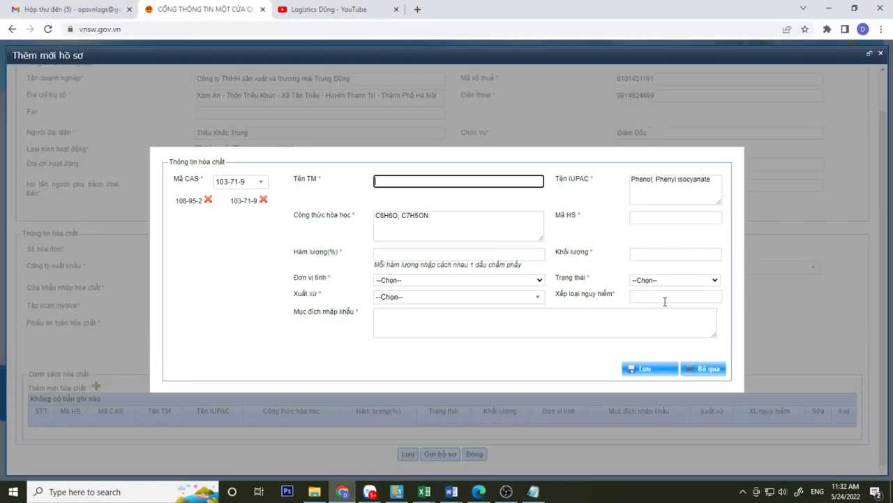
{"action": "left_click", "coordinate": [458, 181]}
{"action": "key", "text": "ctrl+v"}
Add the line "Hoặc nhập theo tên hợp chất của MSDS." to the Notepad notes.
{"action": "mouse_move", "coordinate": [532, 493]}
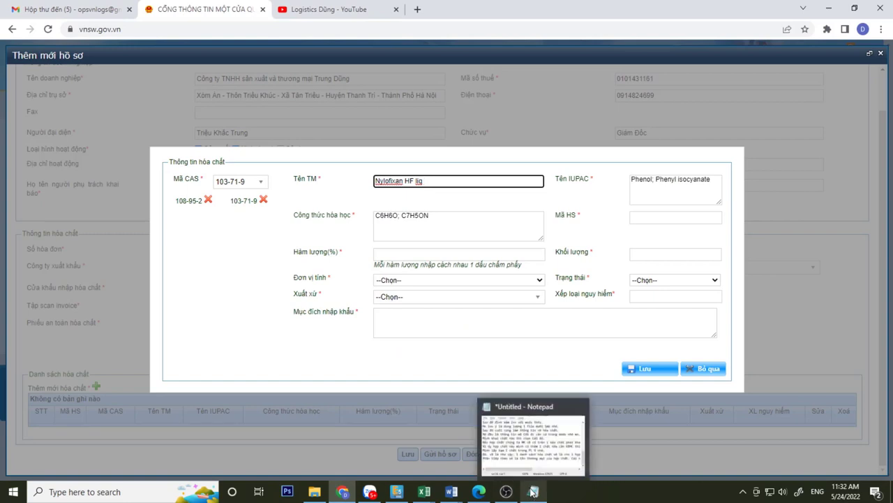
{"action": "left_click", "coordinate": [532, 492]}
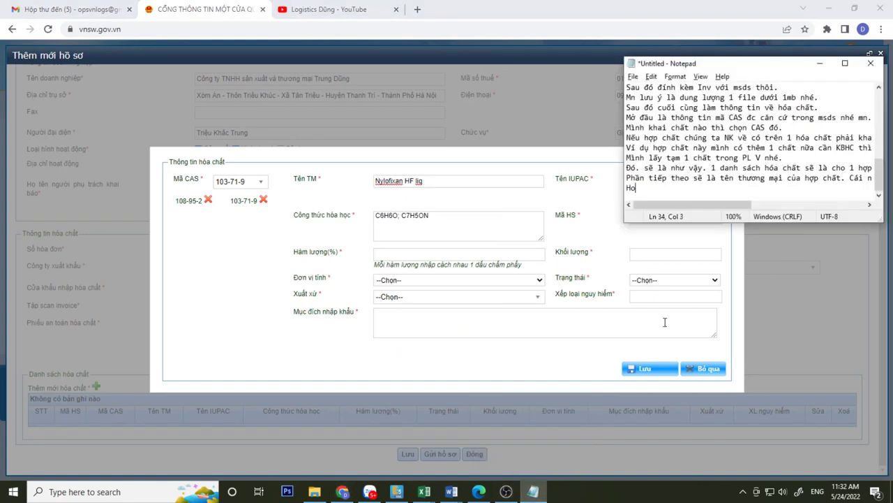
{"action": "type", "text": "Hoặc đi"}
{"action": "key", "text": "BackSpace"}
{"action": "key", "text": "BackSpace"}
{"action": "type", "text": "nhập theo"}
{"action": "type", "text": " th"}
{"action": "type", "text": "n hợp chất t"}
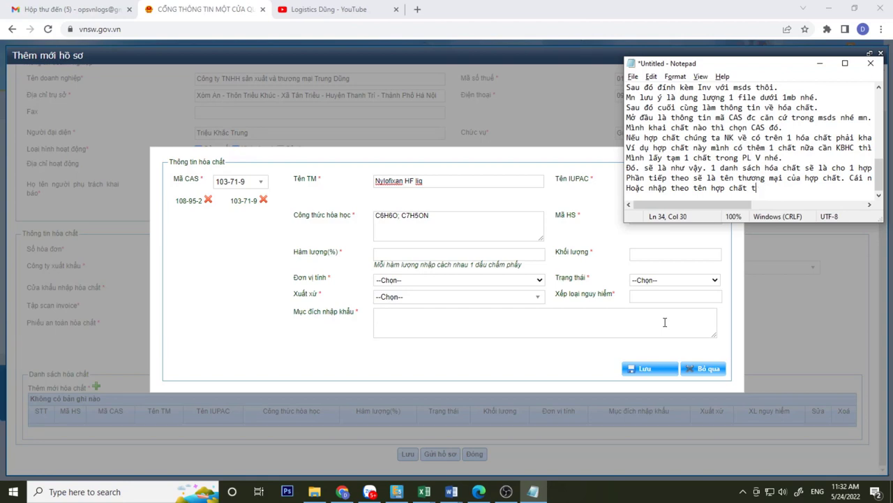
{"action": "type", "text": "rocủa MSDS."}
{"action": "key", "text": "Return"}
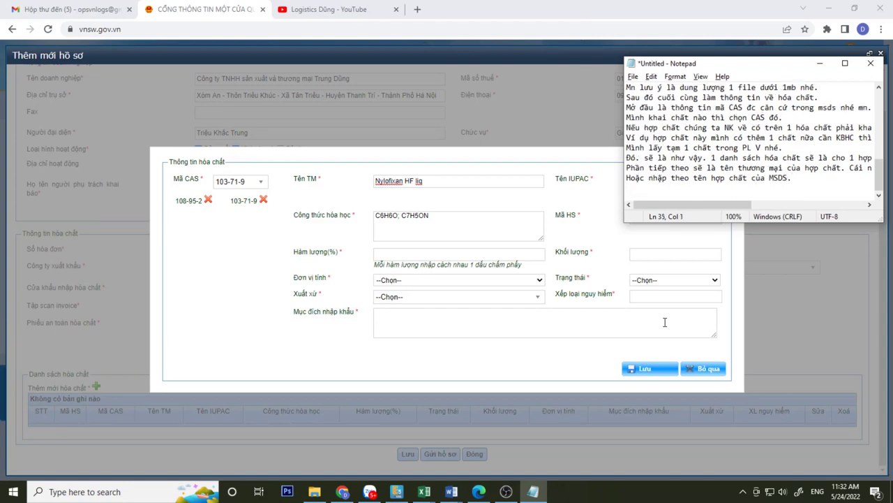
Move Notepad clear of the Tên IUPAC field and add the line "Phần tên IUPAC sẽ tự có khi mn điền CAS no nhé".
{"action": "left_click_drag", "start_coordinate": [716, 71], "coordinate": [704, 211]}
{"action": "type", "text": "Phần tên "}
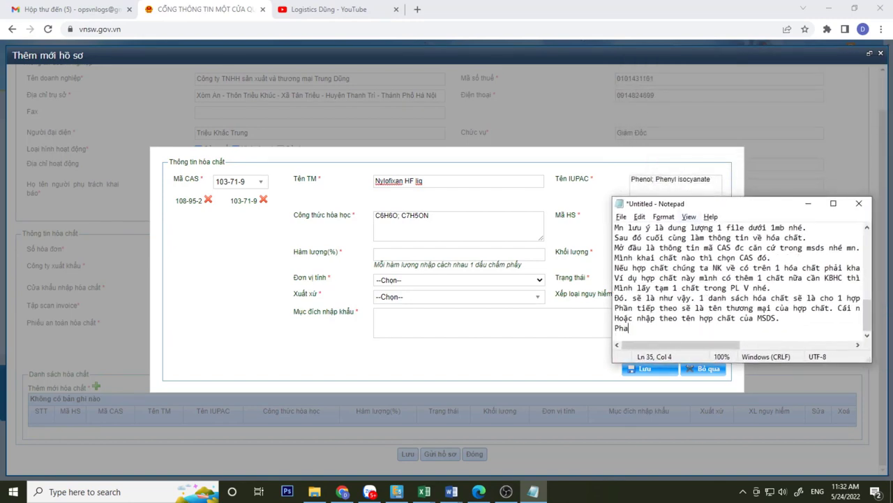
{"action": "type", "text": "IUPAC sẽ tư"}
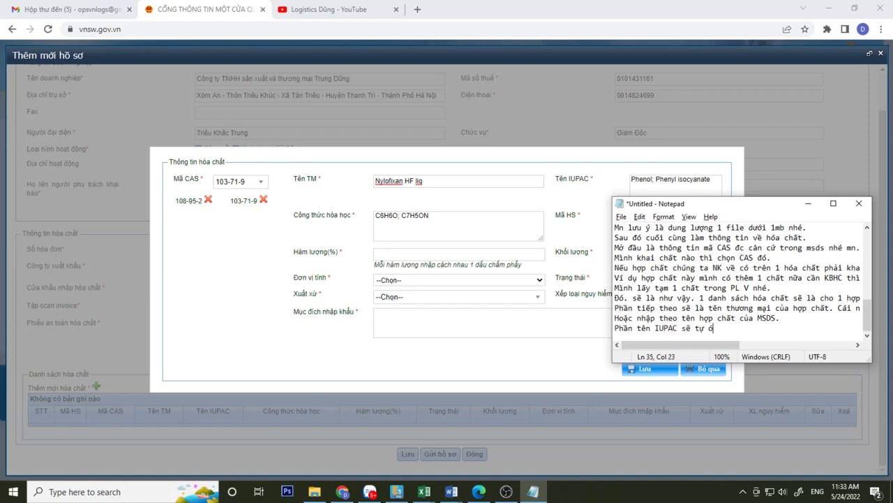
{"action": "type", "text": " có khi mn điền CAS no nhé"}
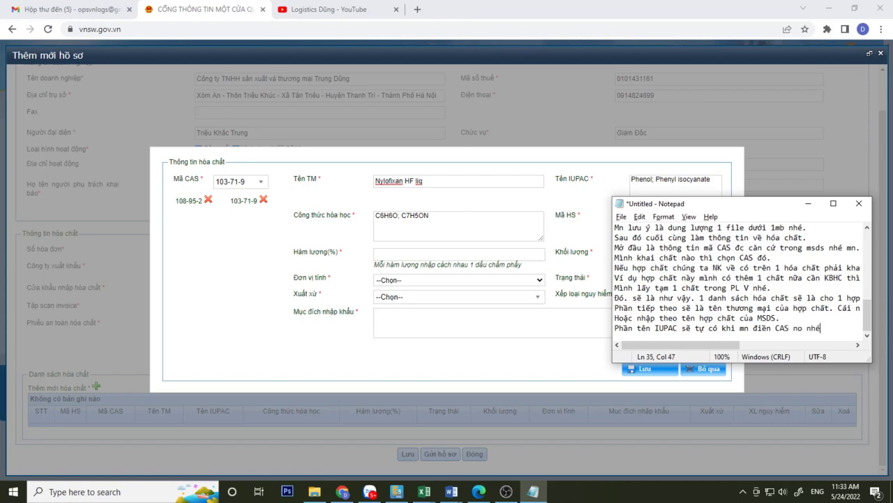
Extend the IUPAC note with "có mn cas no thì sẽ có bấy nhiêu IUPAC và cách nhau bởi dấu phẩy".
{"action": "type", "text": ". có mn cas no"}
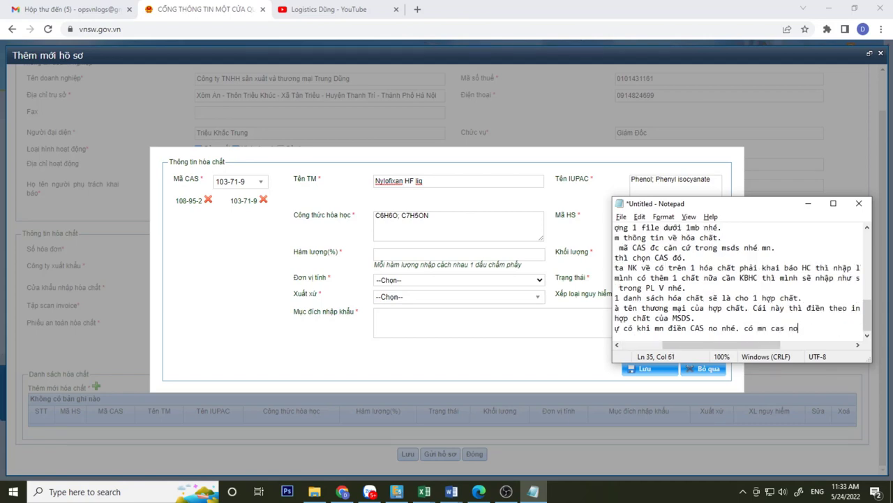
{"action": "type", "text": " thì sẽ có bất nh"}
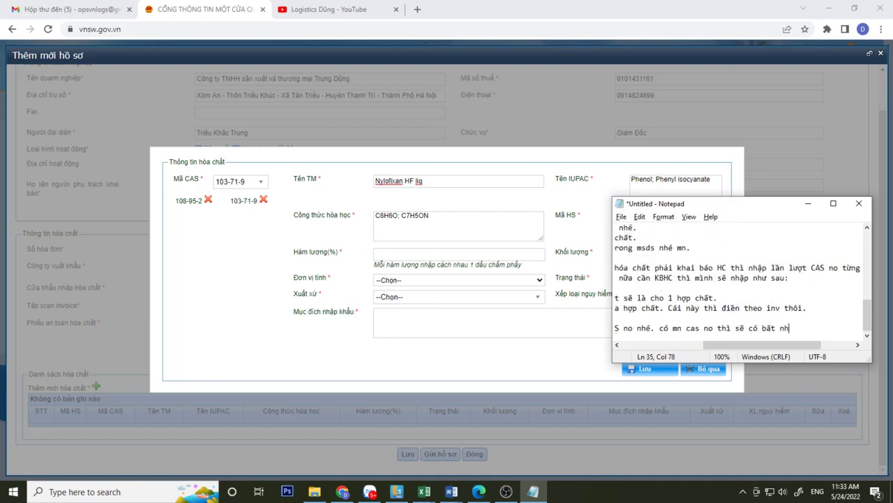
{"action": "type", "text": "iêu IUPAC và cách nhau vuoi"}
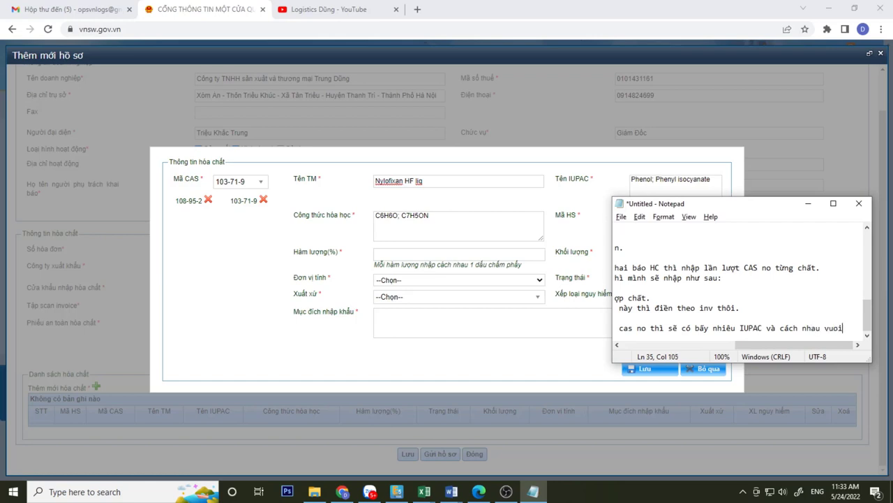
{"action": "key", "text": "BackSpace"}
{"action": "key", "text": "BackSpace"}
{"action": "type", "text": "b"}
{"action": "key", "text": "BackSpace"}
{"action": "type", "text": "ởi dấu phẩu"}
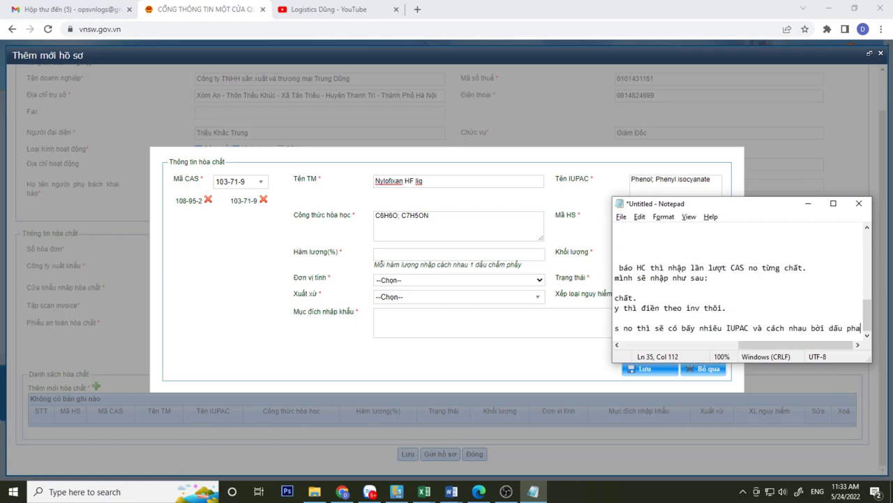
{"action": "key", "text": "Return"}
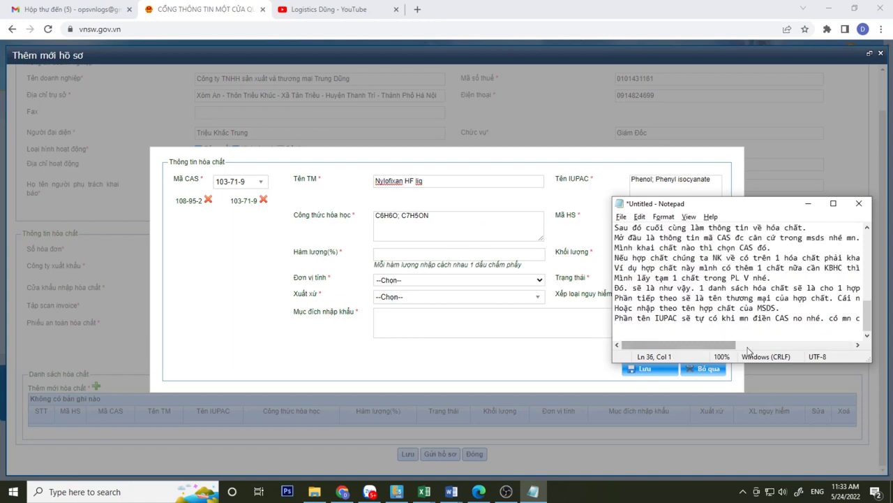
Add the line "Công thức HH cũng vậy. Sẽ cách nhau bởi dấu chấm phẩy" to the Notepad notes.
{"action": "type", "text": "Công thức KK"}
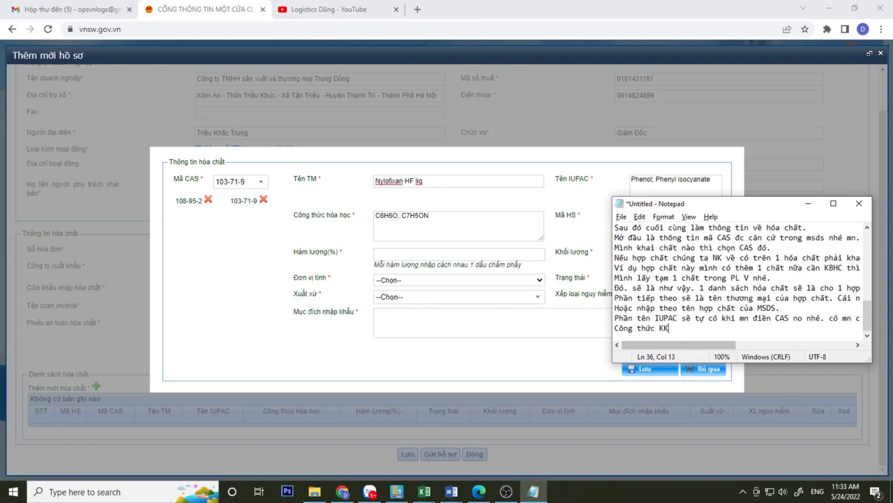
{"action": "key", "text": "BackSpace"}
{"action": "key", "text": "BackSpace"}
{"action": "type", "text": "HH cũng vậy. Sẽ cahcs nhau"}
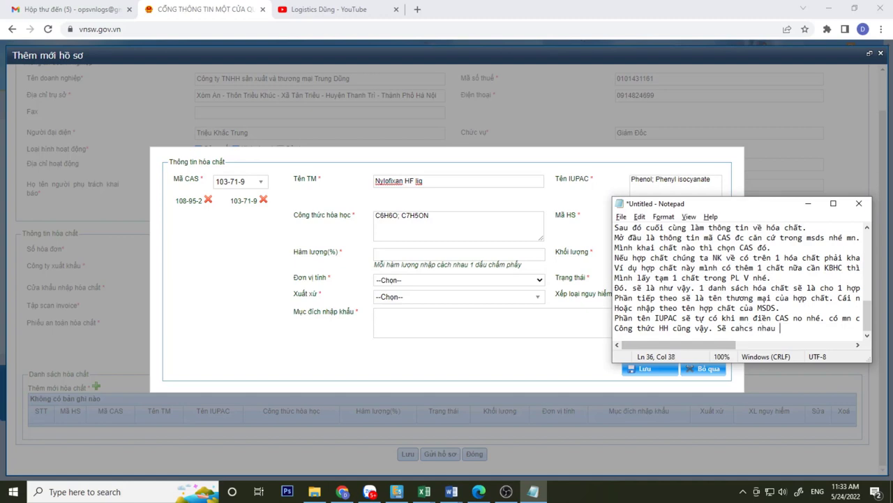
{"action": "key", "text": "BackSpace"}
{"action": "key", "text": "BackSpace"}
{"action": "key", "text": "BackSpace"}
{"action": "key", "text": "BackSpace"}
{"action": "key", "text": "BackSpace"}
{"action": "key", "text": "BackSpace"}
{"action": "key", "text": "BackSpace"}
{"action": "key", "text": "BackSpace"}
{"action": "key", "text": "BackSpace"}
{"action": "type", "text": "ách nhau bởi dấu chấm pha"}
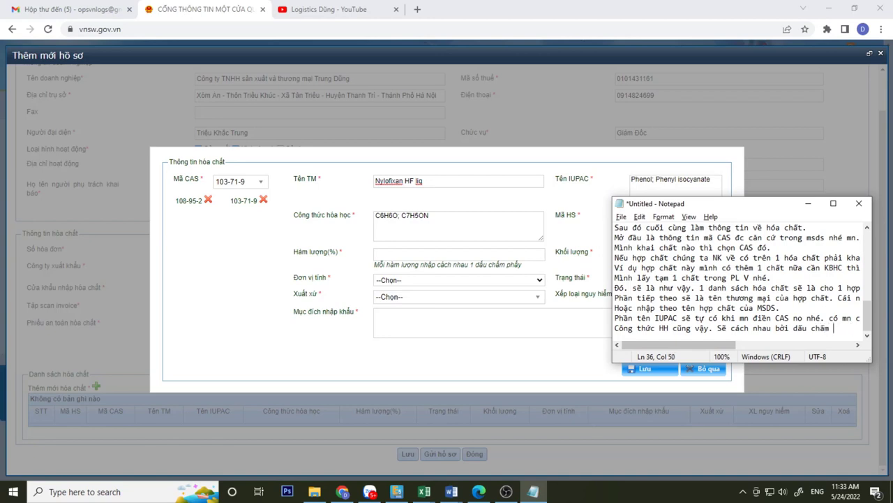
{"action": "key", "text": "BackSpace"}
{"action": "type", "text": "ẩm"}
{"action": "key", "text": "Return"}
Move Notepad clear of the Mã HS field and add "HS code sẽ điền theo mã HS của hợp chất mà chúng ta nhập".
{"action": "left_click_drag", "start_coordinate": [749, 208], "coordinate": [735, 253]}
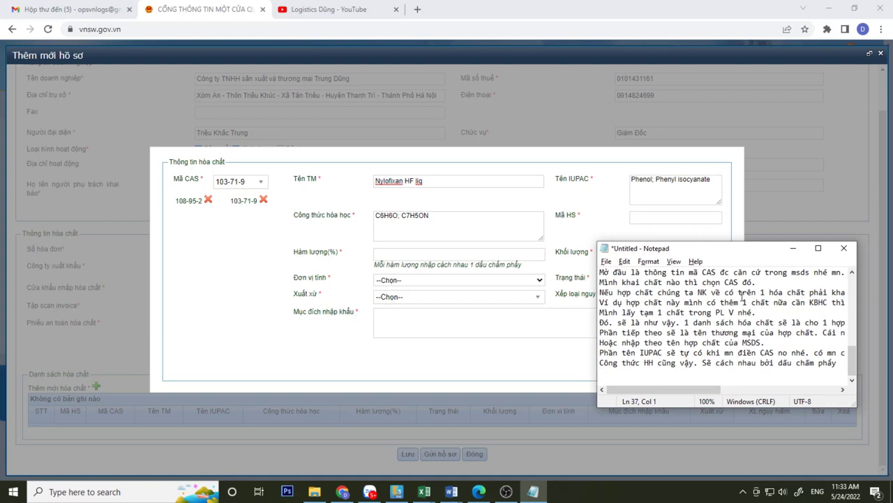
{"action": "type", "text": "HS code sẽ điền theo mã HS c"}
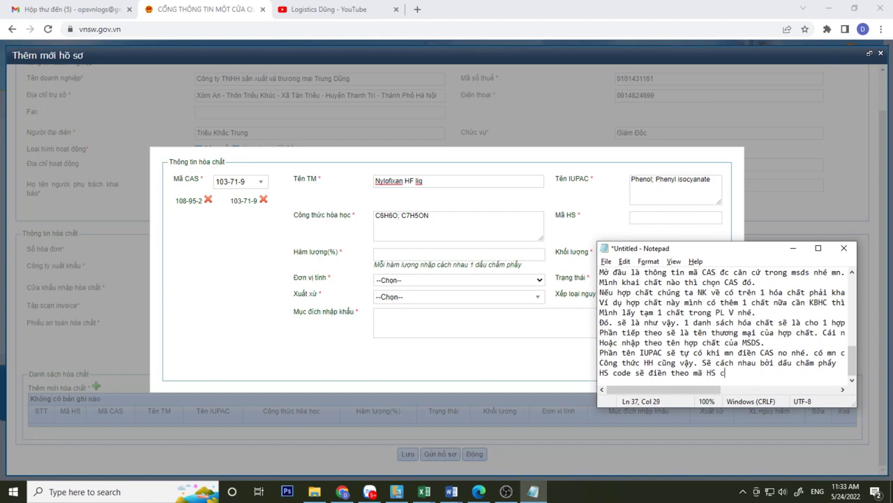
{"action": "type", "text": "ủa hợp chất mà chúng ta nhập"}
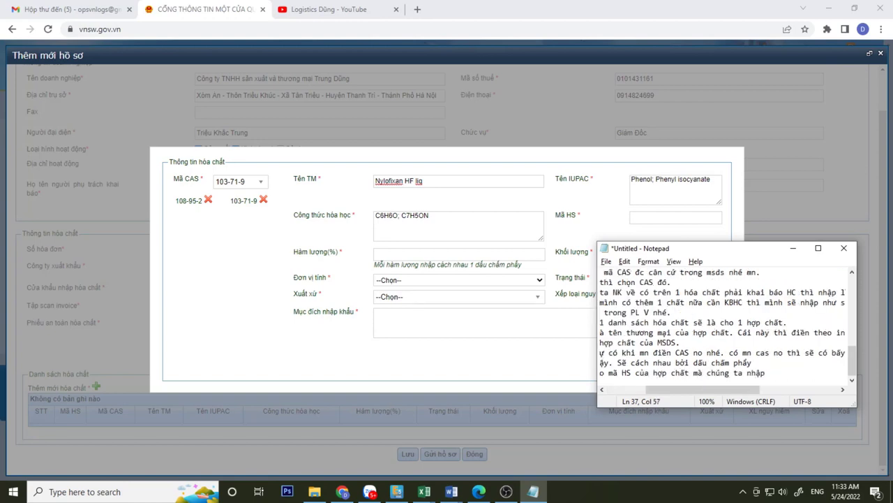
{"action": "type", "text": ". Chấ"}
{"action": "key", "text": "BackSpace"}
{"action": "key", "text": "BackSpace"}
{"action": "key", "text": "BackSpace"}
{"action": "key", "text": "Return"}
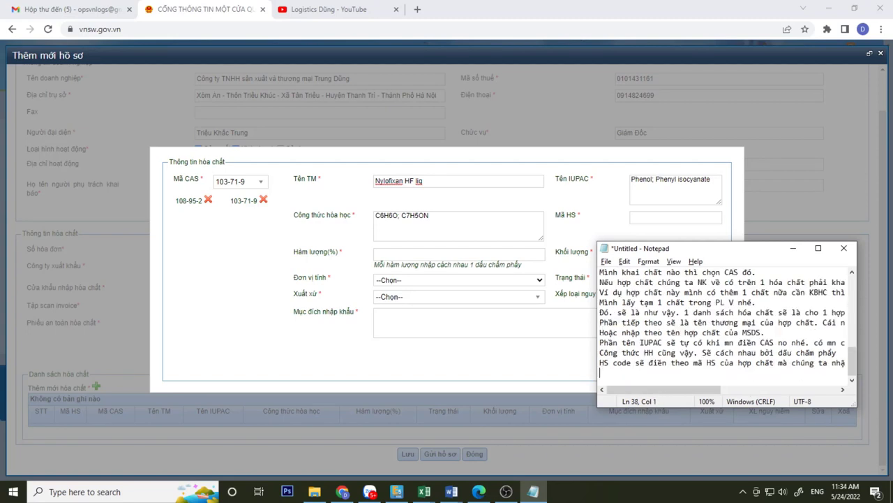
Set the chemical entry's Mã HS to 38099190.
{"action": "left_click", "coordinate": [637, 217]}
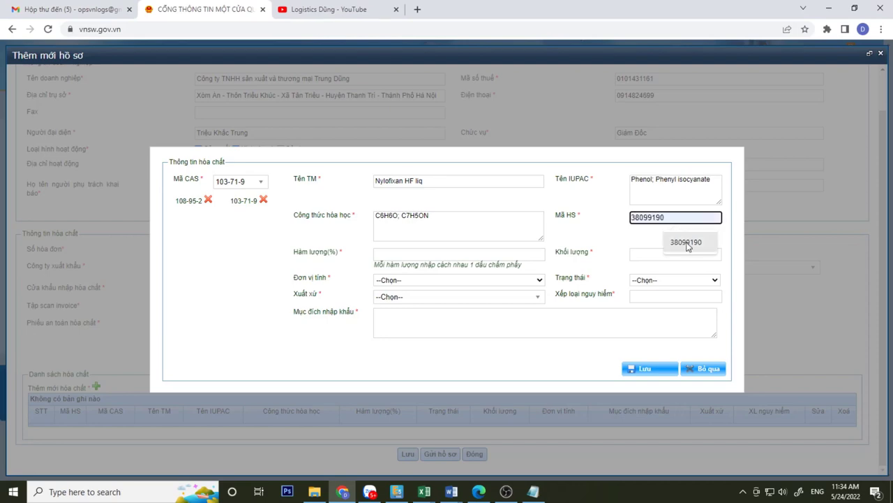
{"action": "left_click", "coordinate": [646, 244]}
Switch to Zalo and open the customer contact's conversation containing the HS code for Nylofixan HF liq.
{"action": "left_click", "coordinate": [370, 491]}
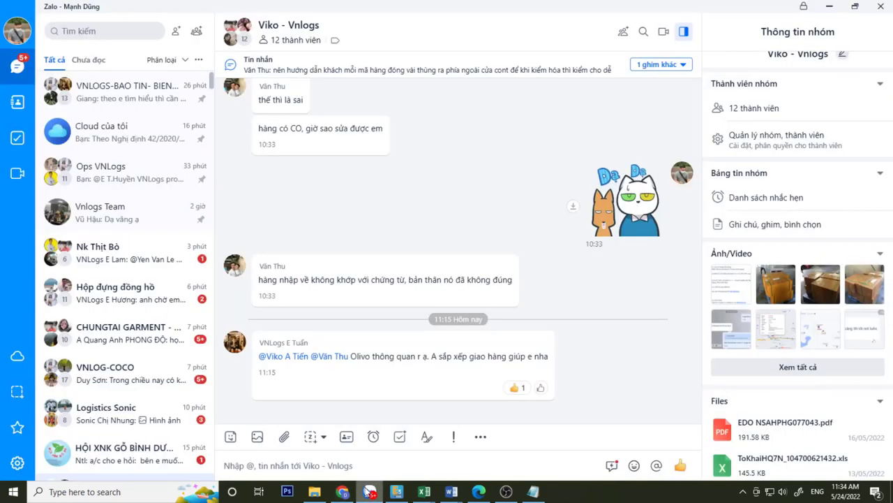
{"action": "scroll", "coordinate": [155, 406], "scroll_direction": "down", "scroll_amount": 4}
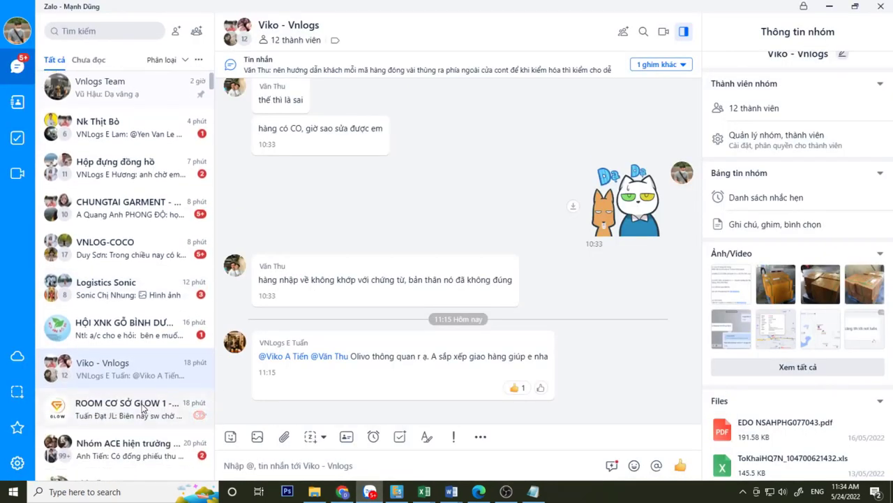
{"action": "left_click", "coordinate": [124, 346]}
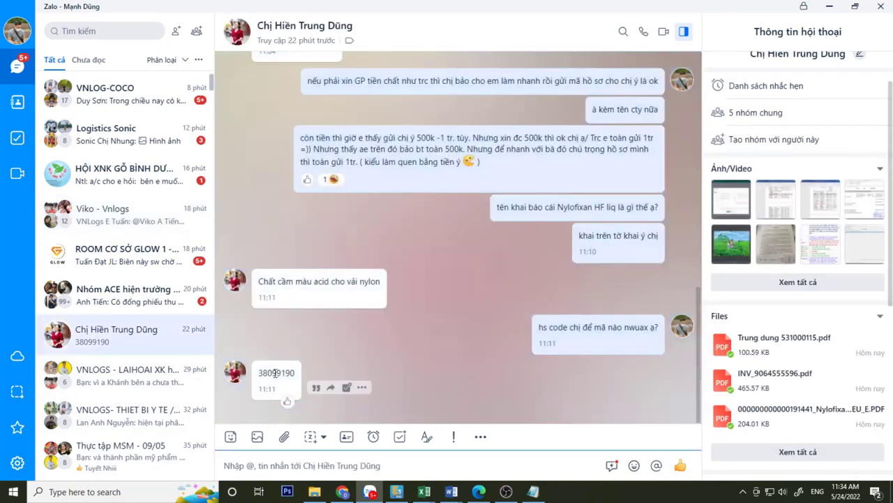
Highlight the HS code 38099190 in the Zalo message and check it against Mã HS in the Chrome declaration form.
{"action": "left_click_drag", "start_coordinate": [302, 373], "coordinate": [256, 372]}
{"action": "left_click", "coordinate": [340, 477]}
{"action": "left_click", "coordinate": [342, 492]}
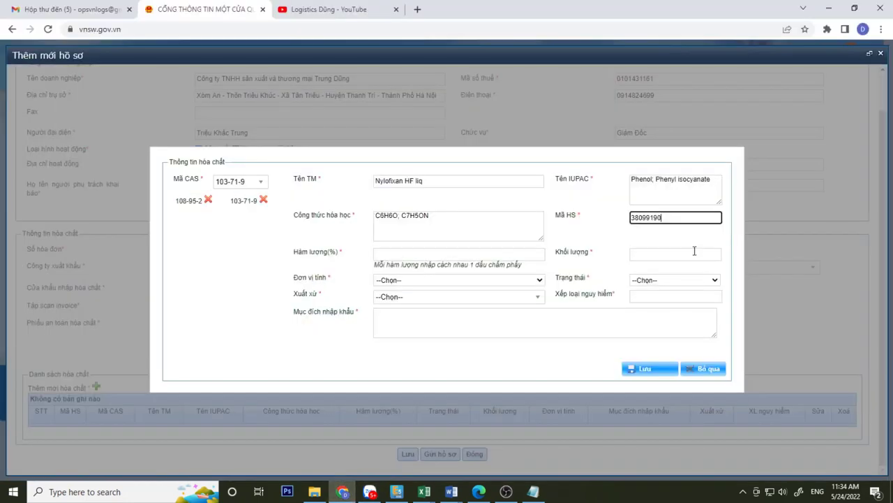
{"action": "left_click_drag", "start_coordinate": [680, 219], "coordinate": [500, 216]}
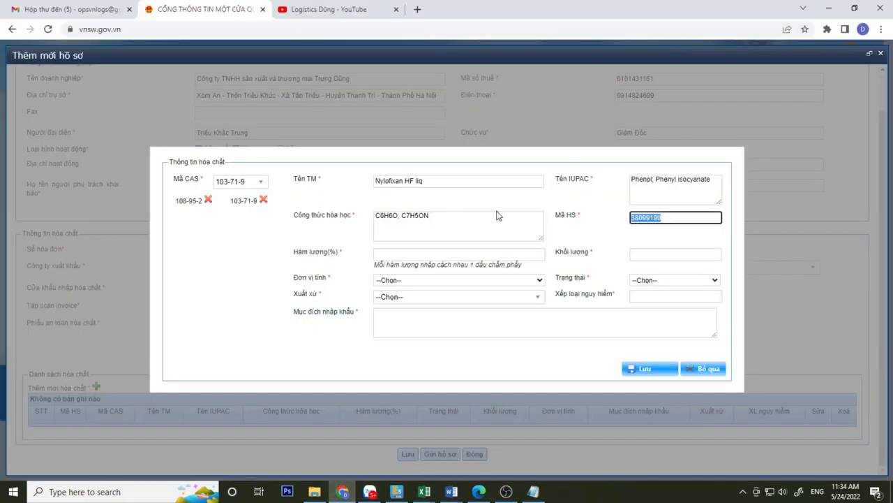
Switch to Notepad and add the line "Tiếp theo là hàm lượng % của từng chất.".
{"action": "left_click", "coordinate": [409, 253]}
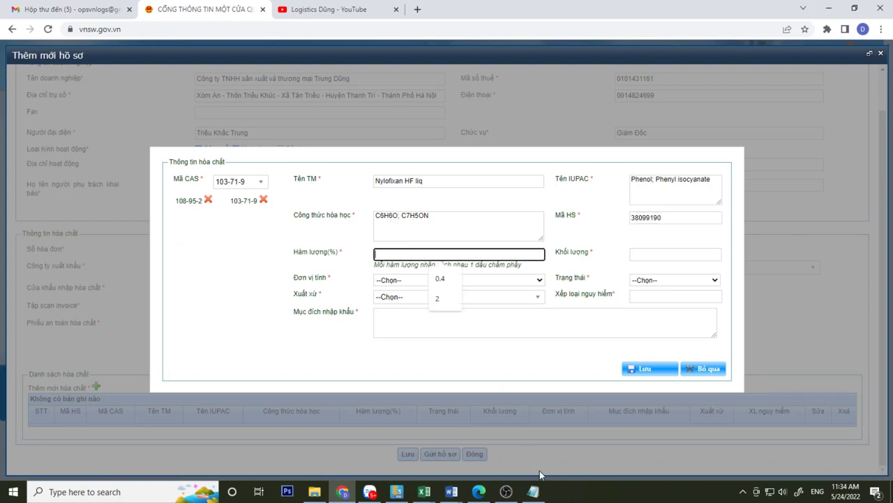
{"action": "left_click", "coordinate": [533, 491]}
{"action": "type", "text": "Tiếp t"}
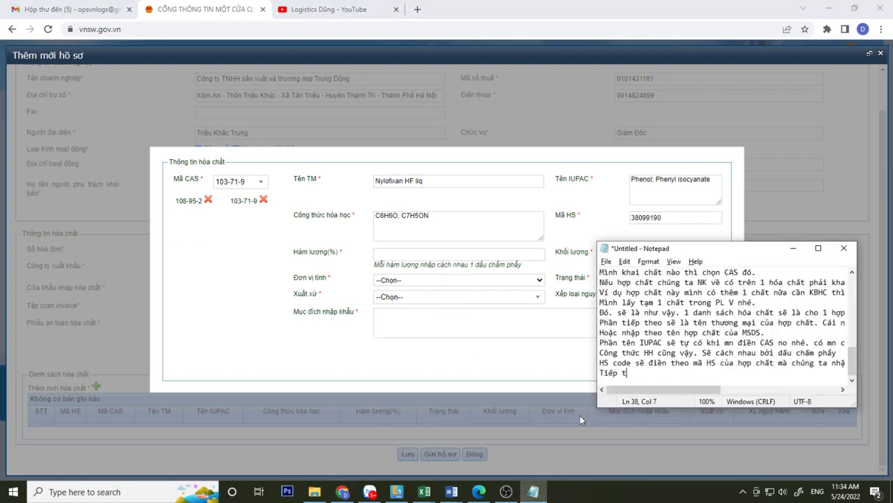
{"action": "type", "text": "heo là hàm lượng % c"}
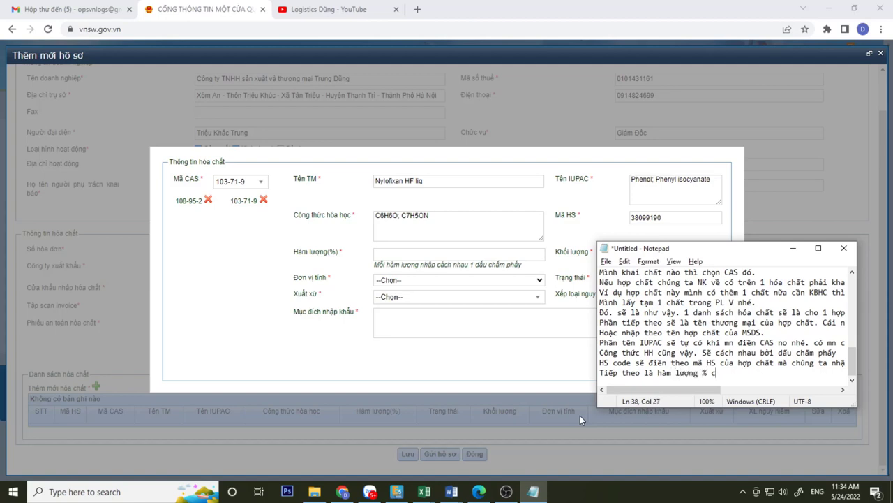
{"action": "type", "text": "ủa từng chất."}
{"action": "key", "text": "Return"}
Add the line "Nhập theo % trong msds và mỗi chất sẽ cách nhau bởi dấu chấm phẩy" to the notes.
{"action": "type", "text": "Nh"}
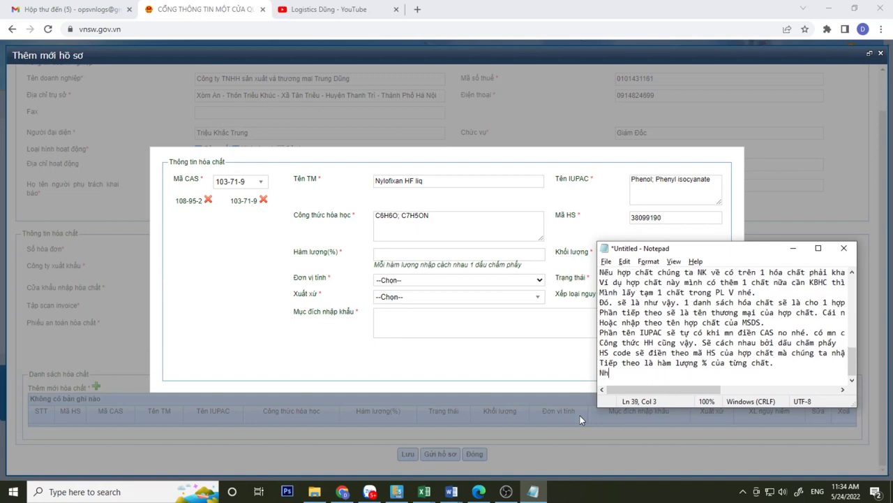
{"action": "type", "text": "ập theo % trong msds v"}
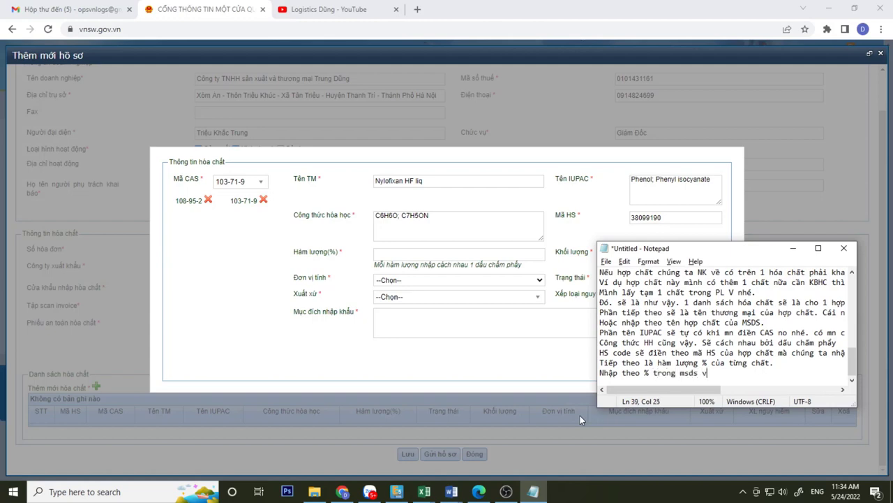
{"action": "type", "text": "à mỗi"}
{"action": "type", "text": " chất se cách nhau vơi"}
{"action": "key", "text": "BackSpace"}
{"action": "key", "text": "BackSpace"}
{"action": "key", "text": "BackSpace"}
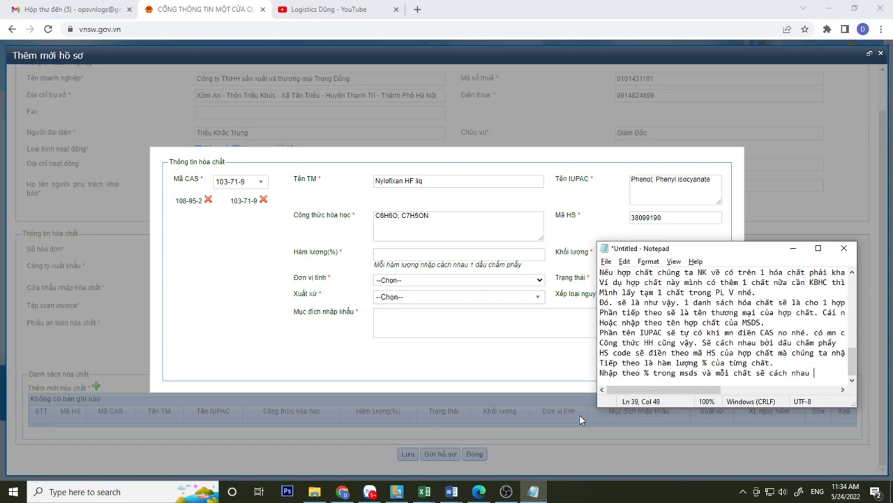
{"action": "type", "text": "bưới"}
{"action": "key", "text": "BackSpace"}
{"action": "key", "text": "BackSpace"}
{"action": "key", "text": "BackSpace"}
{"action": "key", "text": "BackSpace"}
{"action": "type", "text": "bởi dấu chấm phả"}
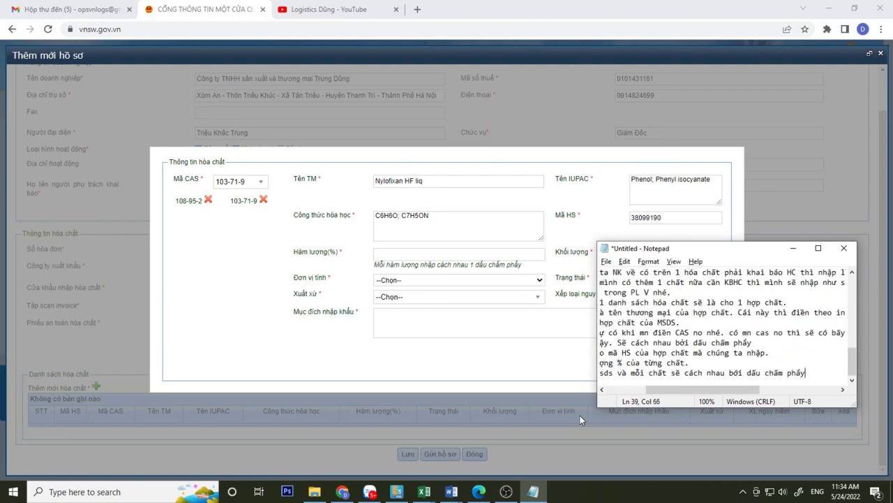
{"action": "key", "text": "Return"}
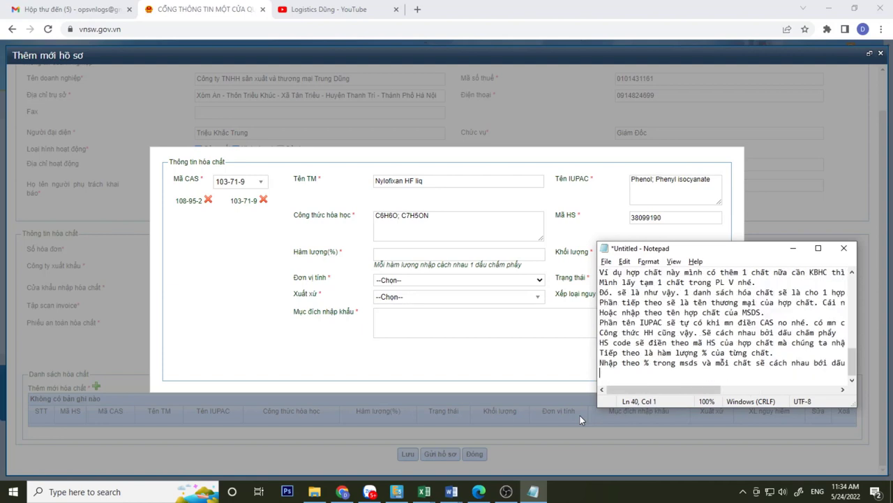
Set the chemical entry's Hàm lượng(%) to 0.4;0.5 for the two CAS numbers.
{"action": "left_click", "coordinate": [423, 253]}
{"action": "left_click", "coordinate": [440, 278]}
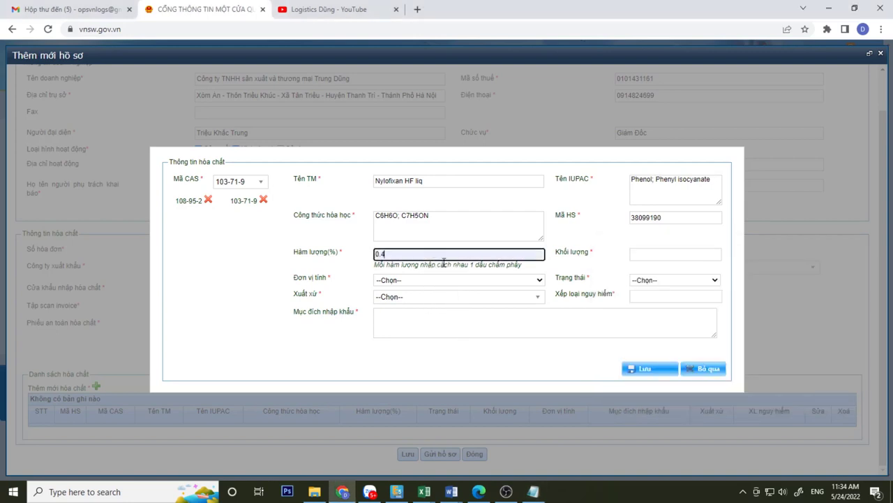
{"action": "key", "text": "alt+Tab"}
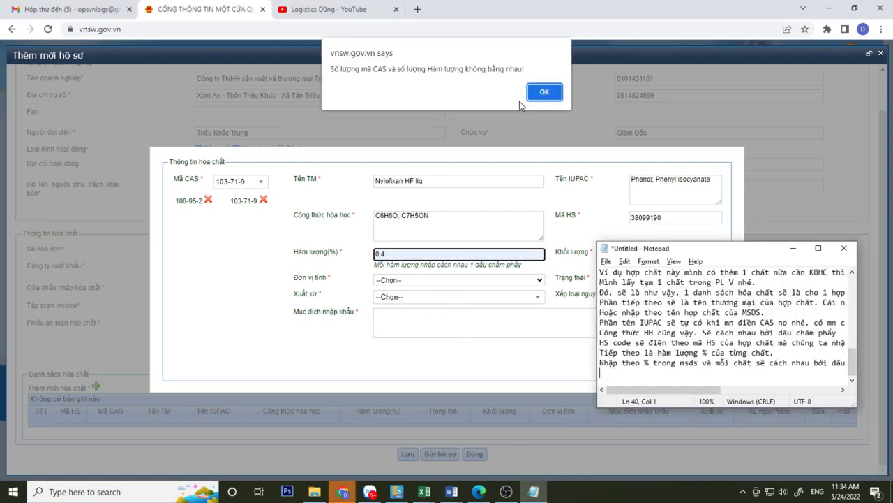
{"action": "left_click", "coordinate": [543, 93]}
{"action": "left_click", "coordinate": [544, 91]}
{"action": "left_click", "coordinate": [418, 253]}
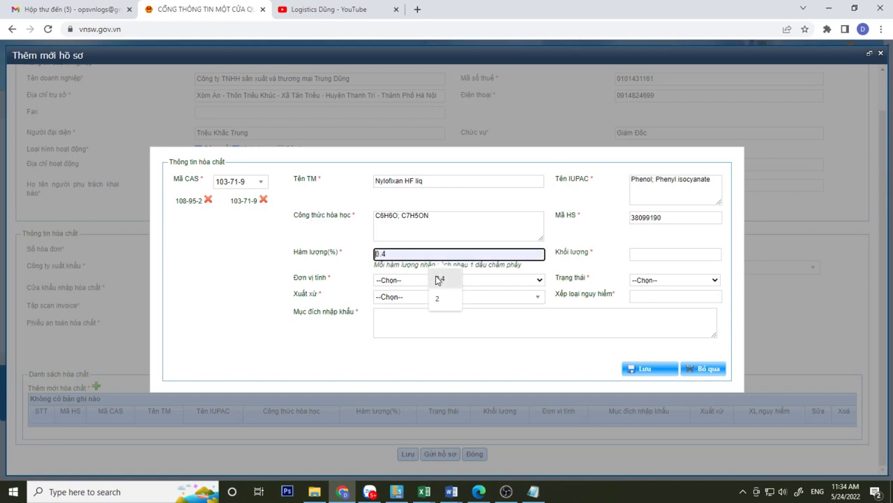
{"action": "left_click", "coordinate": [436, 278]}
{"action": "type", "text": ";0.5"}
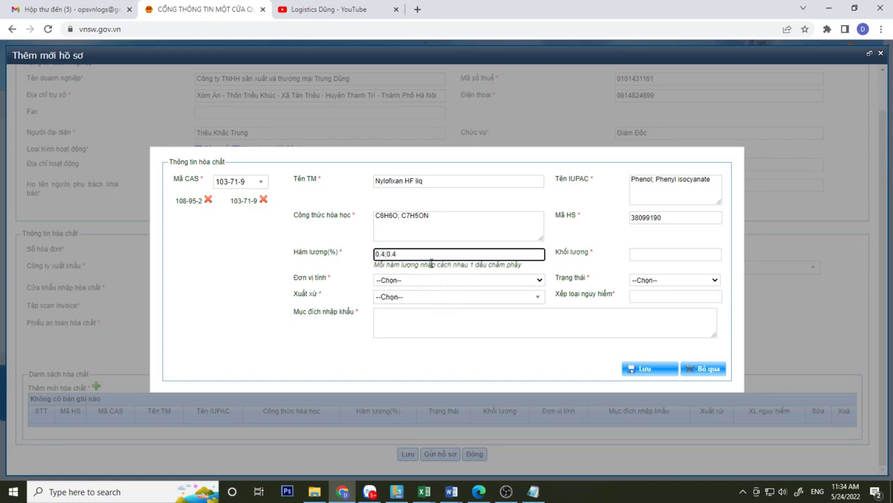
{"action": "left_click", "coordinate": [306, 272]}
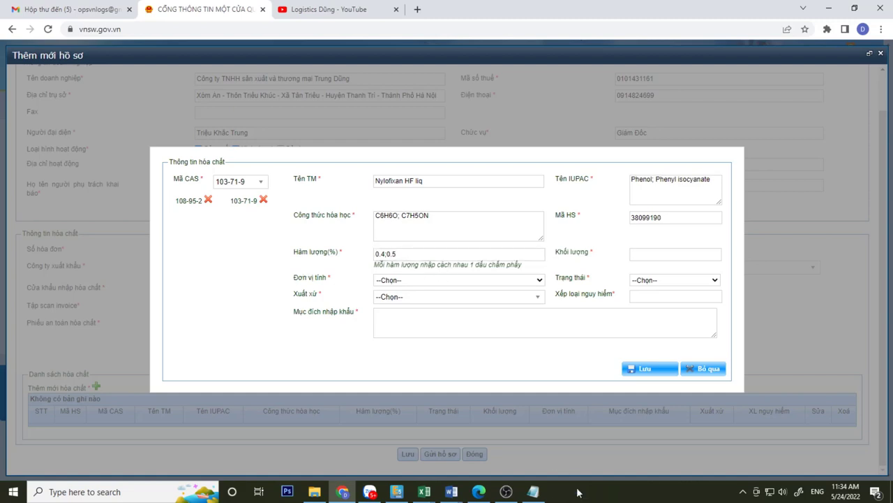
Add to Notepad: "VÍ DỤ mình đang để 2 cas no thì dĩ nhiên mình sẽ phải nhập 2 % của 2 chất như bảng mẫu.".
{"action": "left_click", "coordinate": [533, 491]}
{"action": "type", "text": "VCí d"}
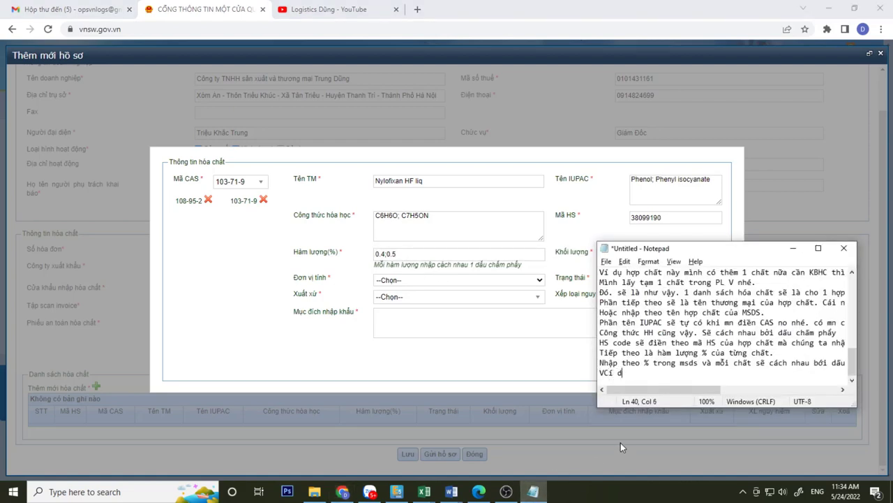
{"action": "key", "text": "BackSpace"}
{"action": "key", "text": "BackSpace"}
{"action": "type", "text": "Í DỤ mình đang đề"}
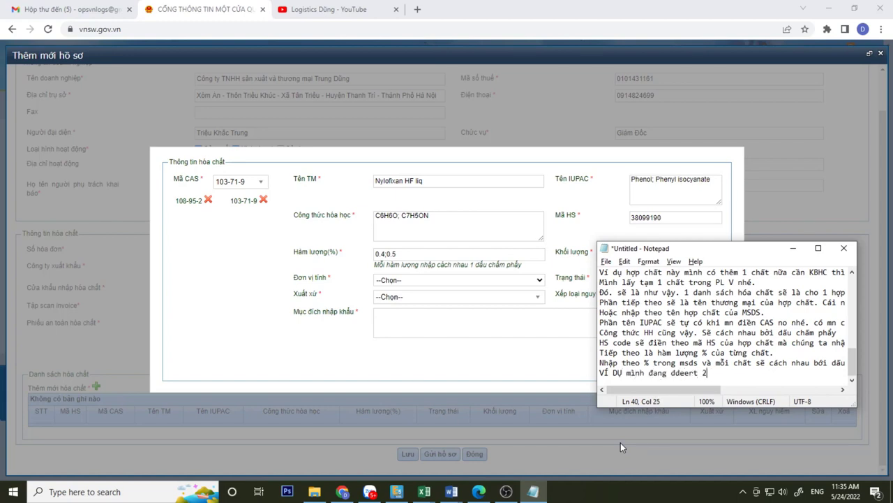
{"action": "key", "text": "BackSpace"}
{"action": "type", "text": "ể 2 cas no thì dĩ nhiên mình sẽ ph"}
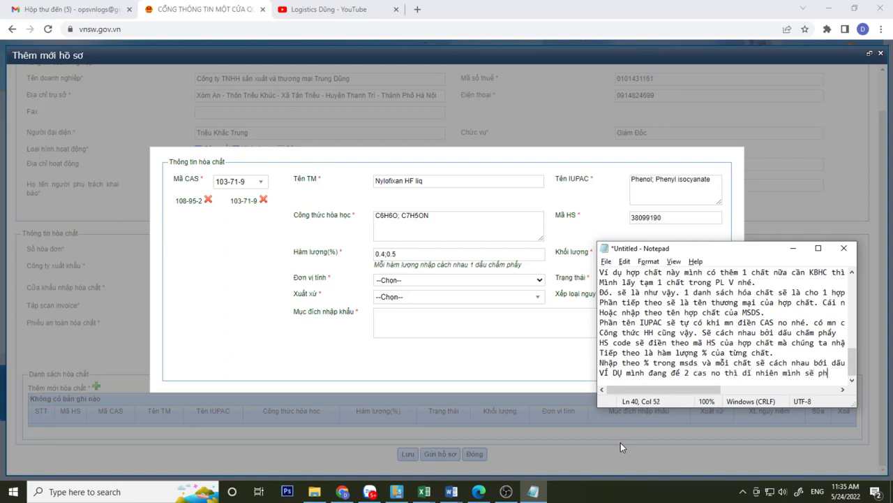
{"action": "type", "text": "ải nhập 2 "}
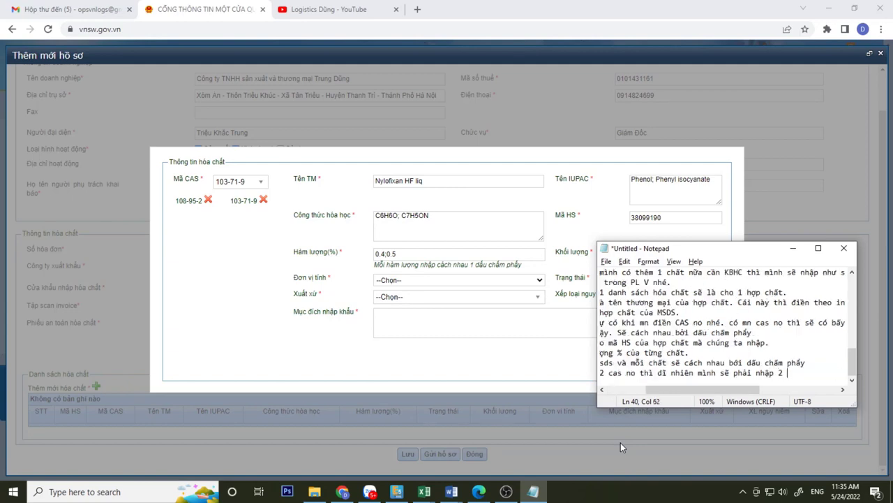
{"action": "type", "text": "% của 2 chất nh"}
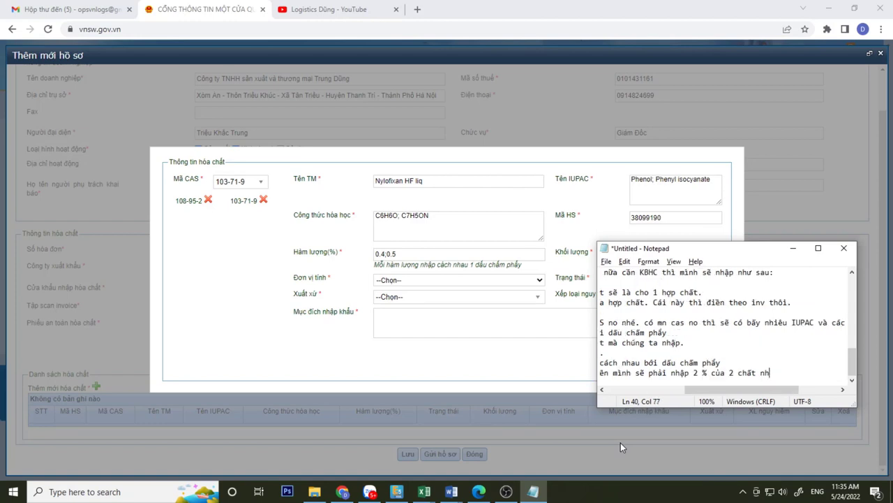
{"action": "type", "text": "ư bảng mẫu."}
{"action": "key", "text": "Return"}
Add the line "Còn thực tế của mình chỉ có nên mình sẽ sửa lại 1 nhé." to the Notepad notes.
{"action": "type", "text": "Còn"}
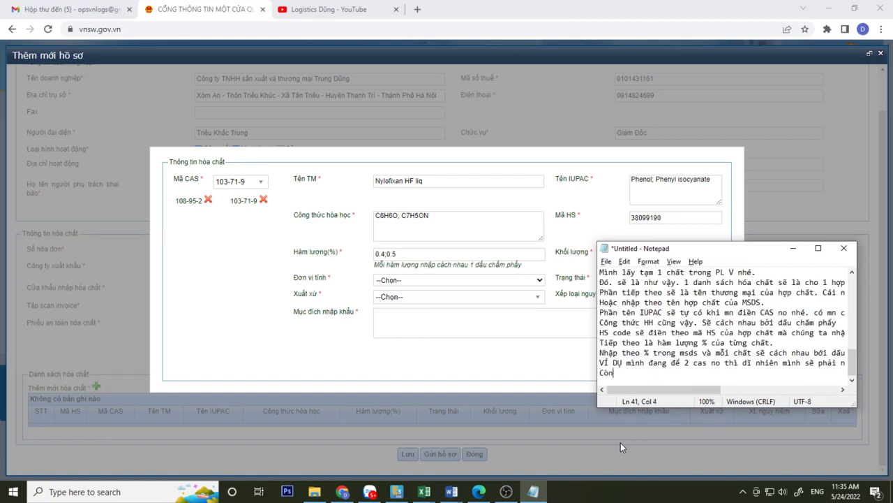
{"action": "type", "text": " thức tế của mình chỉ có n"}
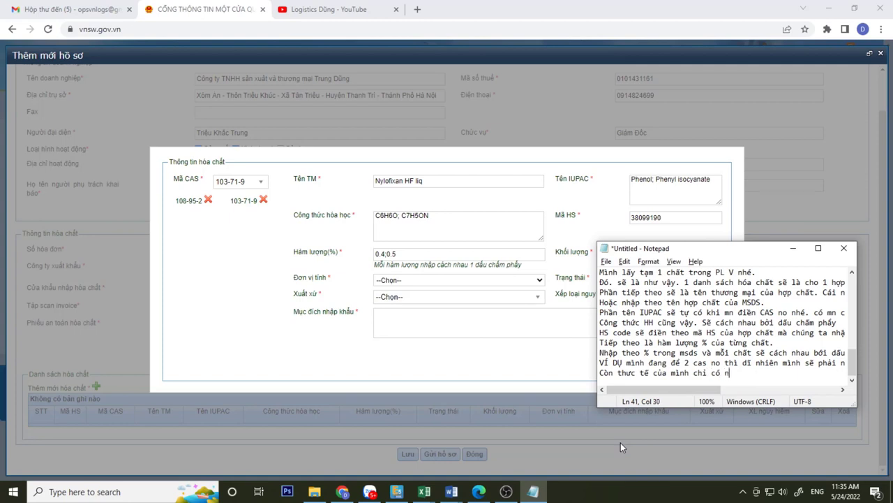
{"action": "type", "text": "ên mình sẽ sửa lại t hành 1"}
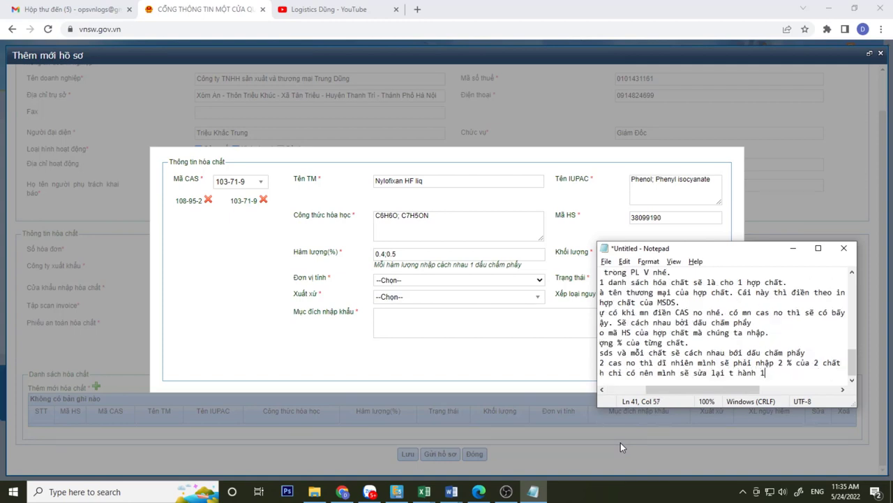
{"action": "key", "text": "BackSpace"}
{"action": "key", "text": "BackSpace"}
{"action": "key", "text": "BackSpace"}
{"action": "key", "text": "BackSpace"}
{"action": "key", "text": "BackSpace"}
{"action": "key", "text": "BackSpace"}
{"action": "key", "text": "BackSpace"}
{"action": "type", "text": "1 nhé/"}
{"action": "key", "text": "BackSpace"}
{"action": "type", "text": "."}
{"action": "key", "text": "Return"}
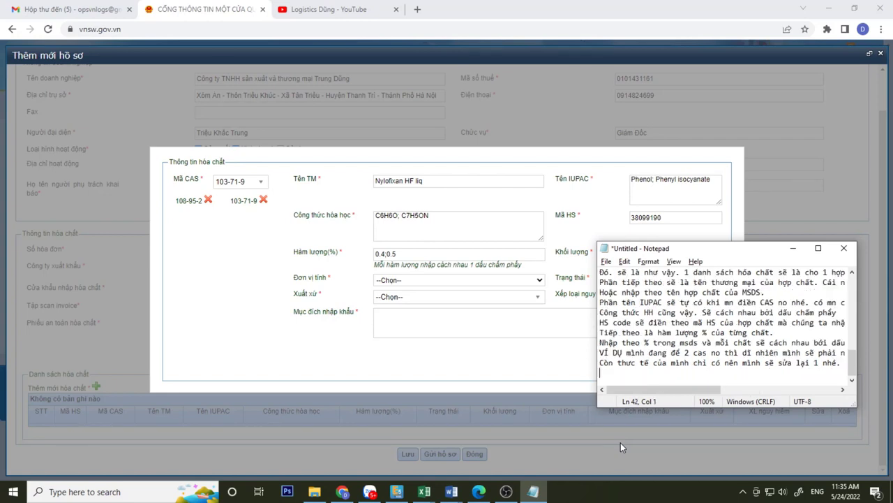
Remove CAS 103-71-9 from the chemical entry and reduce Hàm lượng(%) to 0.4.
{"action": "left_click", "coordinate": [248, 240]}
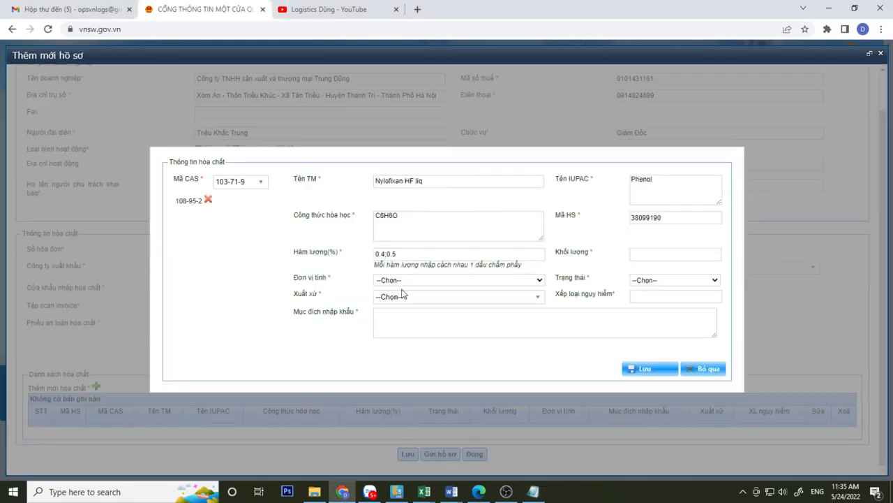
{"action": "left_click", "coordinate": [419, 252]}
{"action": "key", "text": "BackSpace"}
{"action": "key", "text": "BackSpace"}
{"action": "key", "text": "BackSpace"}
{"action": "key", "text": "BackSpace"}
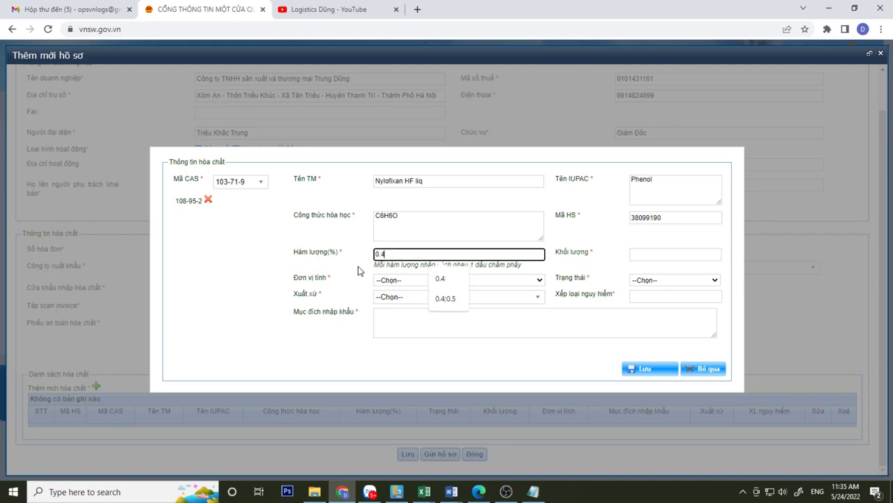
{"action": "left_click", "coordinate": [210, 257]}
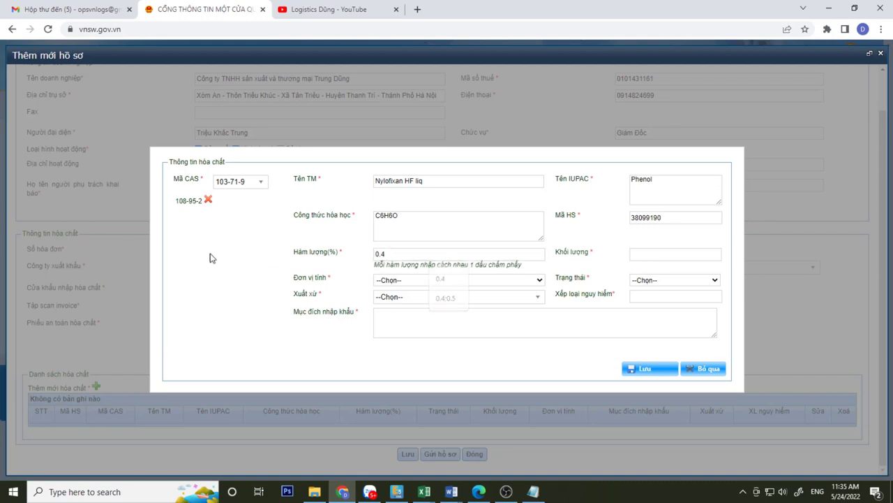
Add the line "% này lấy trong msds thôi. thường mình sẽ lấy % lớn nhất" to the Notepad notes.
{"action": "left_click", "coordinate": [533, 491]}
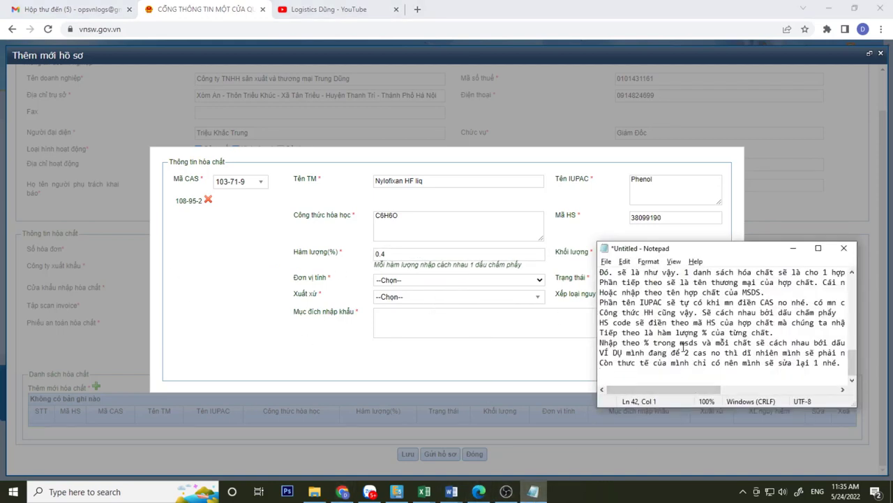
{"action": "left_click_drag", "start_coordinate": [693, 343], "coordinate": [623, 353]}
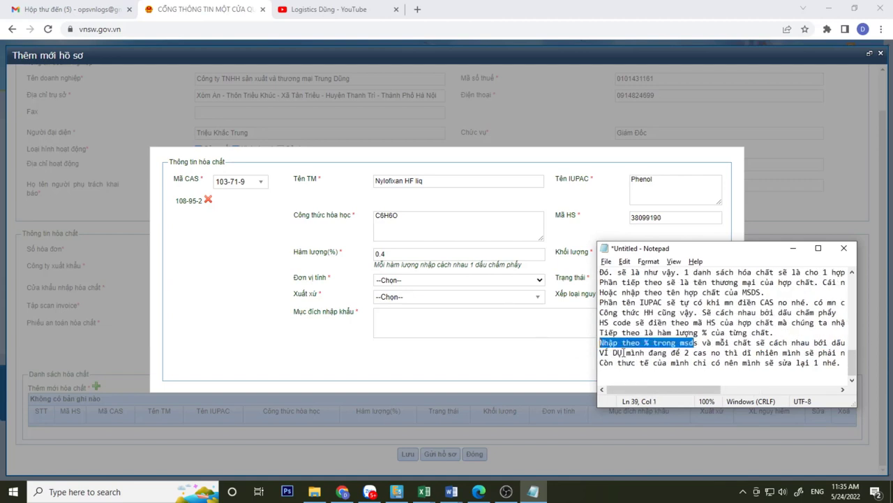
{"action": "left_click", "coordinate": [649, 370]}
{"action": "type", "text": "% na"}
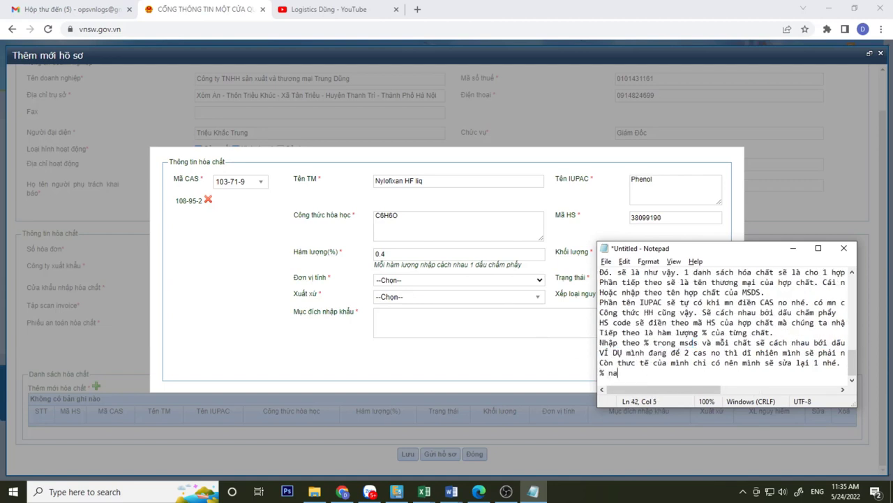
{"action": "type", "text": "y lấy trong msds thôi. thường mi"}
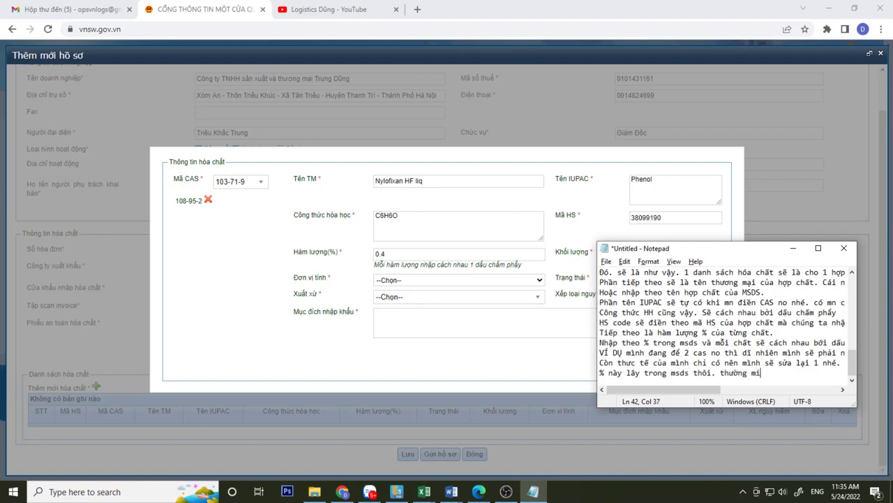
{"action": "type", "text": "nh sẽ la"}
{"action": "type", "text": "y % ;1"}
{"action": "key", "text": "BackSpace"}
{"action": "key", "text": "BackSpace"}
{"action": "key", "text": "BackSpace"}
{"action": "type", "text": "1"}
{"action": "type", "text": "t"}
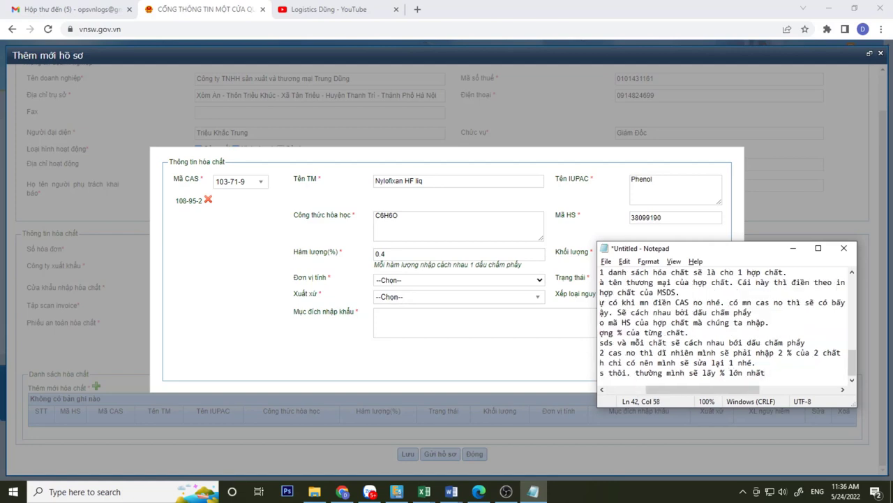
Switch to the Nylofixan HF liq safety data sheet in Edge and find Phenol's concentration in Section 3.
{"action": "left_click", "coordinate": [478, 491]}
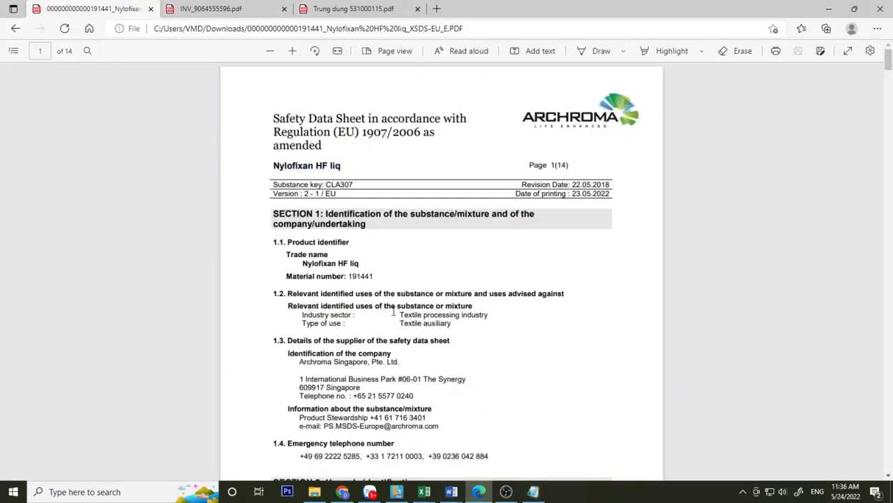
{"action": "scroll", "coordinate": [391, 340], "scroll_direction": "down", "scroll_amount": 3}
{"action": "scroll", "coordinate": [390, 339], "scroll_direction": "down", "scroll_amount": 7}
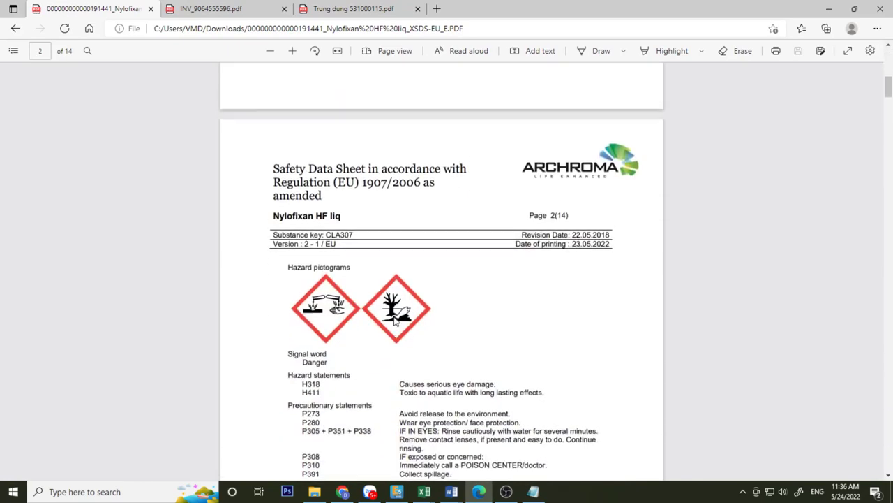
{"action": "scroll", "coordinate": [394, 320], "scroll_direction": "down", "scroll_amount": 5}
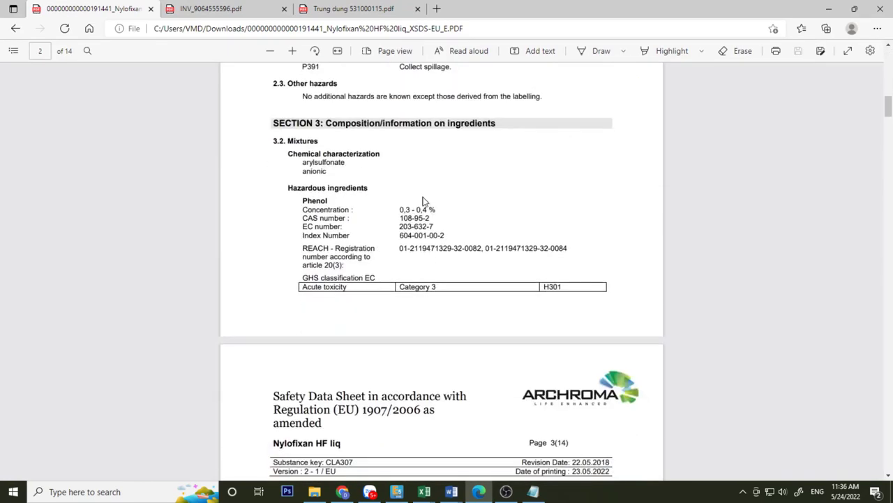
Select Phenol's Concentration line in the safety data sheet, and return to the Khối lượng field of the chemical entry in Chrome.
{"action": "left_click_drag", "start_coordinate": [304, 210], "coordinate": [442, 211]}
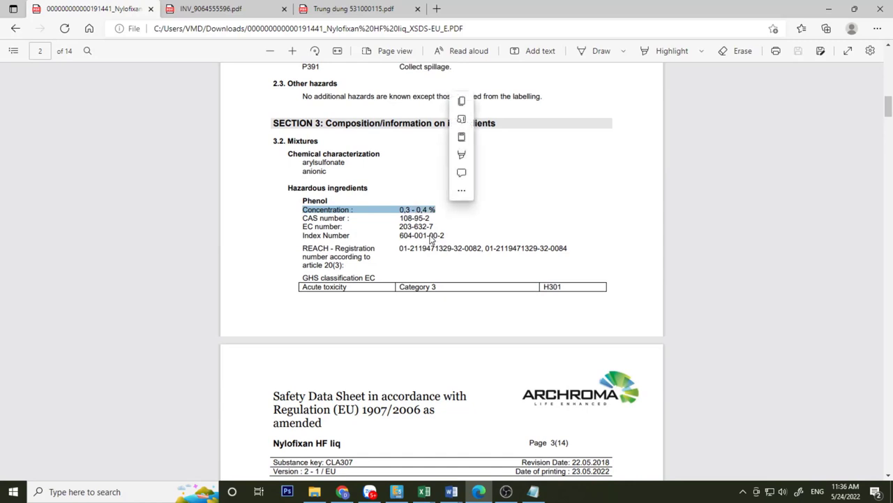
{"action": "left_click", "coordinate": [342, 491]}
{"action": "left_click", "coordinate": [636, 255]}
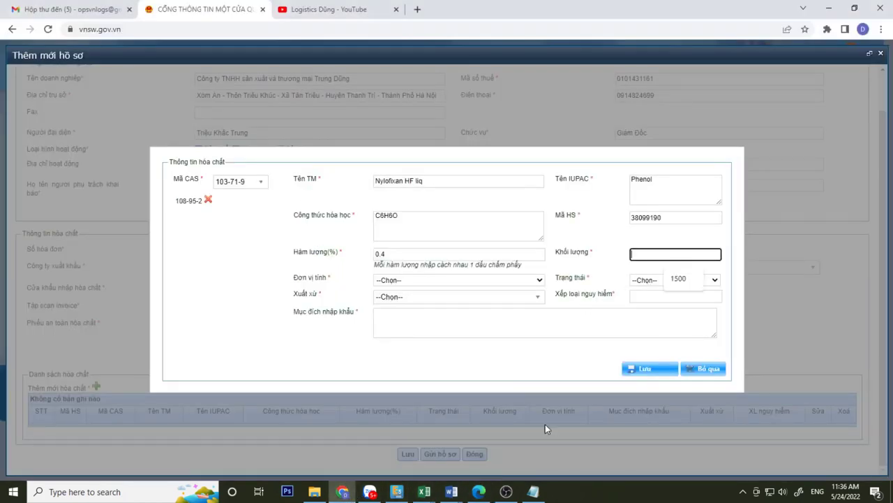
Add the line "Tiếp là khối lượng của hợp chất chúng ta NK. Nhập theo inv pkl thôi ạ," to the Notepad notes.
{"action": "left_click", "coordinate": [533, 492]}
{"action": "key", "text": "Return"}
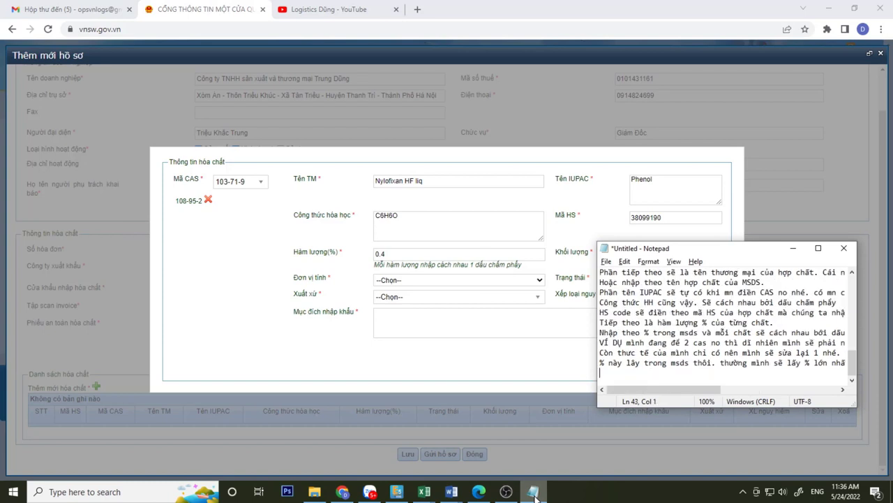
{"action": "type", "text": "Tieeso 1"}
{"action": "type", "text": "p là khối lượng"}
{"action": "type", "text": " của"}
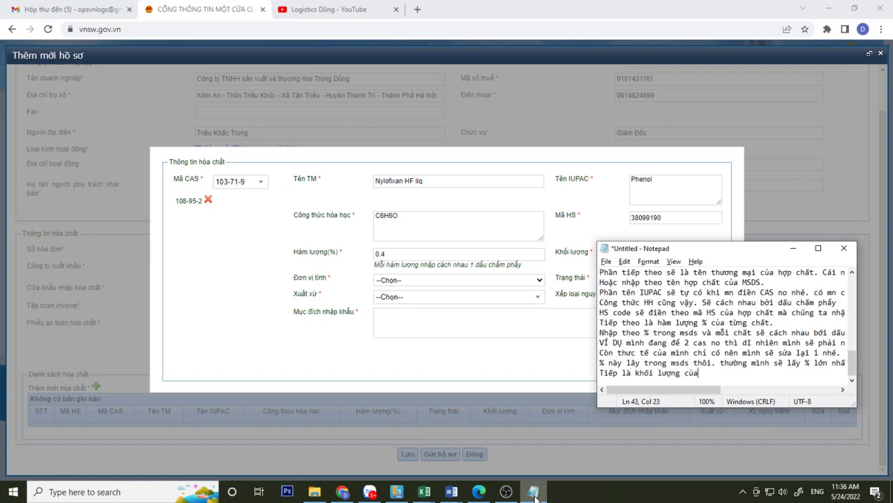
{"action": "type", "text": " từng"}
{"action": "key", "text": "BackSpace"}
{"action": "key", "text": "BackSpace"}
{"action": "key", "text": "BackSpace"}
{"action": "type", "text": "hợp chất chúng ta NK. Nh"}
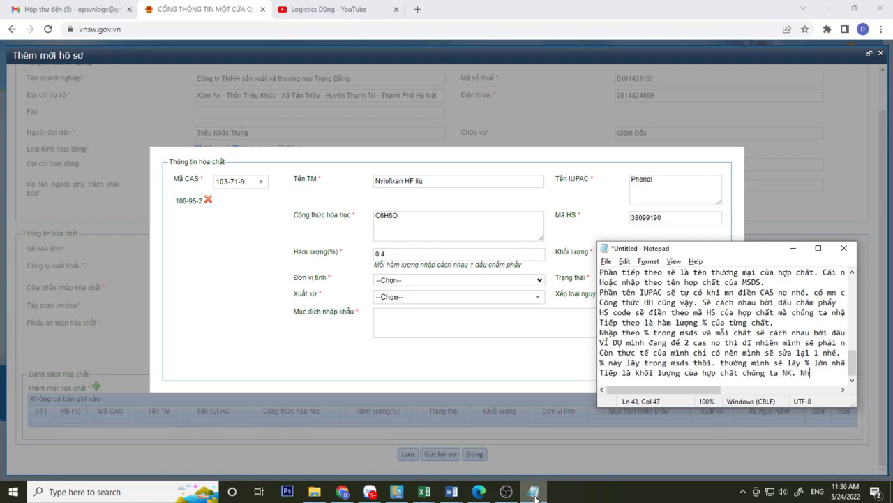
{"action": "type", "text": "ập theo inv pkl tho"}
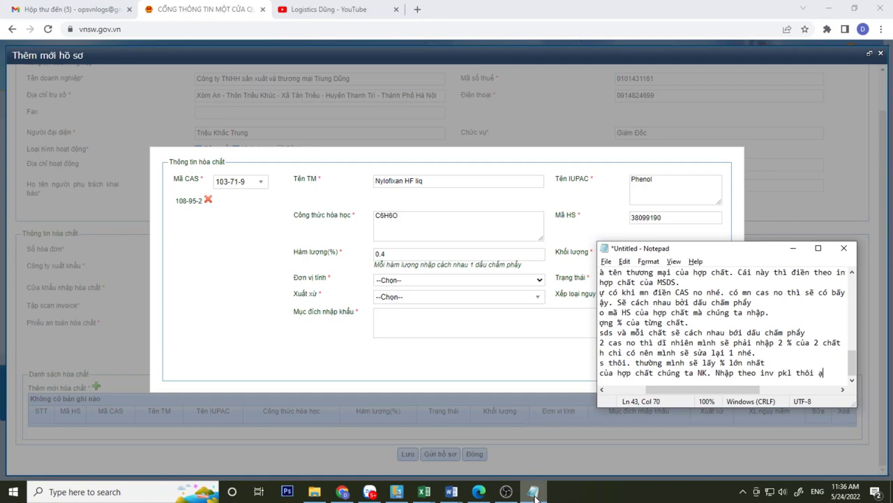
{"action": "type", "text": "i ạ,"}
{"action": "key", "text": "Return"}
Switch to the commercial invoice INV_9064555596.pdf in Edge and find the description and quantity of the Nylofixan item.
{"action": "left_click", "coordinate": [479, 491]}
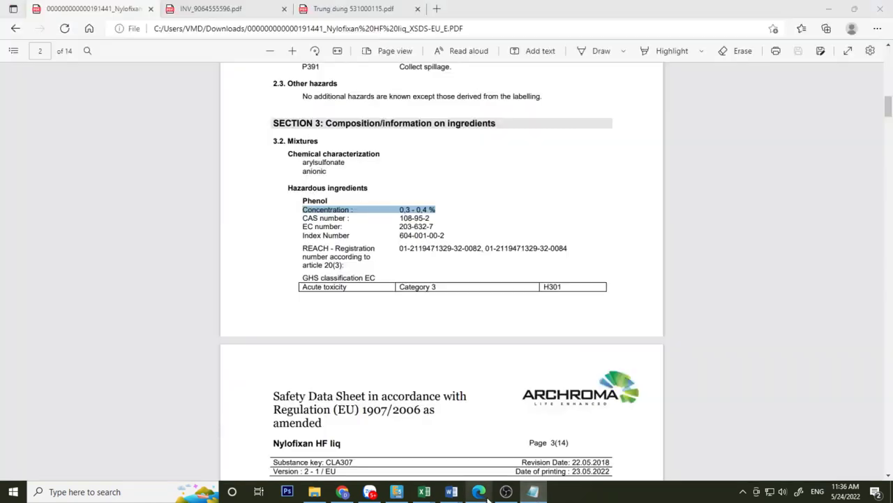
{"action": "left_click", "coordinate": [197, 8]}
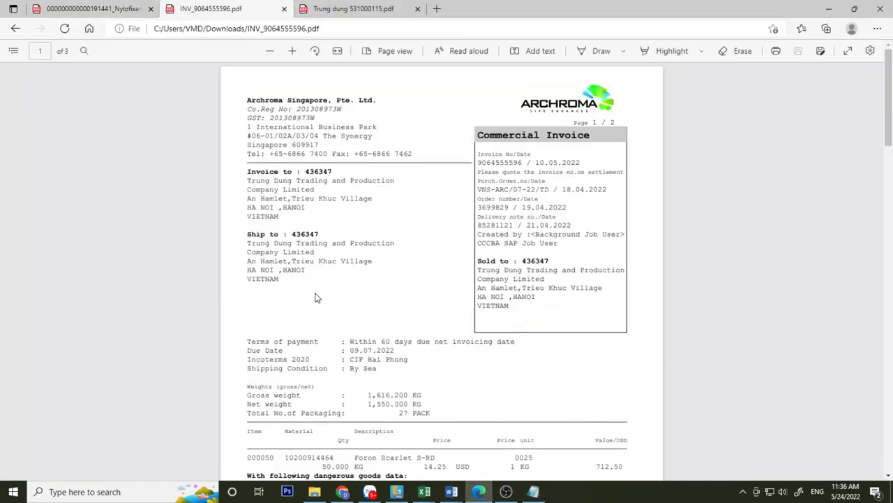
{"action": "scroll", "coordinate": [318, 299], "scroll_direction": "down", "scroll_amount": 5}
{"action": "scroll", "coordinate": [328, 303], "scroll_direction": "down", "scroll_amount": 5}
{"action": "scroll", "coordinate": [328, 303], "scroll_direction": "up", "scroll_amount": 3}
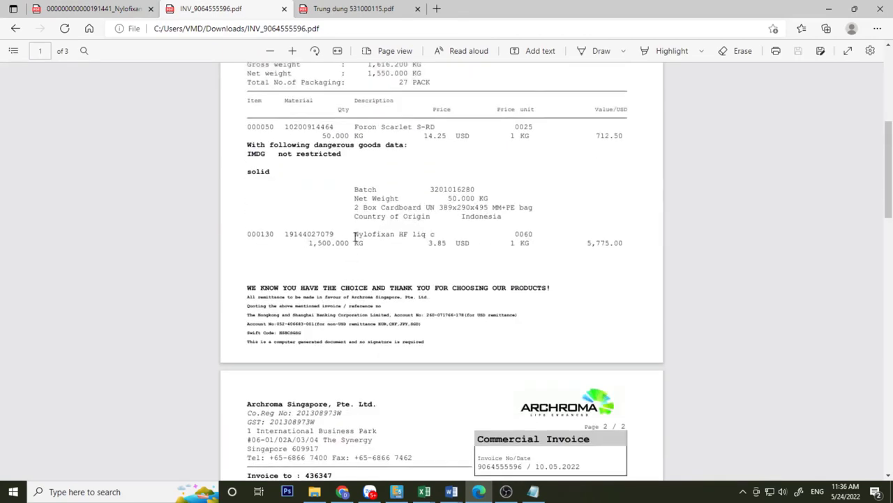
{"action": "left_click_drag", "start_coordinate": [355, 236], "coordinate": [439, 236]}
{"action": "left_click", "coordinate": [366, 257]}
{"action": "left_click_drag", "start_coordinate": [310, 244], "coordinate": [365, 243]}
{"action": "left_click", "coordinate": [375, 170]}
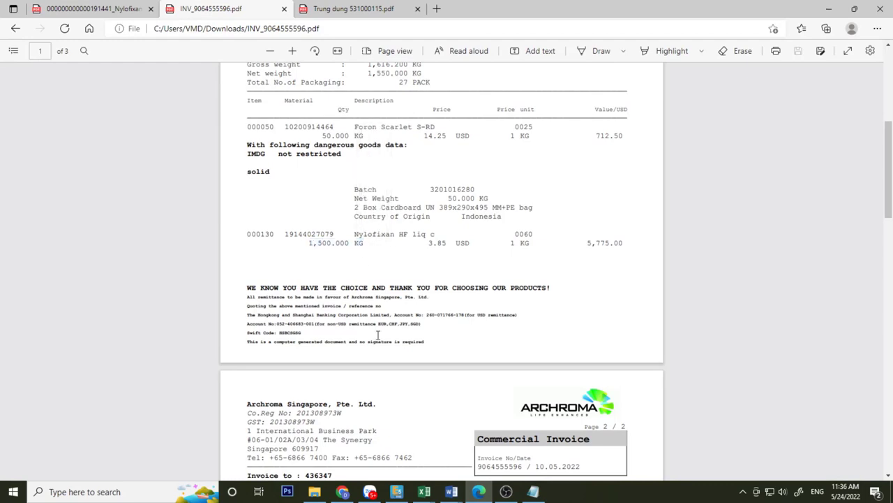
Compare the trade name in the safety data sheet with the Nylofixan item's name, goods data and net weight on the invoice.
{"action": "left_click", "coordinate": [351, 494]}
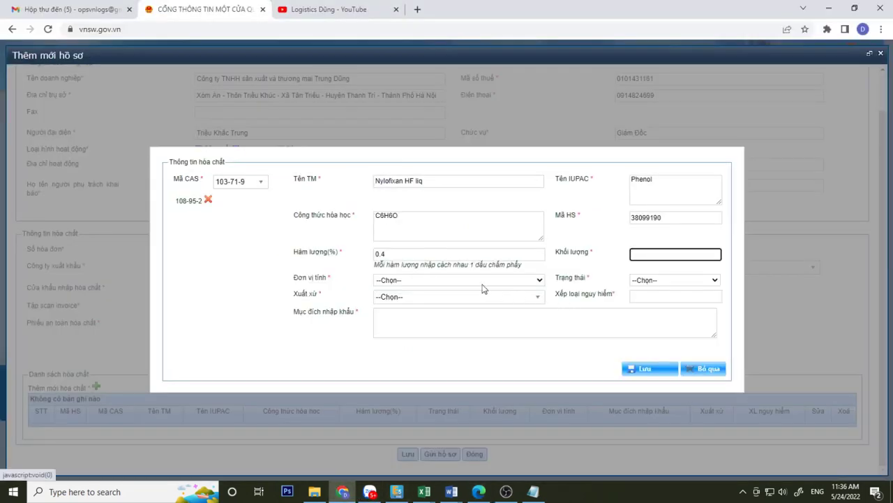
{"action": "left_click", "coordinate": [479, 491]}
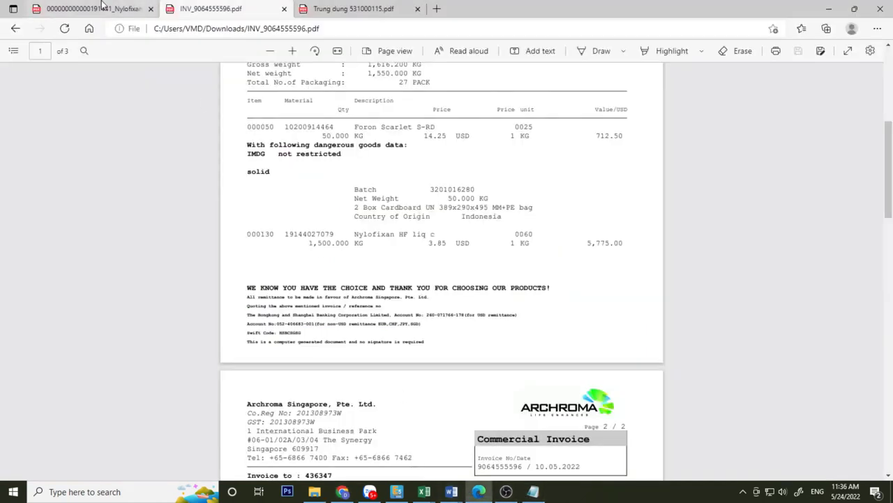
{"action": "left_click", "coordinate": [101, 8]}
{"action": "scroll", "coordinate": [291, 257], "scroll_direction": "up", "scroll_amount": 6}
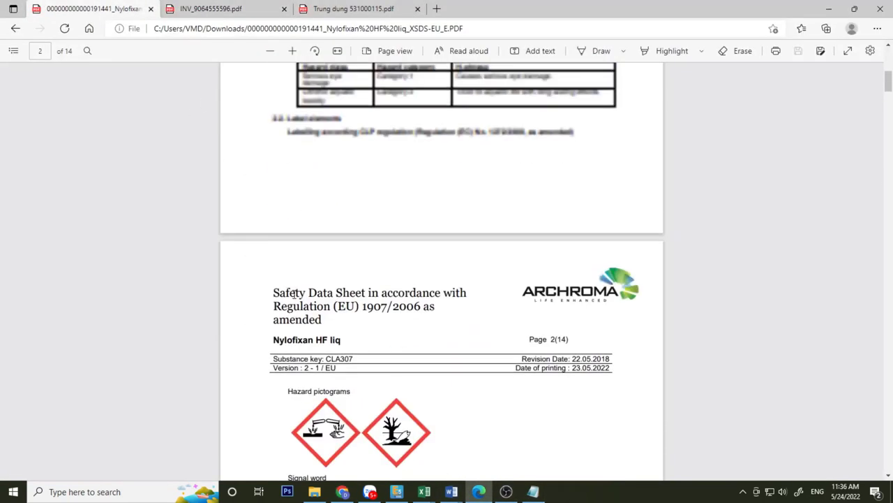
{"action": "scroll", "coordinate": [293, 293], "scroll_direction": "up", "scroll_amount": 8}
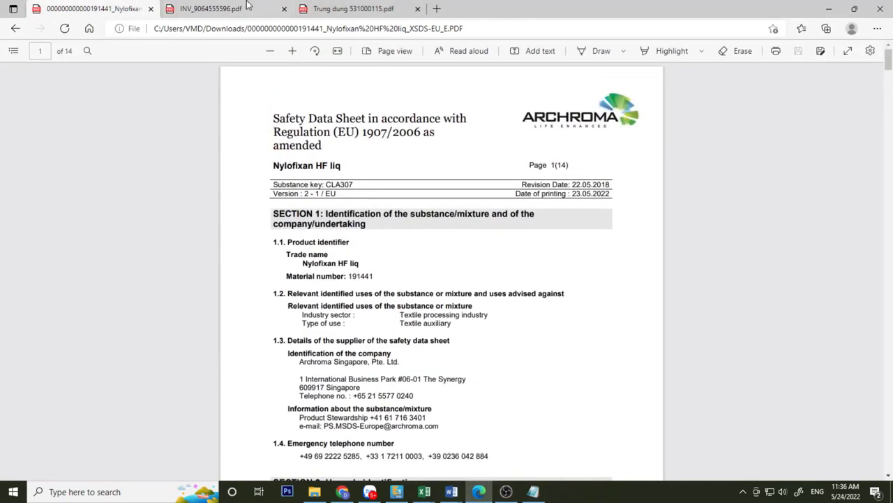
{"action": "key", "text": "ctrl+Tab"}
{"action": "scroll", "coordinate": [361, 269], "scroll_direction": "up", "scroll_amount": 4}
{"action": "scroll", "coordinate": [361, 269], "scroll_direction": "down", "scroll_amount": 5}
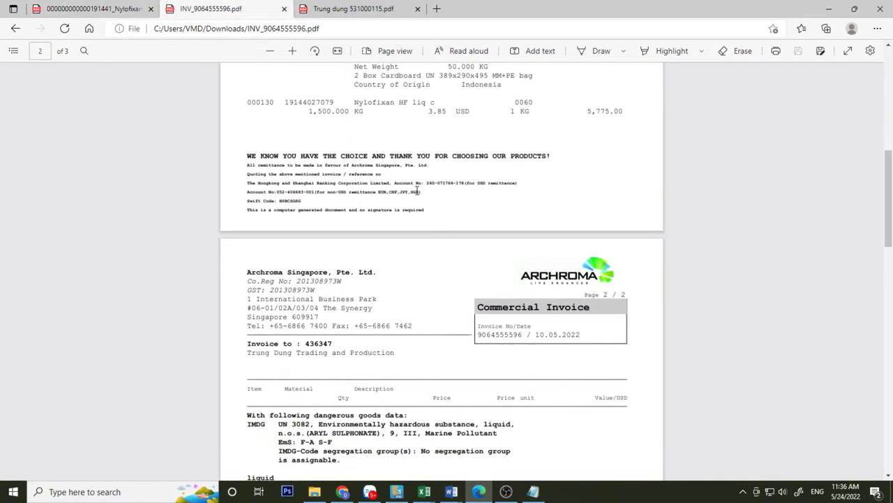
{"action": "scroll", "coordinate": [426, 252], "scroll_direction": "down", "scroll_amount": 4}
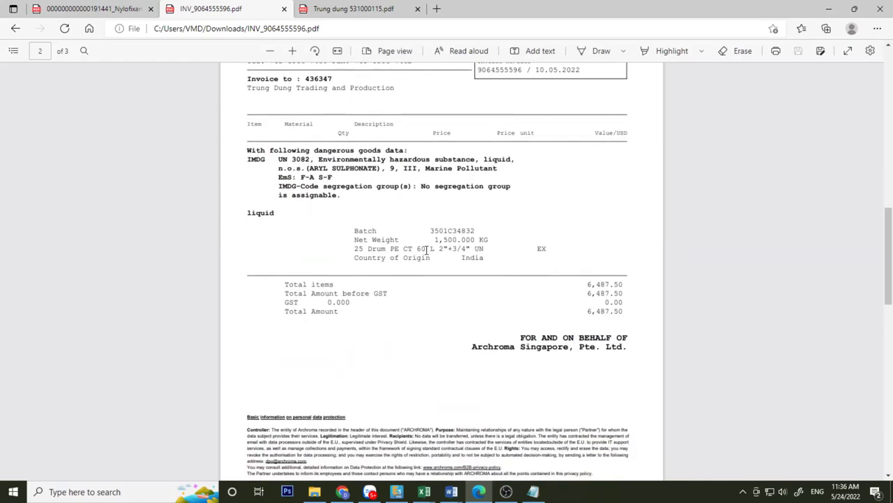
{"action": "scroll", "coordinate": [402, 239], "scroll_direction": "up", "scroll_amount": 1}
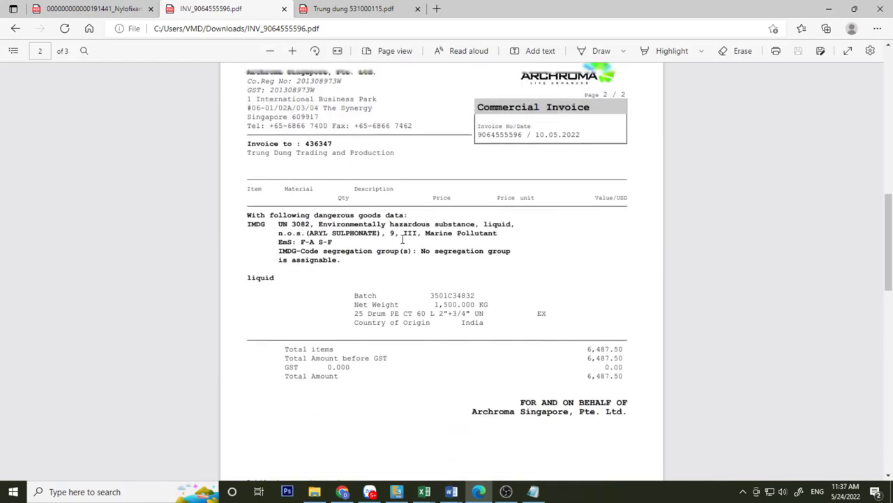
{"action": "scroll", "coordinate": [420, 344], "scroll_direction": "down", "scroll_amount": 2}
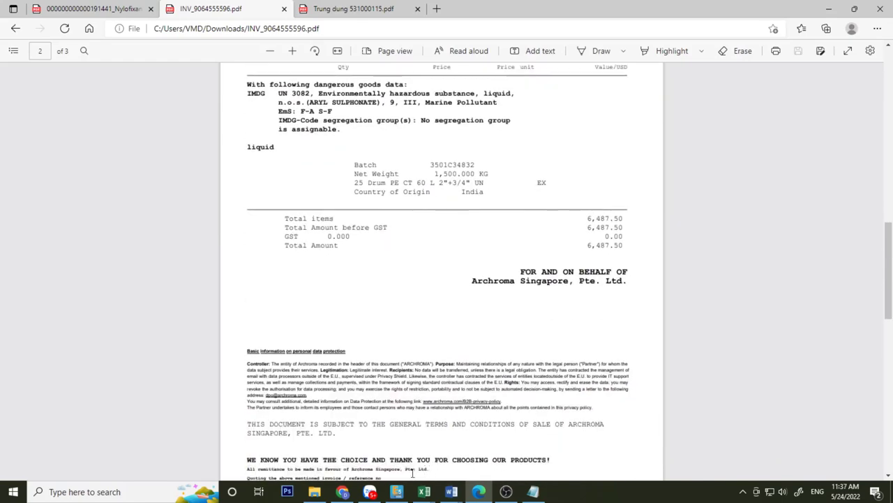
Return to the chemical entry in Chrome and extend Tên TM to "Nylofixan HF liq c".
{"action": "left_click", "coordinate": [343, 492]}
{"action": "left_click", "coordinate": [474, 181]}
{"action": "type", "text": "c"}
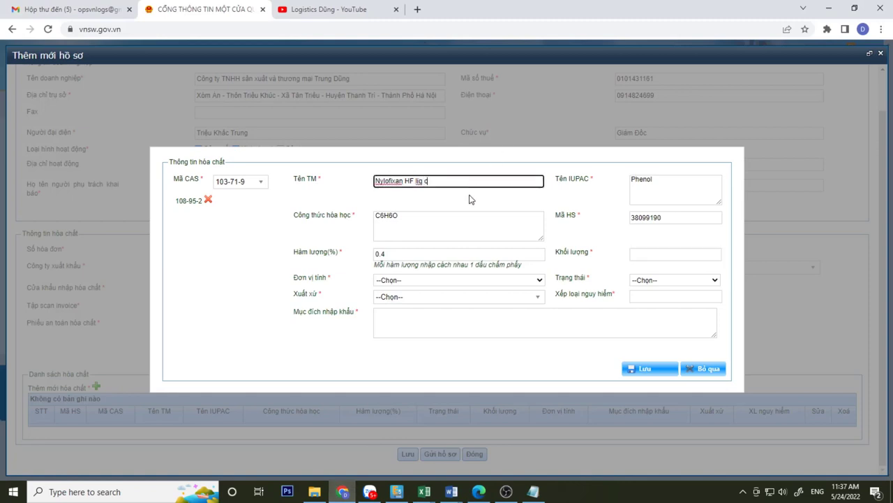
Set Khối lượng to 1500, Đơn vị tính to Kg and Trạng thái to Lỏng for the chemical.
{"action": "left_click", "coordinate": [639, 254]}
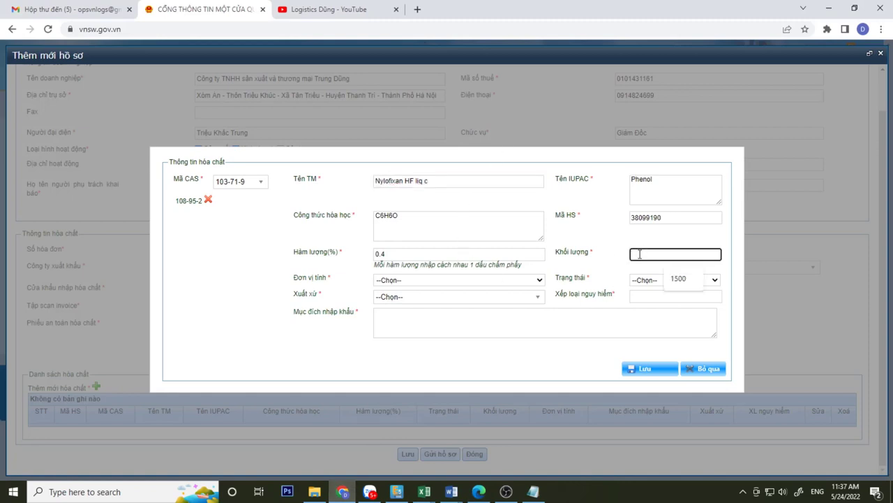
{"action": "type", "text": "1500"}
{"action": "left_click", "coordinate": [435, 281]}
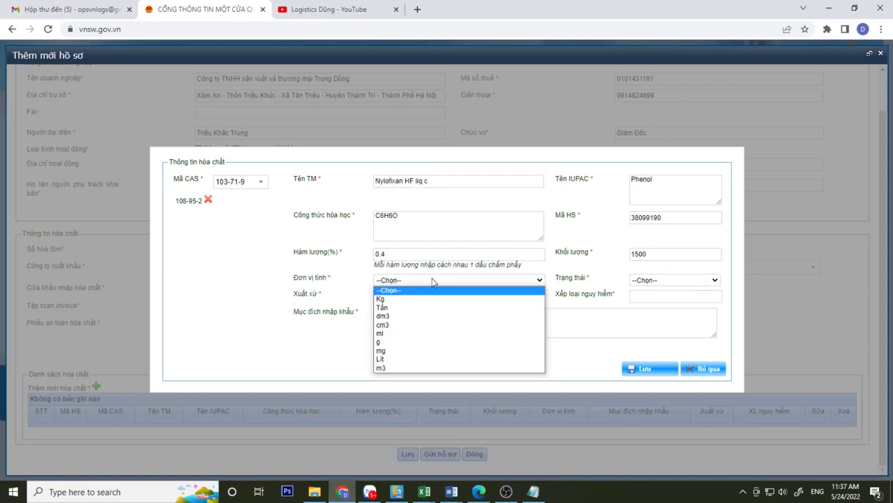
{"action": "left_click", "coordinate": [396, 299]}
{"action": "left_click", "coordinate": [641, 282]}
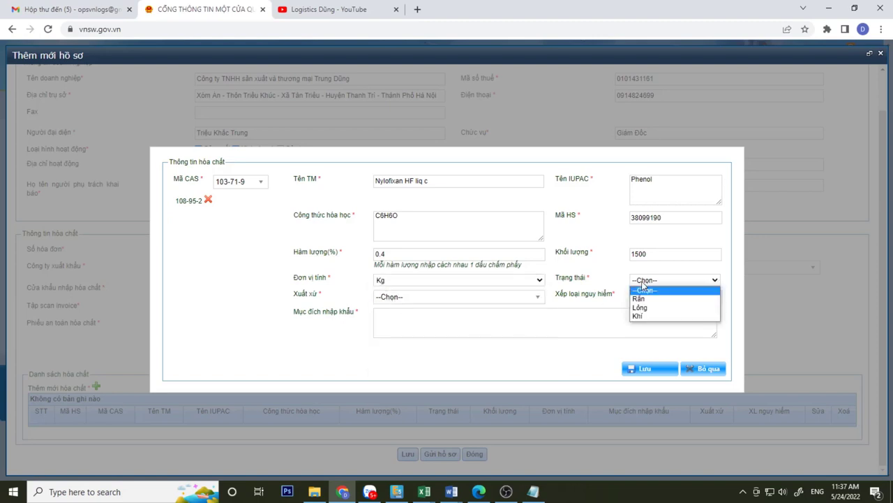
{"action": "left_click", "coordinate": [639, 307]}
Add "đơn vị tính và trạng thái thì đơn vị theo inv còn trạng thái sẽ theo thực tế hàng" to the Notepad notes.
{"action": "left_click", "coordinate": [533, 491]}
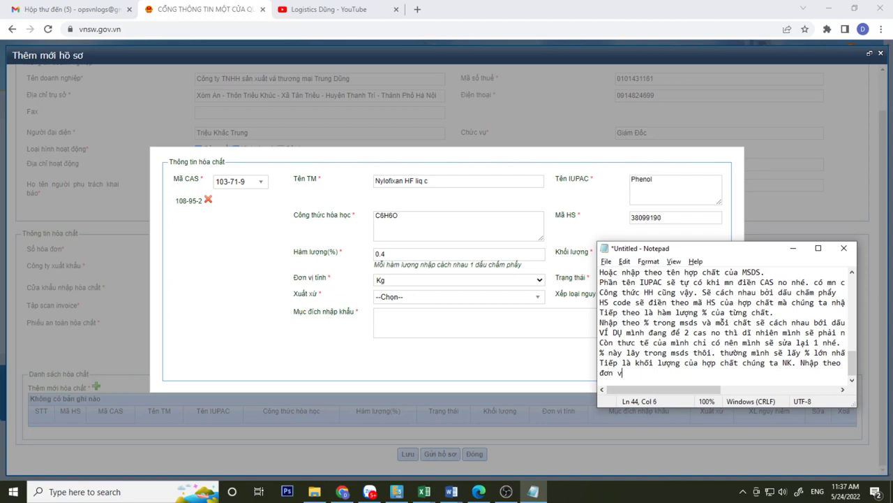
{"action": "type", "text": "tính"}
{"action": "key", "text": "BackSpace"}
{"action": "key", "text": "BackSpace"}
{"action": "key", "text": "BackSpace"}
{"action": "type", "text": "tính và trạng th"}
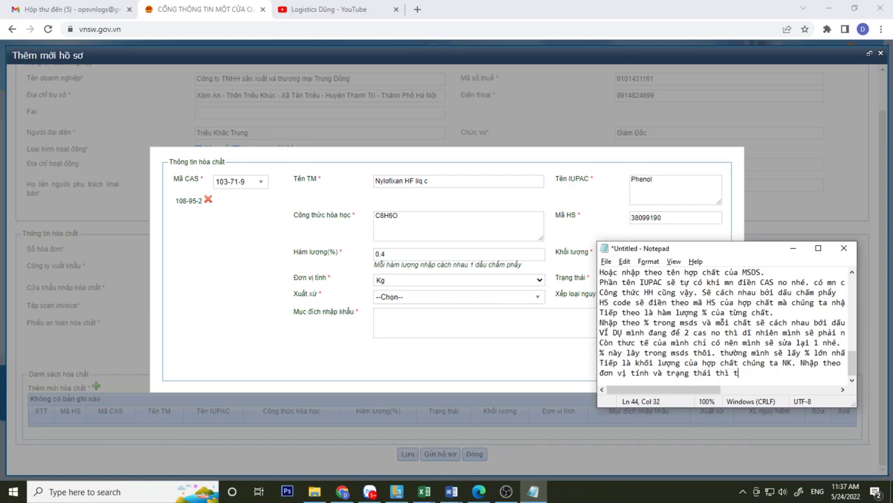
{"action": "type", "text": "ái thì đơn bị th"}
{"action": "type", "text": "theo "}
{"action": "type", "text": "inv còn trạng thá"}
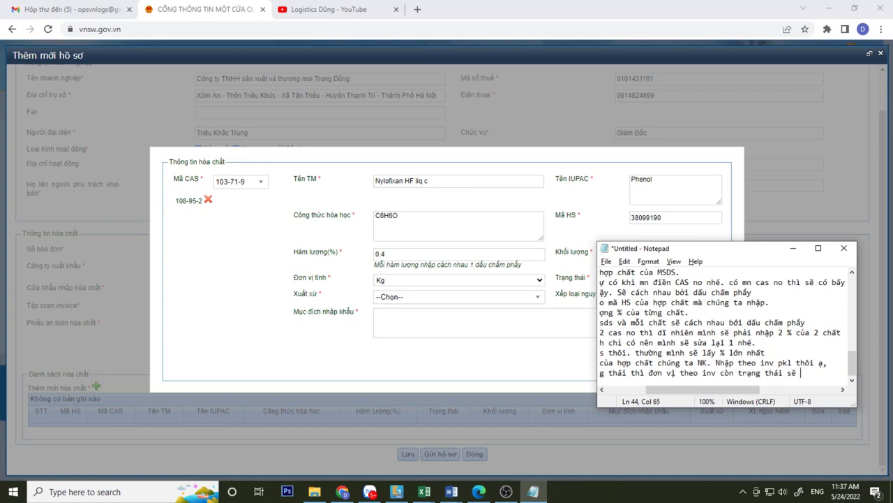
{"action": "type", "text": "c tế hàng"}
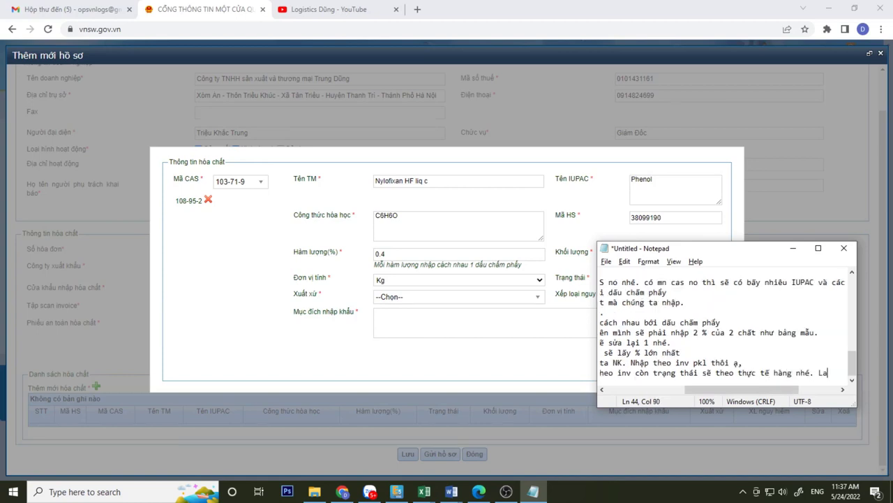
Complete the Notepad line with "nhé. Là lỏng hay rắn thì MSDS cũng có hoặc thực tế ntn thì chúng ta nhập như thế".
{"action": "type", "text": " nhé. Là lòng hay rắn thì"}
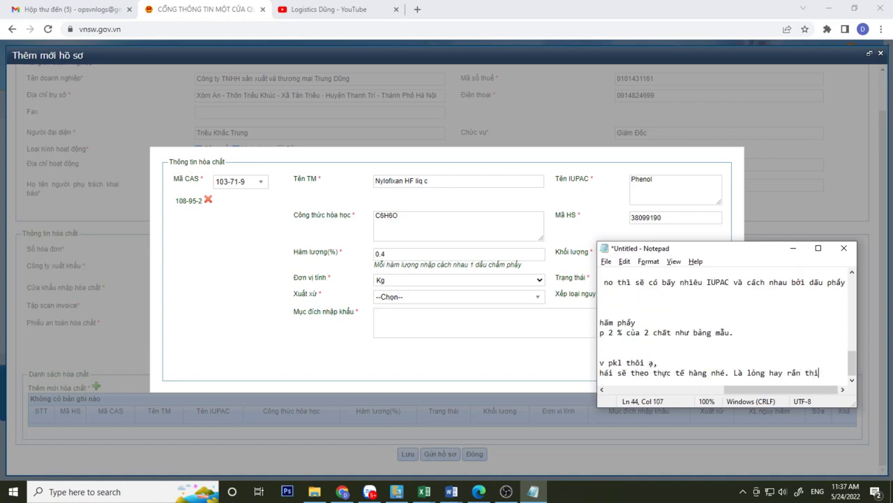
{"action": "type", "text": " MSDS cũng có hoạ"}
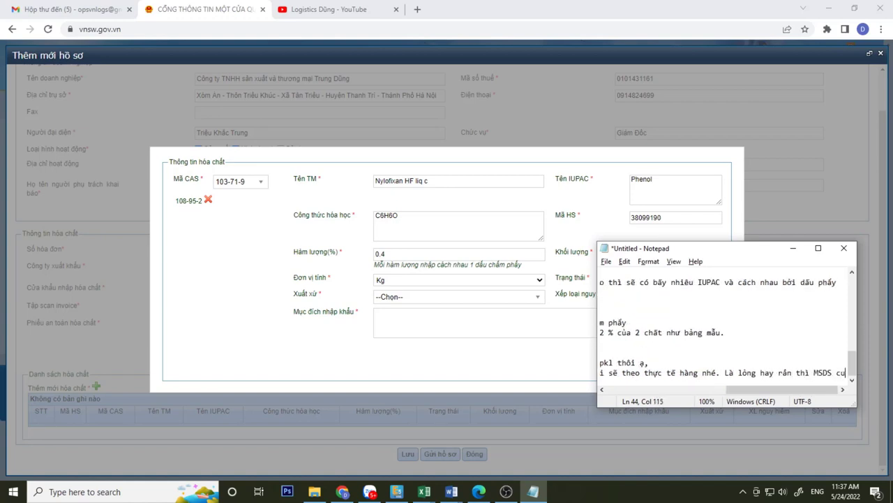
{"action": "type", "text": "c thực tế ntn cũn"}
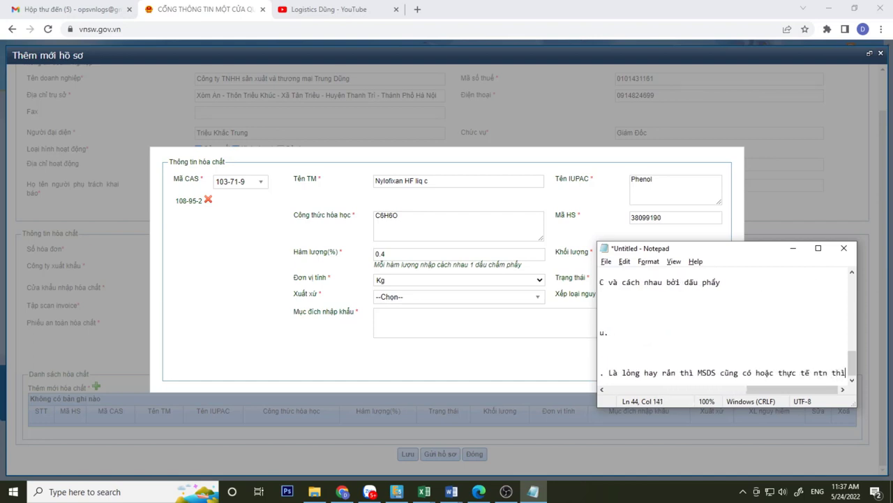
{"action": "type", "text": " chúng ta nhập như thế"}
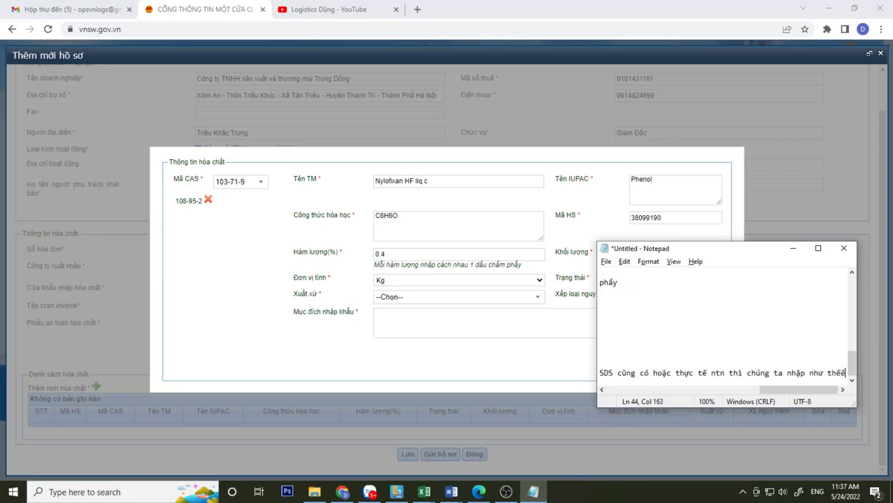
{"action": "key", "text": "Return"}
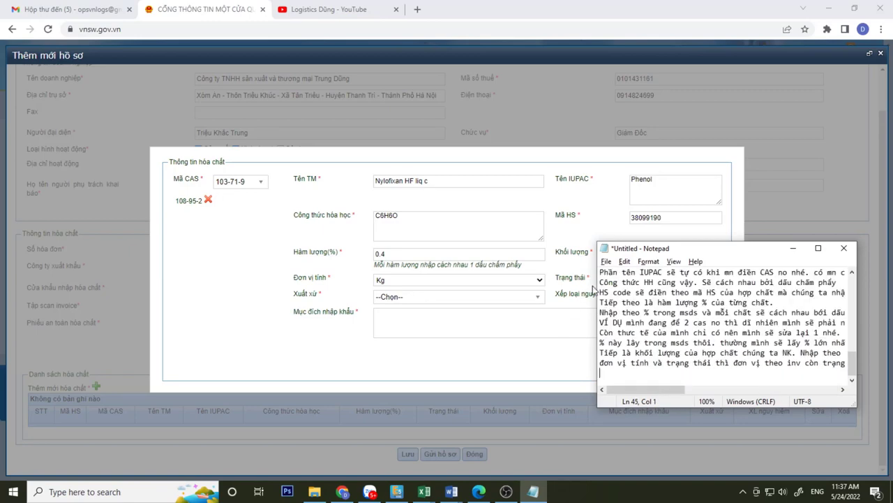
Move the Notepad window clear of the chemical form and highlight the "25 Drum PE CT" packaging text in the invoice PDF in Edge.
{"action": "left_click_drag", "start_coordinate": [698, 253], "coordinate": [638, 72]}
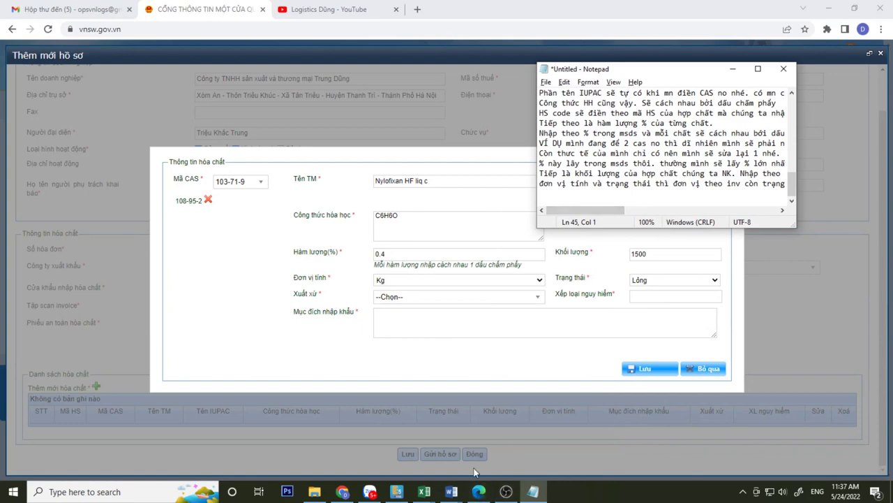
{"action": "left_click", "coordinate": [479, 491]}
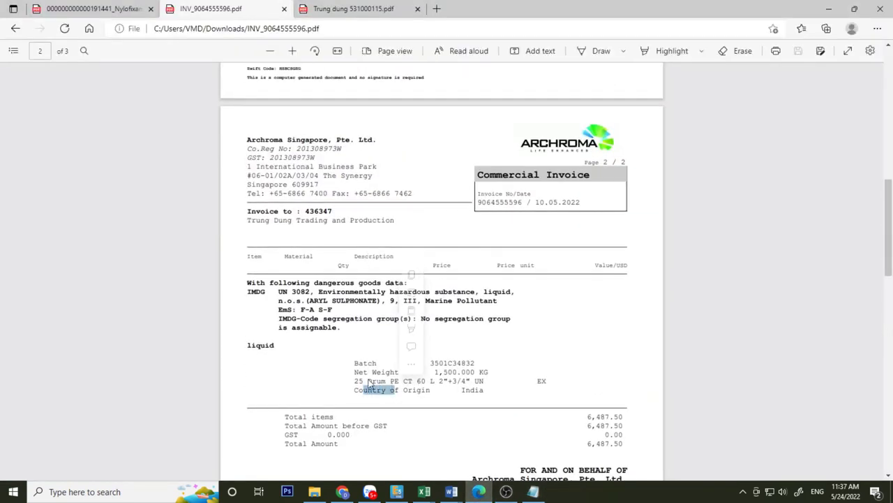
{"action": "scroll", "coordinate": [363, 370], "scroll_direction": "up", "scroll_amount": 5}
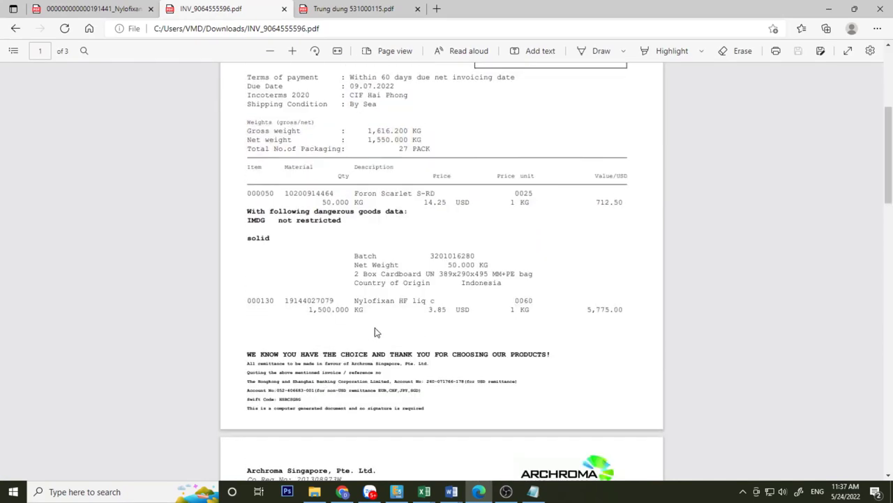
{"action": "scroll", "coordinate": [400, 349], "scroll_direction": "down", "scroll_amount": 4}
{"action": "scroll", "coordinate": [391, 370], "scroll_direction": "down", "scroll_amount": 5}
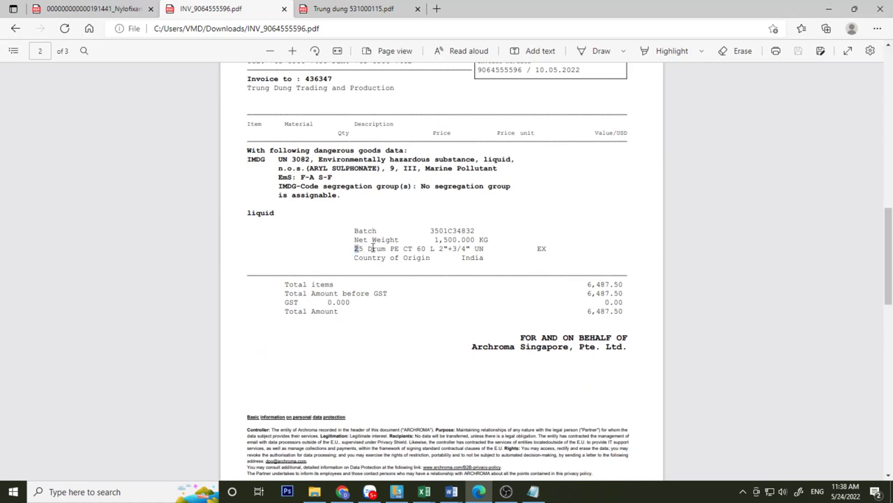
{"action": "left_click_drag", "start_coordinate": [372, 248], "coordinate": [409, 248]}
Return to Notepad and add the line "Hàng mình đóng theo Thùng Drum nên thường là lỏng.".
{"action": "left_click", "coordinate": [533, 492]}
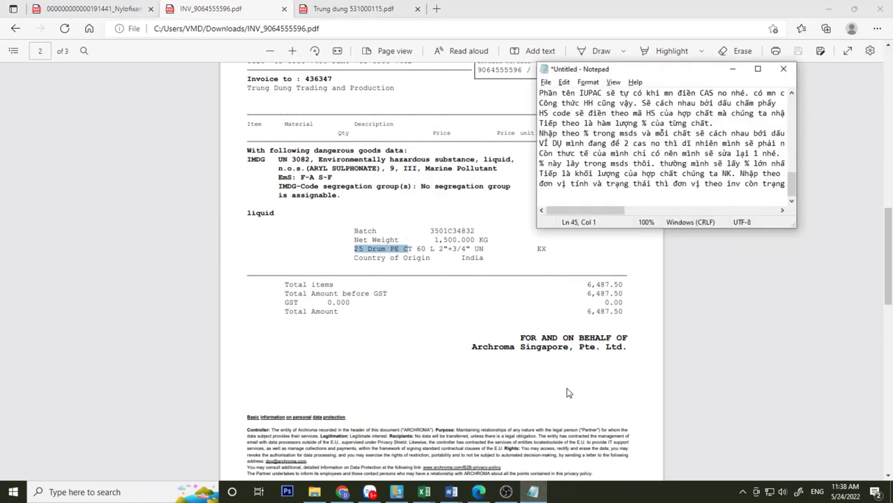
{"action": "type", "text": "Hàng mình d"}
{"action": "type", "text": "óng theo"}
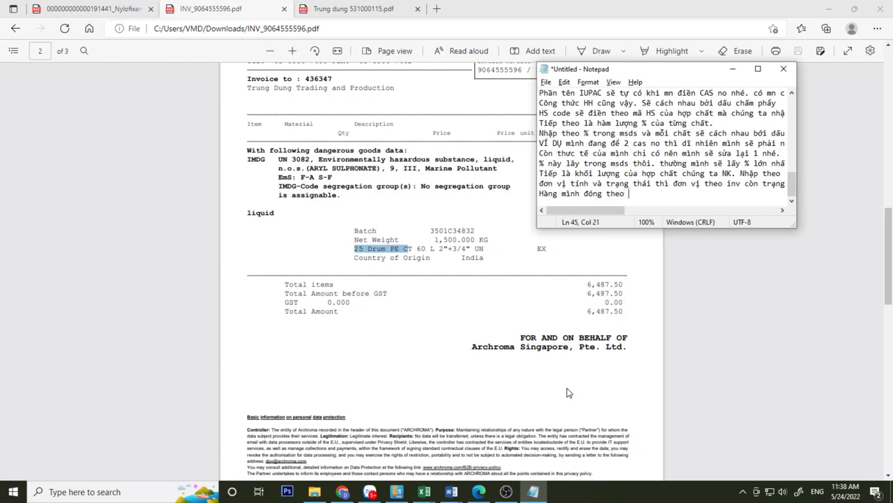
{"action": "type", "text": " Tuhf"}
{"action": "key", "text": "BackSpace"}
{"action": "type", "text": "hùng Drumnên thườn"}
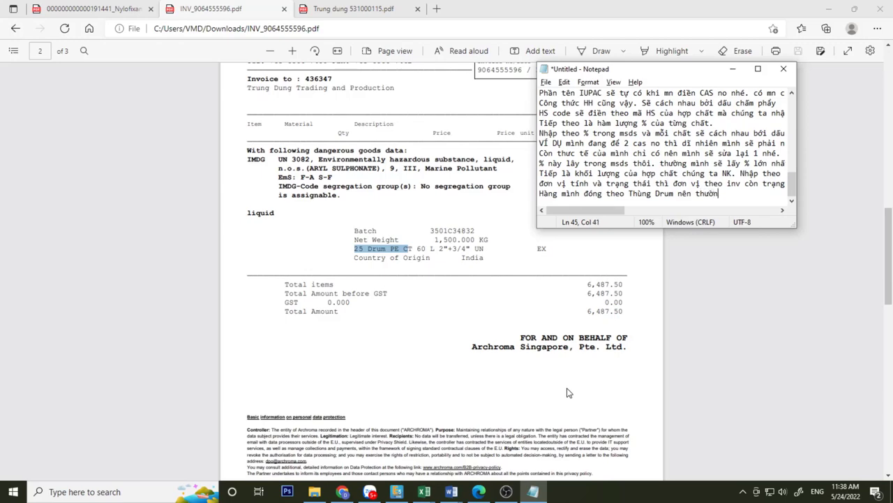
{"action": "type", "text": "g la"}
{"action": "key", "text": "BackSpace"}
{"action": "type", "text": "à lòng."}
{"action": "key", "text": "Return"}
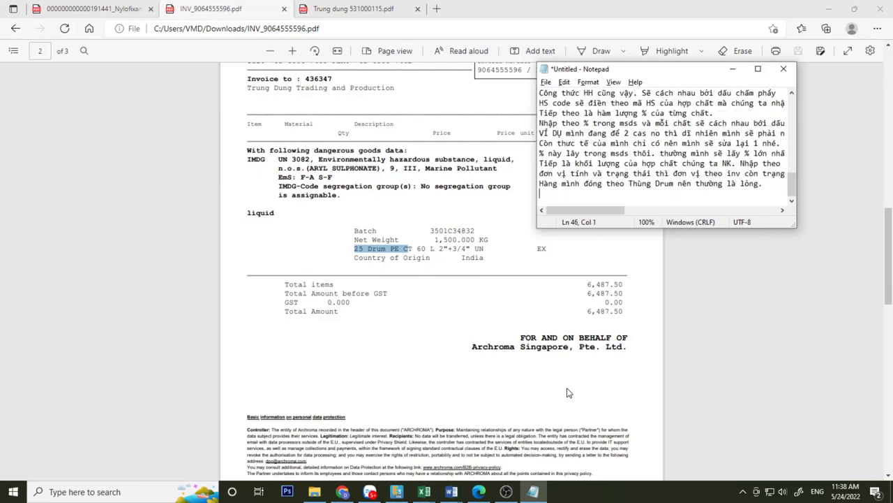
Show the MSDS PDF in Edge and add "Kĩ hơn thì mn có thể tìm trong msds sẽ biết được trạng thái gì." in Notepad.
{"action": "left_click", "coordinate": [135, 15]}
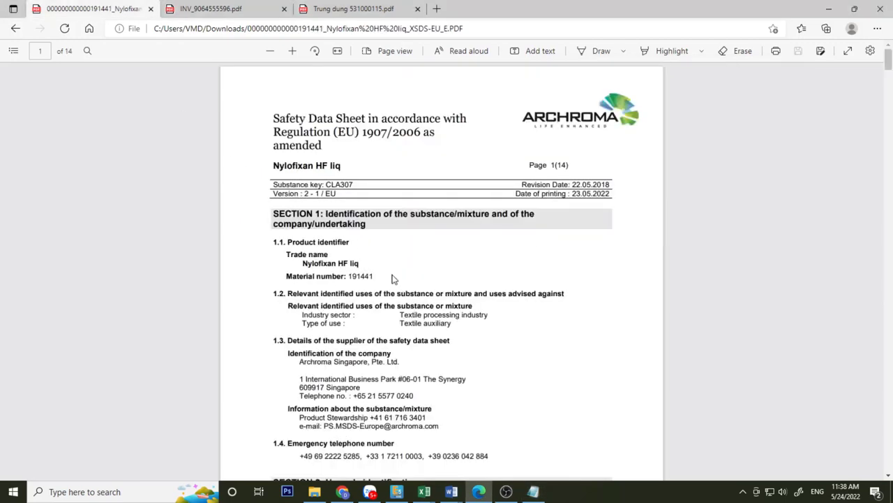
{"action": "scroll", "coordinate": [401, 311], "scroll_direction": "down", "scroll_amount": 1}
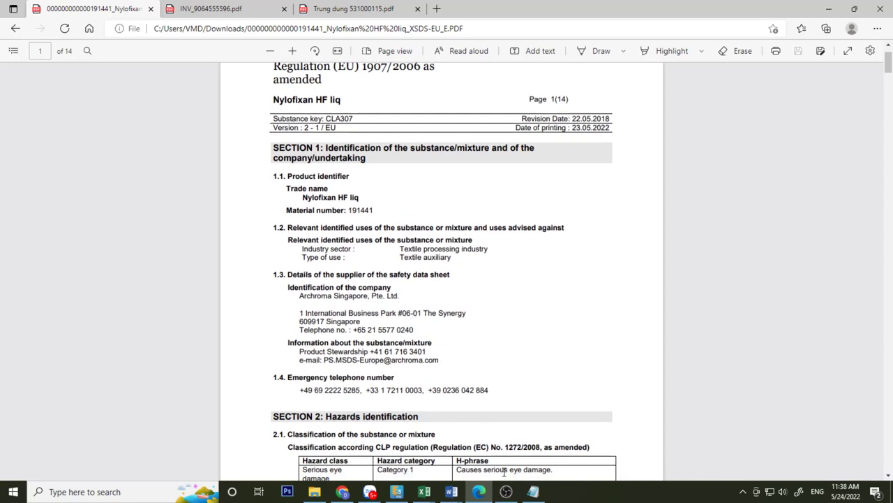
{"action": "left_click", "coordinate": [534, 490]}
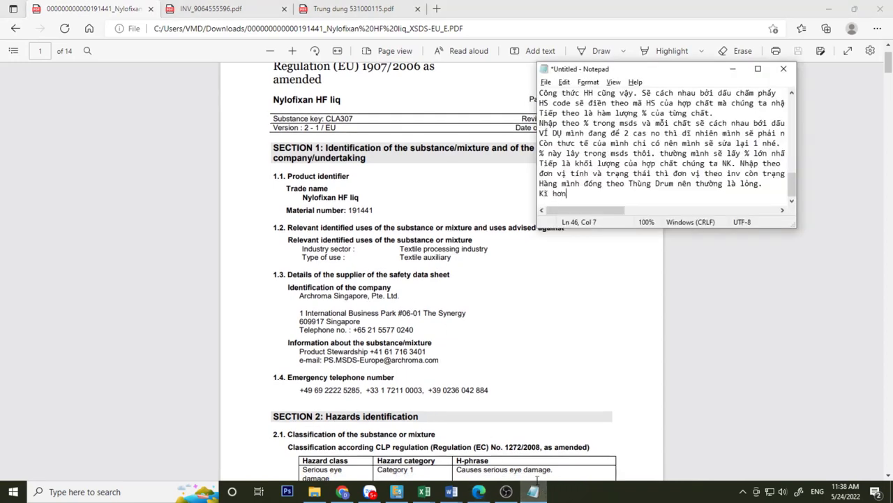
{"action": "type", "text": "thì "}
{"action": "type", "text": "mn có thể tri"}
{"action": "type", "text": "ìm t"}
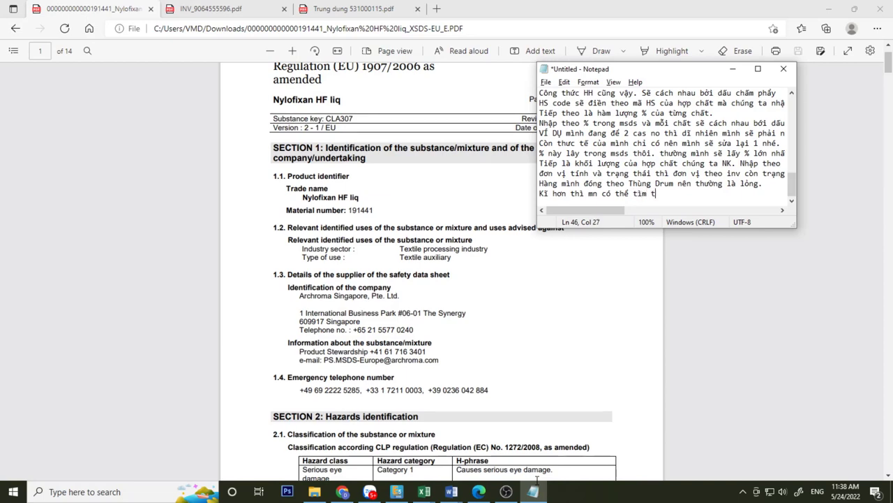
{"action": "type", "text": "rong msds"}
{"action": "type", "text": " sex biết đ"}
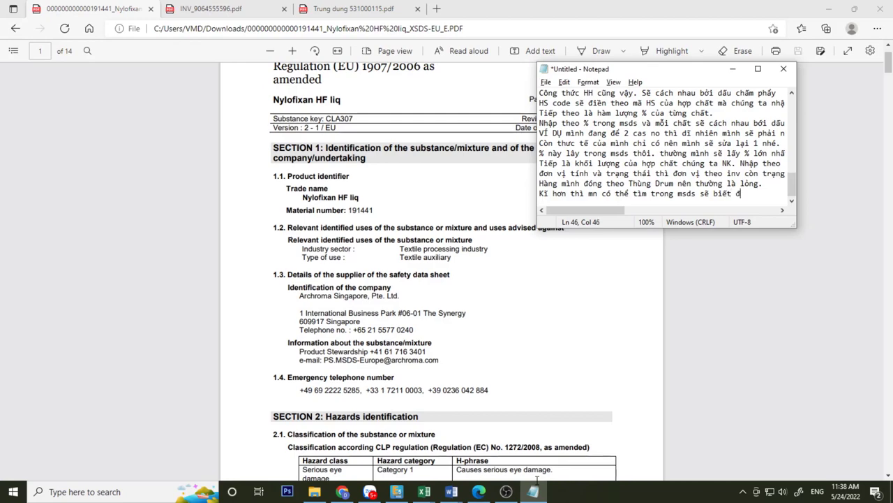
{"action": "type", "text": "ược trạng thái g"}
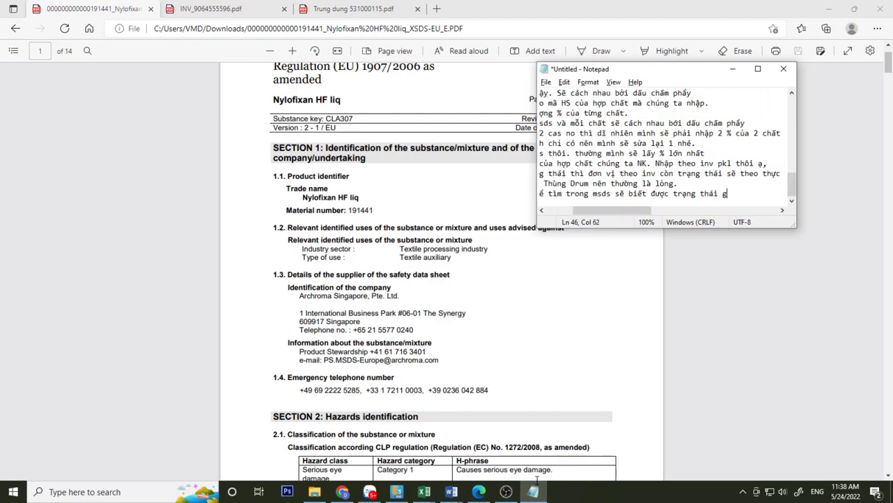
{"action": "type", "text": "ì."}
{"action": "key", "text": "Return"}
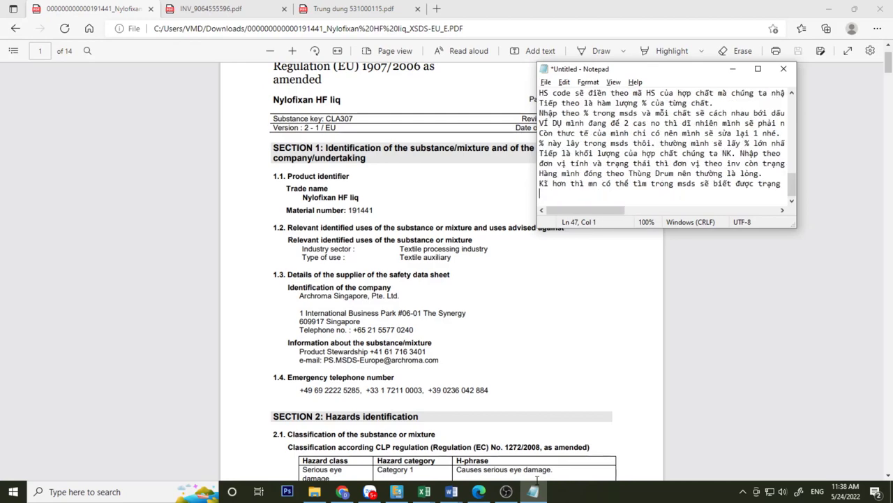
Return to the chemical entry in Chrome and set Xuất xứ to Singapore.
{"action": "left_click", "coordinate": [342, 492]}
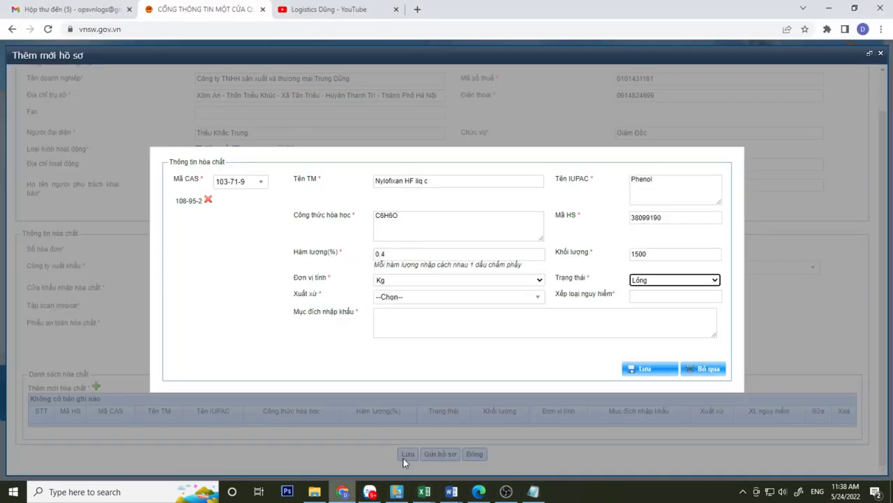
{"action": "left_click", "coordinate": [449, 299]}
{"action": "type", "text": "sinn"}
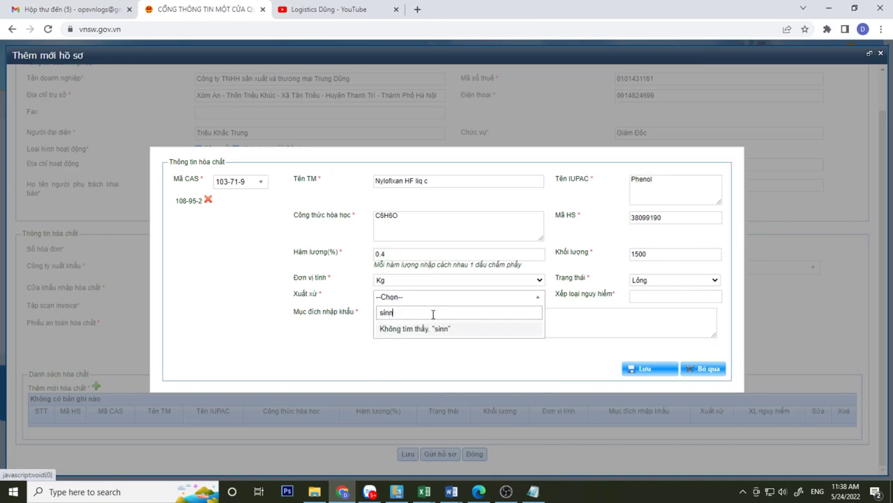
{"action": "key", "text": "BackSpace"}
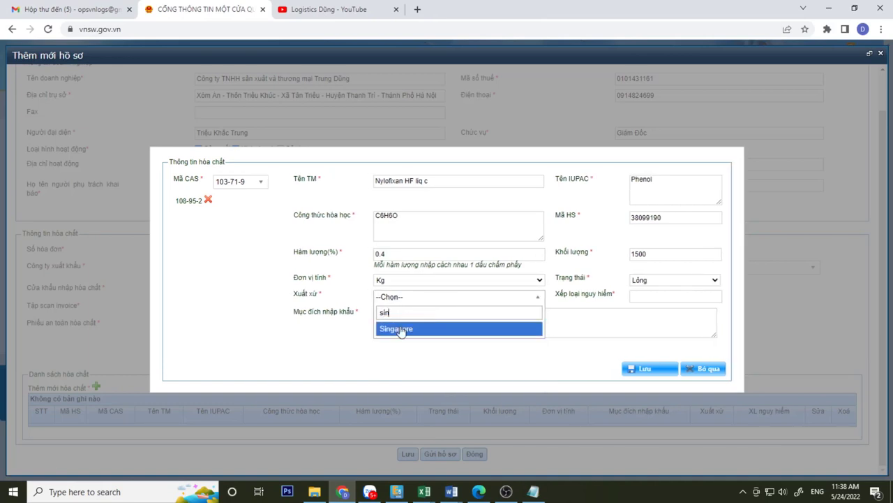
{"action": "left_click", "coordinate": [400, 328]}
Switch to Notepad and add the line "Xuất xứ thì dễ rồi/" to the notes.
{"action": "left_click", "coordinate": [535, 493]}
{"action": "type", "text": "Xau"}
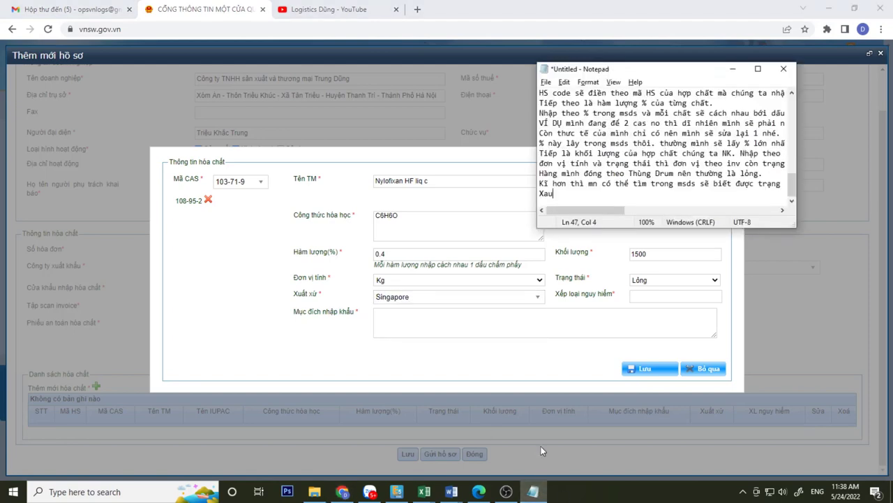
{"action": "type", "text": "ast xu"}
{"action": "key", "text": "BackSpace"}
{"action": "key", "text": "BackSpace"}
{"action": "key", "text": "BackSpace"}
{"action": "key", "text": "BackSpace"}
{"action": "type", "text": "uất xứ thì dễ rồi"}
{"action": "key", "text": "Return"}
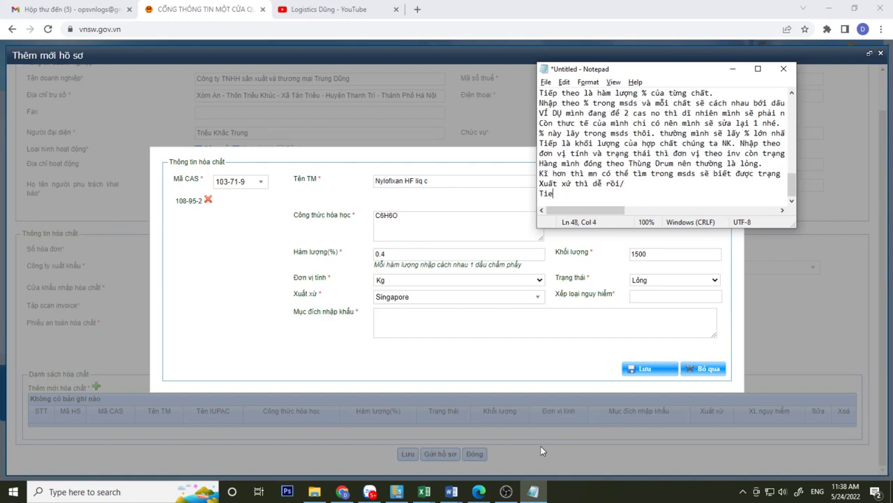
Add "Tiếp là Xếp loại nguy hiểm. Thì cái này thường mình sẽ xếp theo nđ của chính phủ." to the Notepad notes.
{"action": "type", "text": "Tiếp là Xếp loại nguy"}
{"action": "type", "text": "hiểm"}
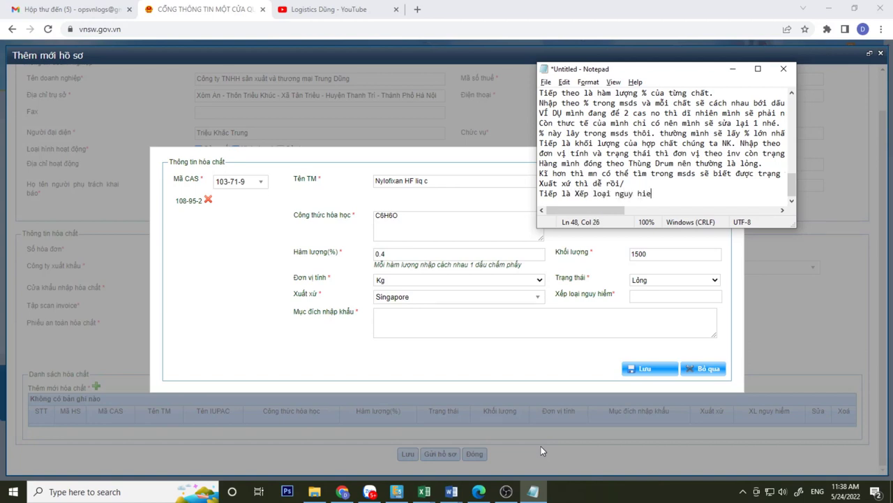
{"action": "type", "text": ". Thì cái na"}
{"action": "type", "text": "y thường mình s"}
{"action": "type", "text": "ẽ xếp "}
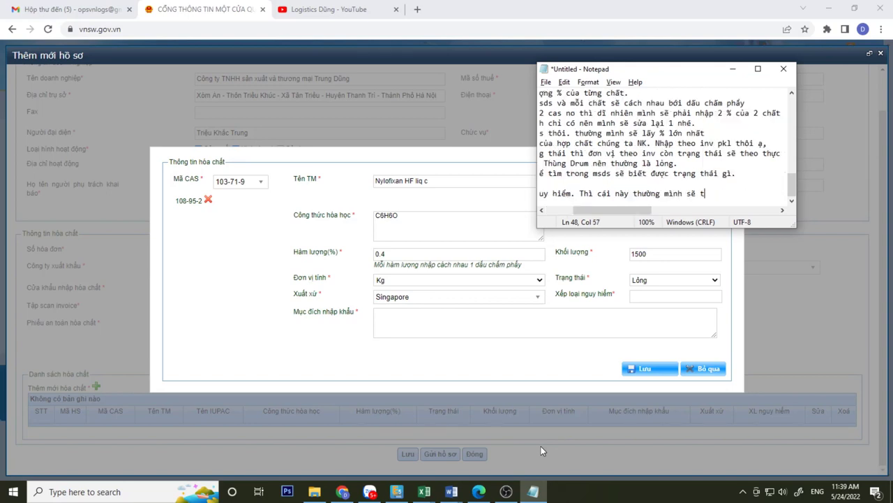
{"action": "type", "text": "theo nổ của chính phủ."}
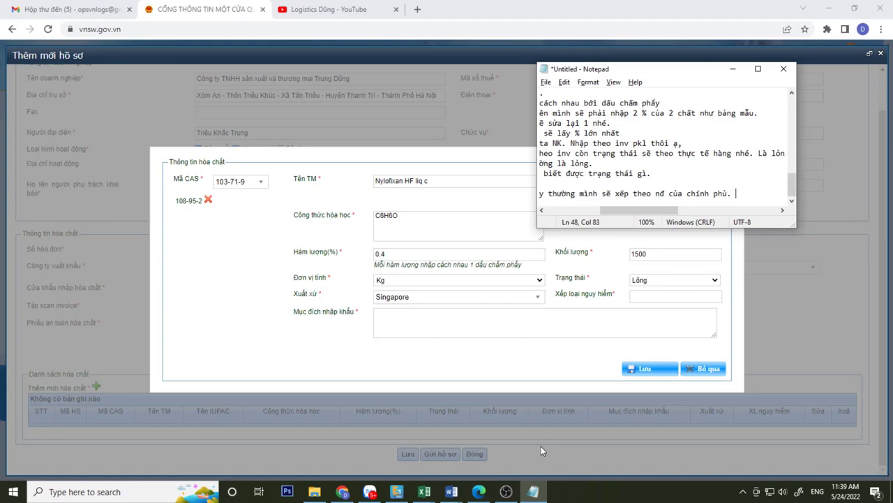
{"action": "key", "text": "Return"}
Switch to Zalo and show the start of the Nghị định 42/2020/NĐ-CP message on dangerous goods classes in "Cloud của tôi".
{"action": "left_click", "coordinate": [370, 491]}
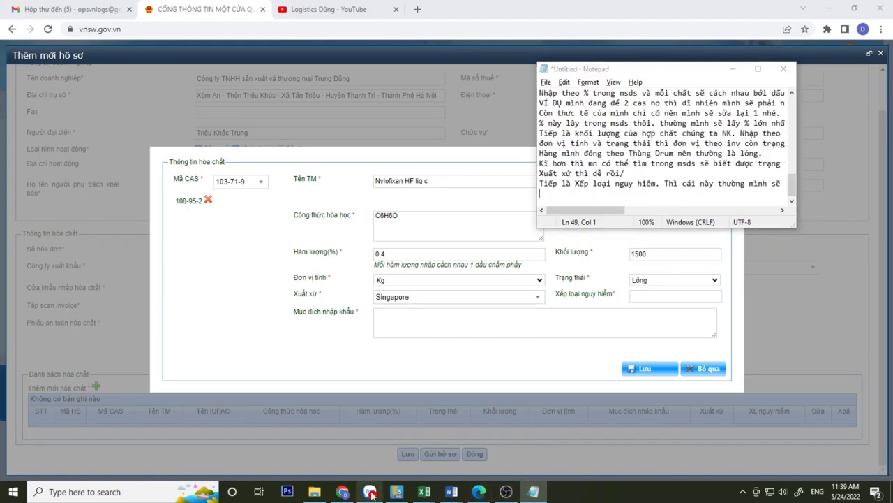
{"action": "scroll", "coordinate": [132, 111], "scroll_direction": "up", "scroll_amount": 4}
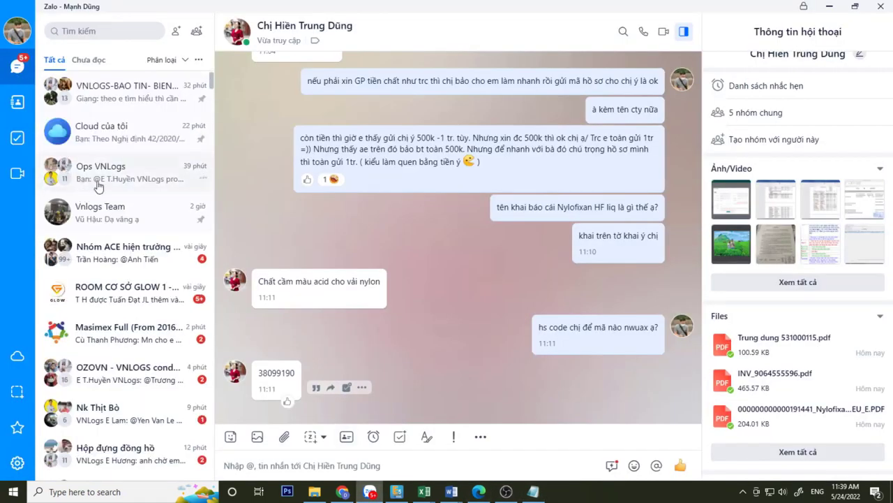
{"action": "left_click", "coordinate": [115, 132]}
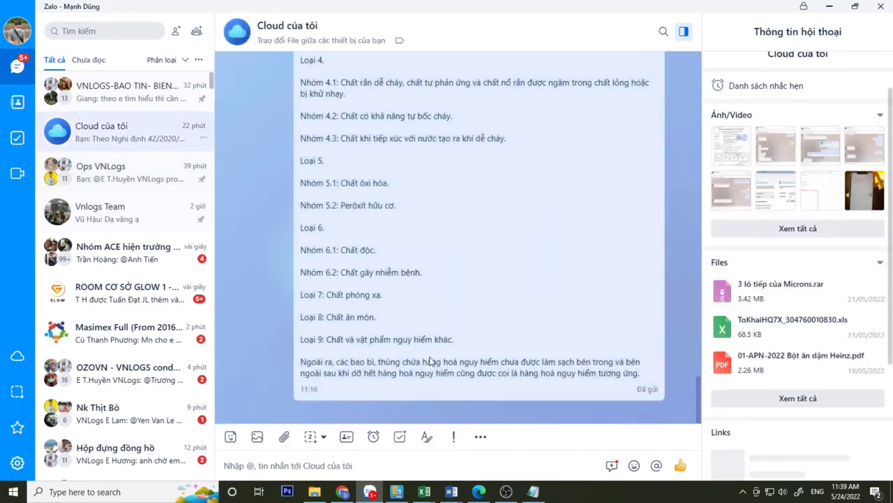
{"action": "scroll", "coordinate": [430, 326], "scroll_direction": "up", "scroll_amount": 5}
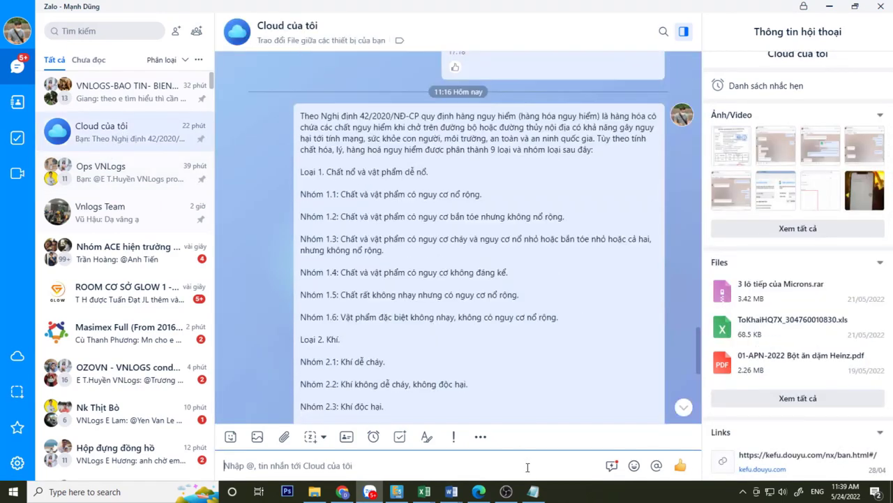
Add "Có nghị định 42.2020 về xếp loại nguy hiểm." and "Mình sẽ lấy theo nđ này là chính nhé." to the Notepad notes.
{"action": "left_click", "coordinate": [533, 492]}
{"action": "type", "text": "Có "}
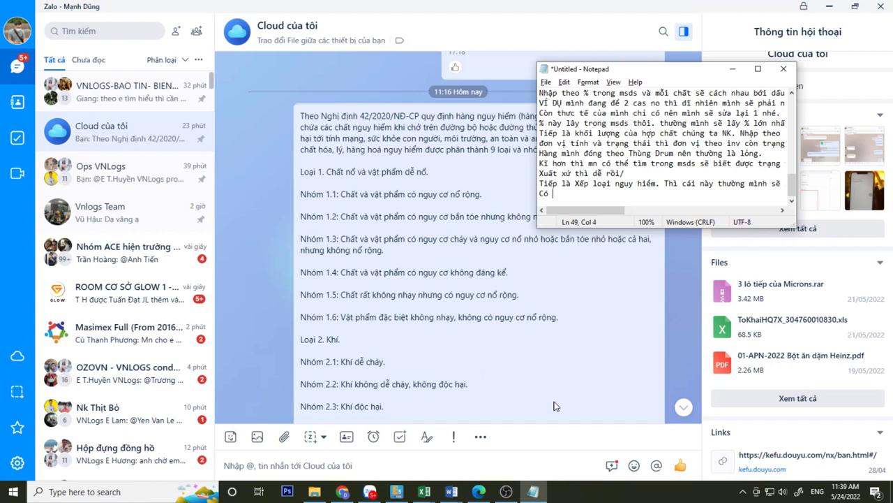
{"action": "type", "text": "nghị định 42"}
{"action": "key", "text": "BackSpace"}
{"action": "type", "text": ".2020 về"}
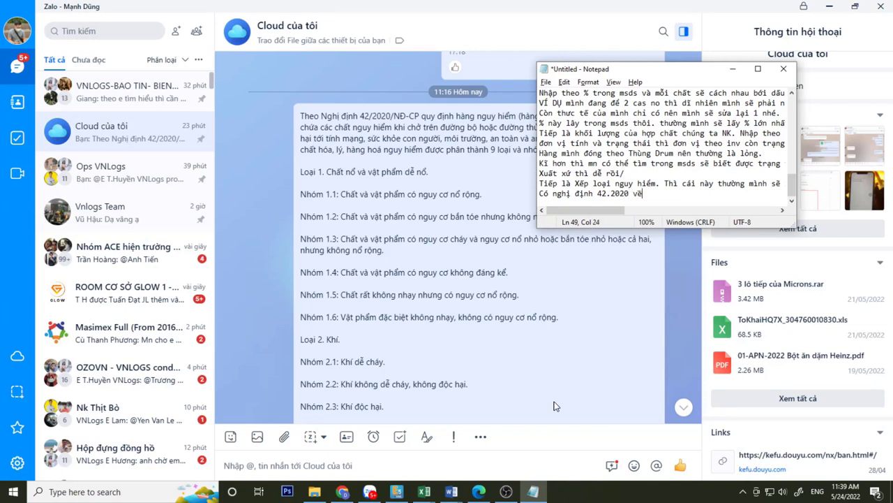
{"action": "type", "text": " xếp loại nguy hiểm."}
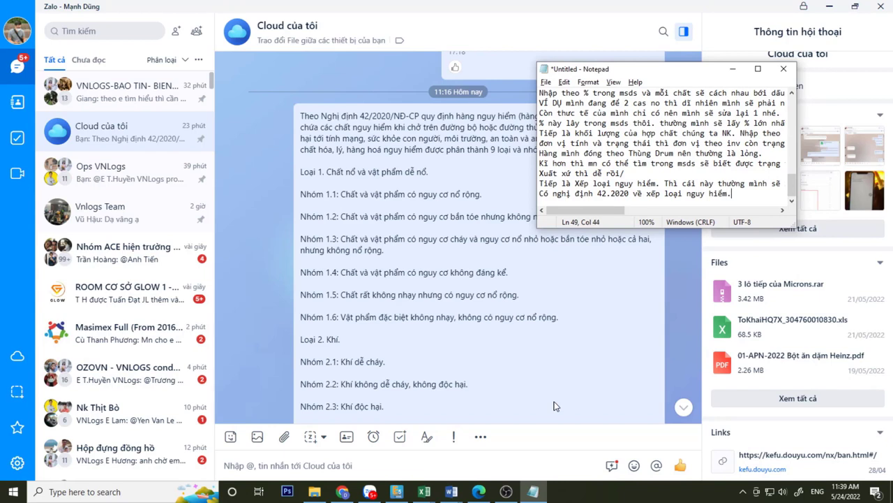
{"action": "key", "text": "Return"}
{"action": "type", "text": "Mình sẽ lấy theo"}
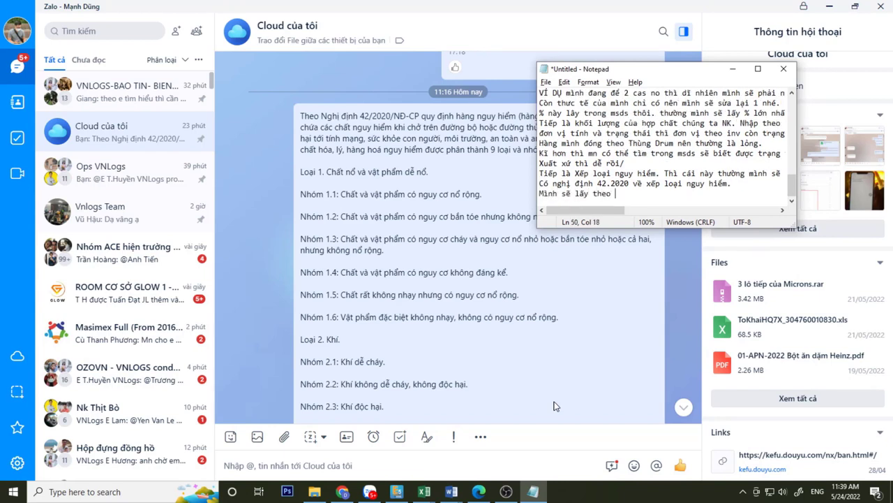
{"action": "type", "text": " nổ này là chính nhé."}
{"action": "key", "text": "Return"}
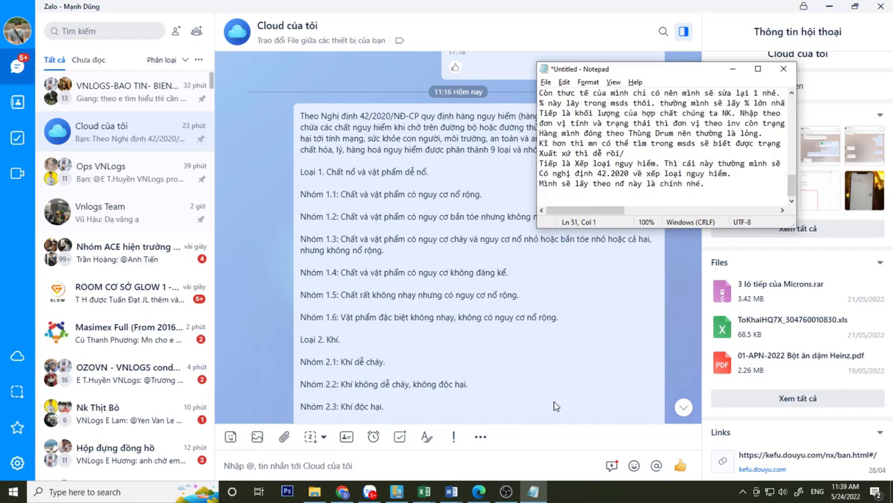
Add "Loại 1 -2 -3 -4-5-6 tương ứng. Mn xếp theo thứ tự và theo hàng hóa của mình nhé." to the Notepad notes.
{"action": "type", "text": "Loại 1 -2 -3 -4-5-6 tương ứng"}
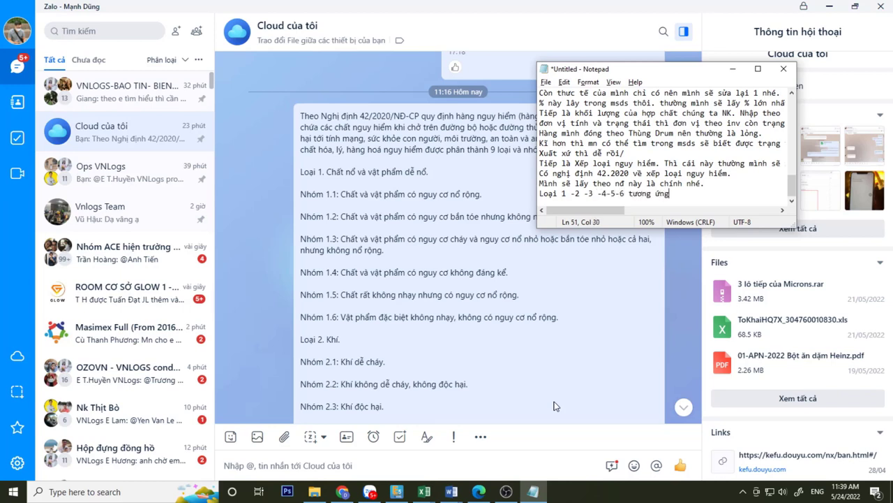
{"action": "type", "text": ". Mn xếp thươ"}
{"action": "type", "text": "theo"}
{"action": "type", "text": " thứ tự và the"}
{"action": "type", "text": "o hàn"}
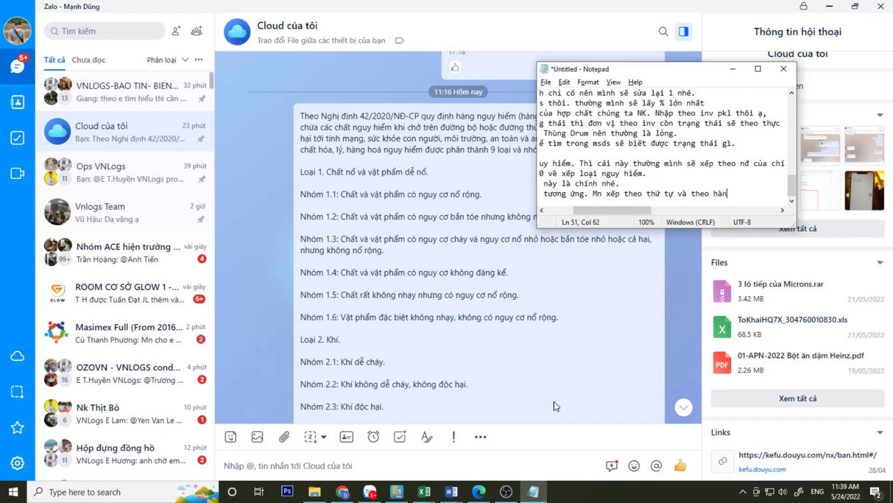
{"action": "type", "text": "g hóa của minh nhé."}
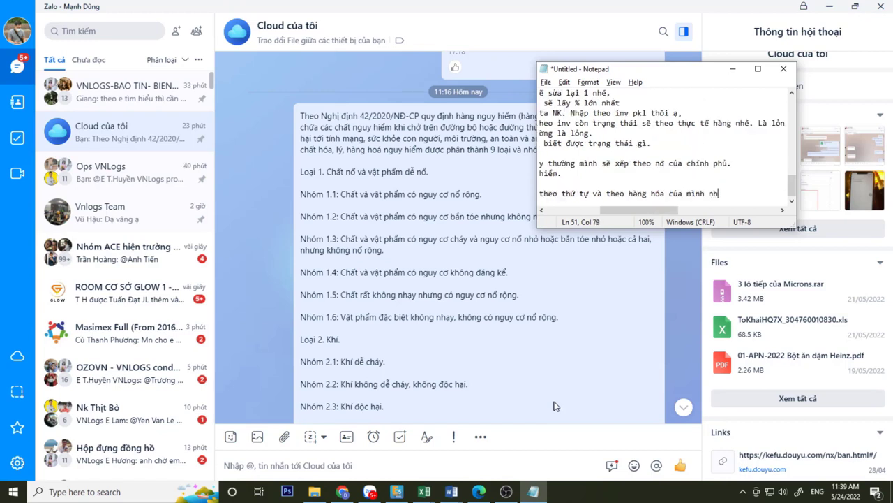
Add "Hàng mình là lỏng thì mình sẽ áp vào nhóm 3" as a new line in the Notepad notes.
{"action": "key", "text": "Return"}
{"action": "type", "text": "Hàng mìn"}
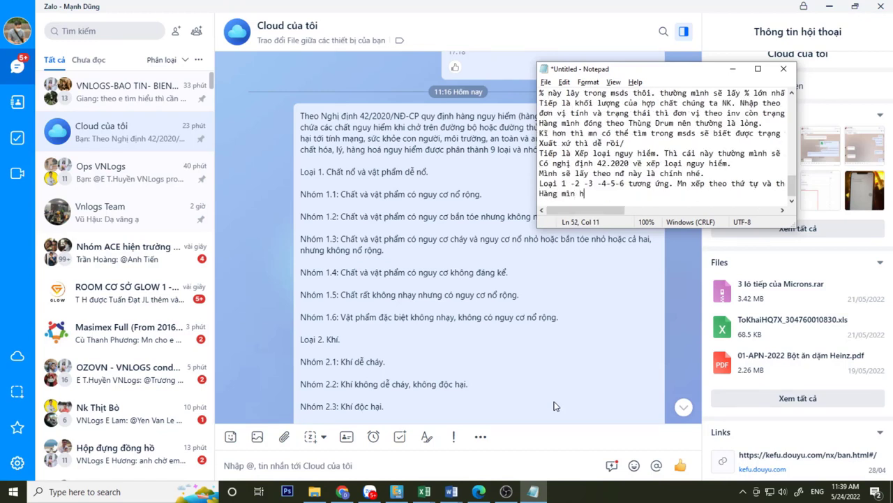
{"action": "type", "text": "h là lornmg th"}
{"action": "key", "text": "BackSpace"}
{"action": "key", "text": "BackSpace"}
{"action": "key", "text": "BackSpace"}
{"action": "key", "text": "BackSpace"}
{"action": "key", "text": "BackSpace"}
{"action": "key", "text": "BackSpace"}
{"action": "key", "text": "BackSpace"}
{"action": "key", "text": "BackSpace"}
{"action": "key", "text": "BackSpace"}
{"action": "type", "text": "lỏng thì mìn hsex xẽo"}
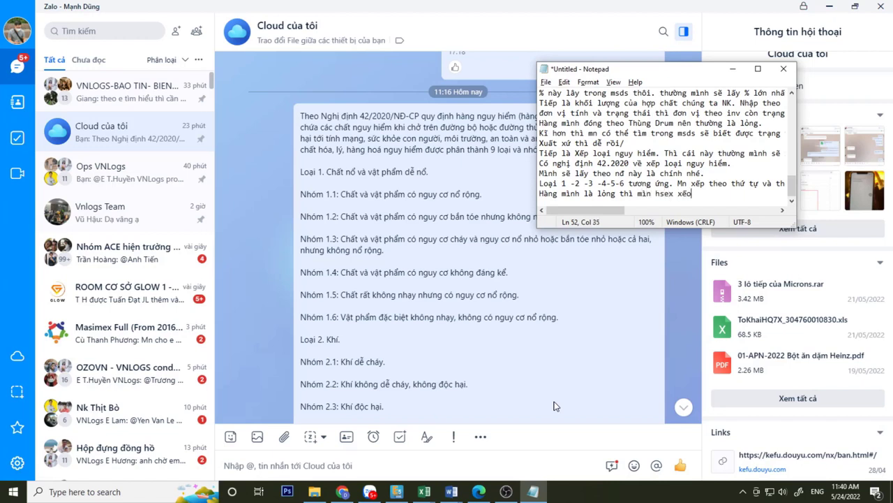
{"action": "type", "text": " va"}
{"action": "key", "text": "BackSpace"}
{"action": "key", "text": "BackSpace"}
{"action": "key", "text": "BackSpace"}
{"action": "key", "text": "BackSpace"}
{"action": "key", "text": "BackSpace"}
{"action": "key", "text": "BackSpace"}
{"action": "key", "text": "BackSpace"}
{"action": "key", "text": "BackSpace"}
{"action": "key", "text": "BackSpace"}
{"action": "key", "text": "BackSpace"}
{"action": "key", "text": "BackSpace"}
{"action": "key", "text": "BackSpace"}
{"action": "type", "text": "se áp vào nhóm"}
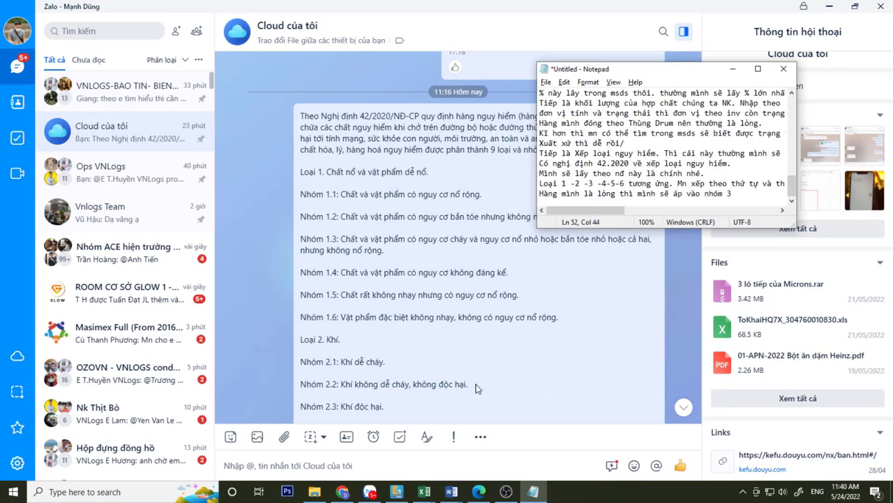
Highlight the line "Loại 3. Chất lỏng dễ cháy và chất nổ lỏng khử nhạy." in the Zalo decree message.
{"action": "scroll", "coordinate": [474, 387], "scroll_direction": "up", "scroll_amount": 3}
{"action": "scroll", "coordinate": [426, 366], "scroll_direction": "down", "scroll_amount": 4}
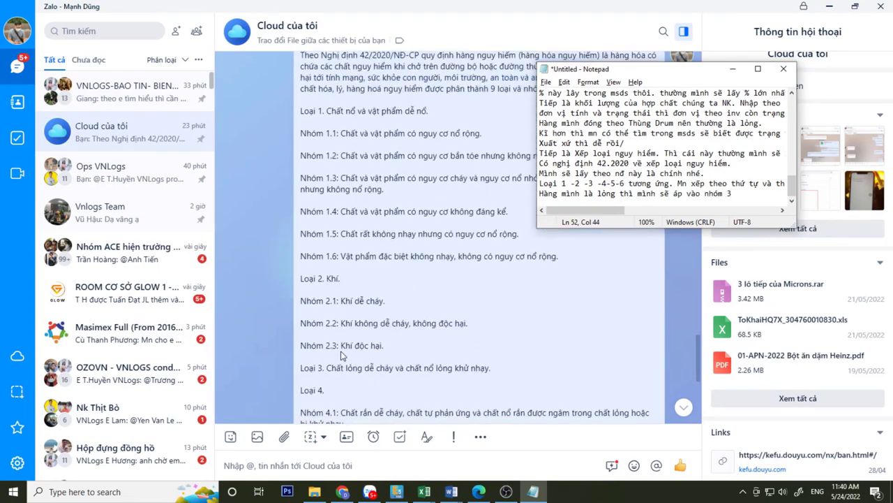
{"action": "left_click_drag", "start_coordinate": [300, 368], "coordinate": [474, 382]}
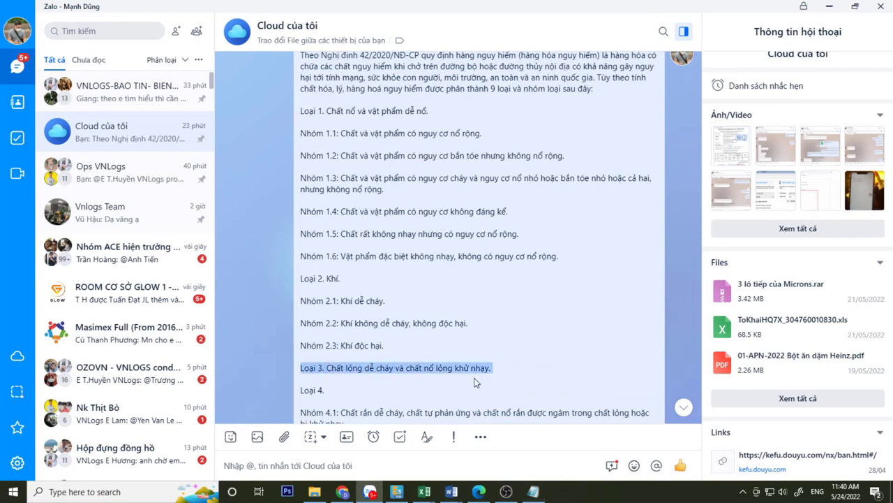
Return to Notepad, end the "nhóm 3" line with a period, and add the lines "Nhóm 4 là rắn" and "vân vân.".
{"action": "left_click", "coordinate": [533, 491]}
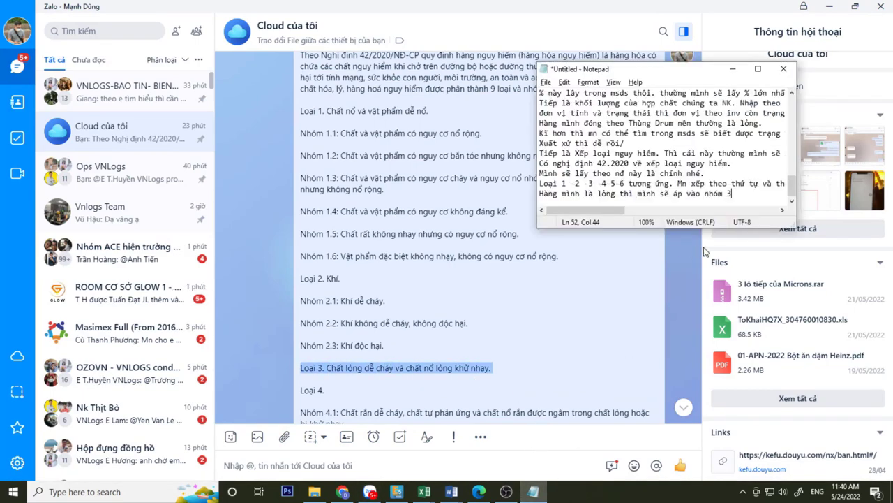
{"action": "type", "text": "."}
{"action": "key", "text": "Return"}
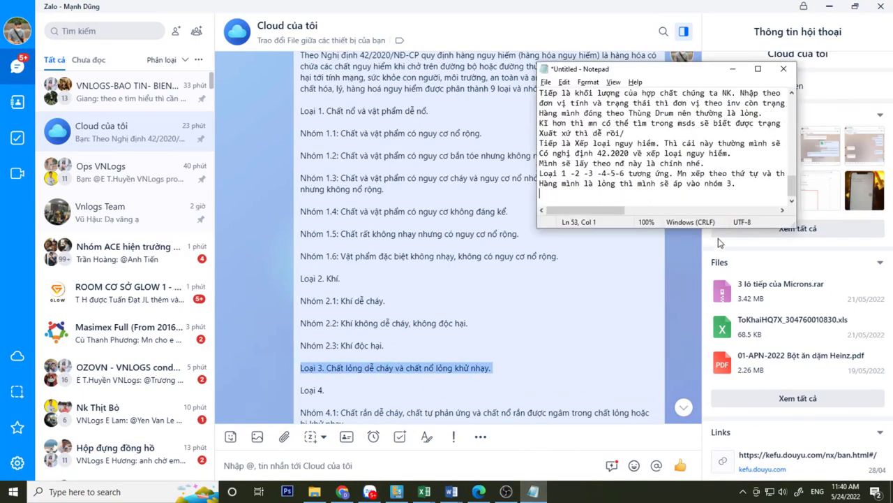
{"action": "type", "text": "Nhóm 4 là rắn"}
{"action": "key", "text": "Return"}
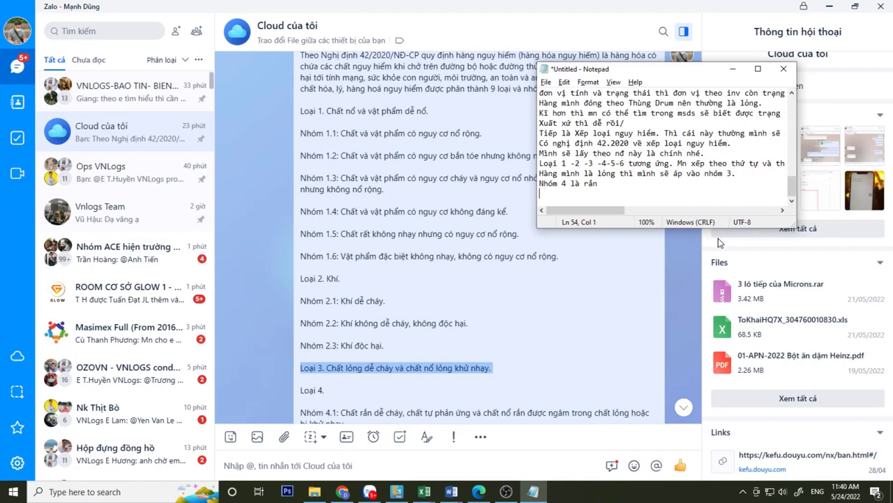
{"action": "type", "text": "cắn"}
{"action": "key", "text": "BackSpace"}
{"action": "key", "text": "BackSpace"}
{"action": "type", "text": "vân vân."}
{"action": "key", "text": "Return"}
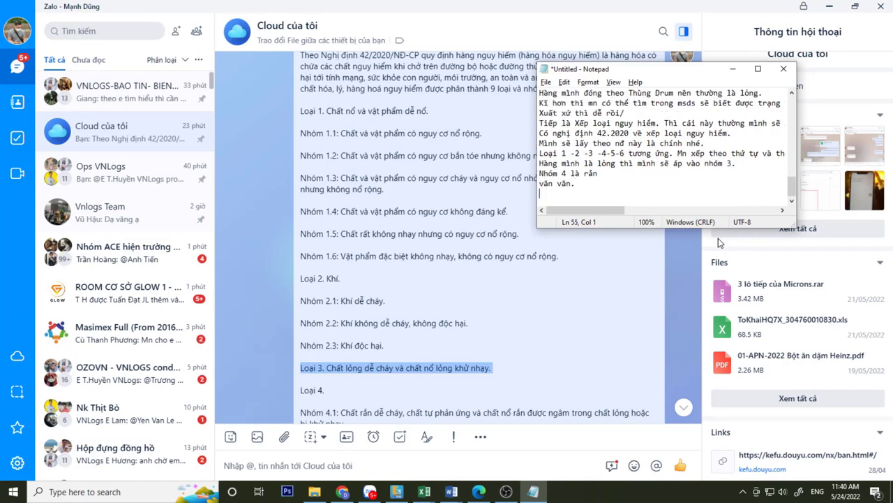
Switch to the chemical declaration form in Chrome and set Xếp loại nguy hiểm to 3.
{"action": "left_click", "coordinate": [342, 491]}
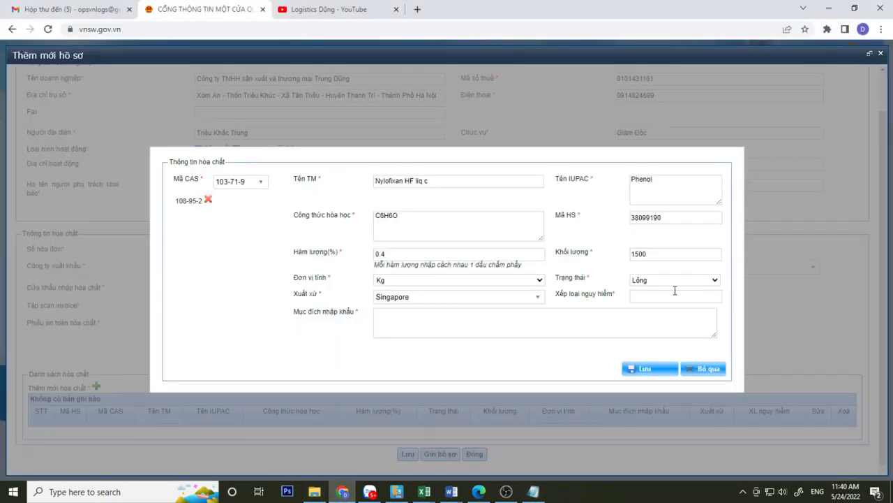
{"action": "left_click", "coordinate": [667, 296]}
{"action": "left_click", "coordinate": [674, 339]}
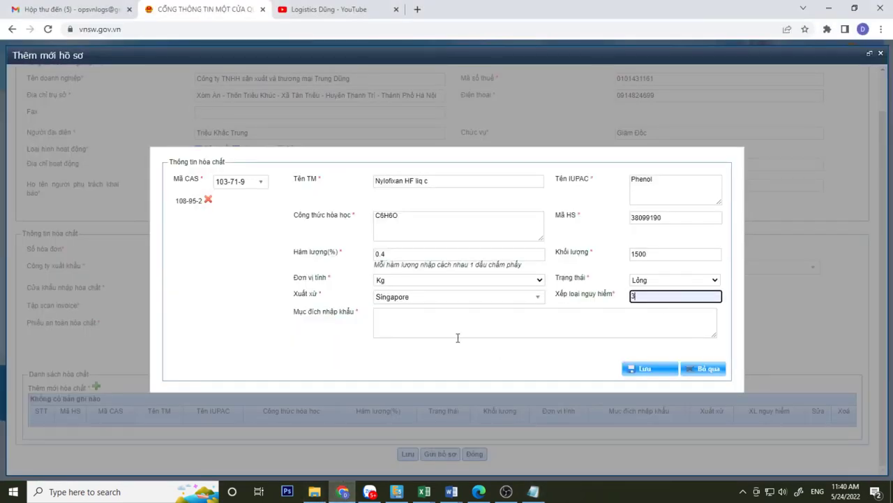
{"action": "left_click", "coordinate": [452, 323]}
Add "Mục đích NK thì chúng ta nhập làm gì thì mn điền thôi ạ." to the Notepad notes.
{"action": "left_click", "coordinate": [531, 493]}
{"action": "type", "text": "M"}
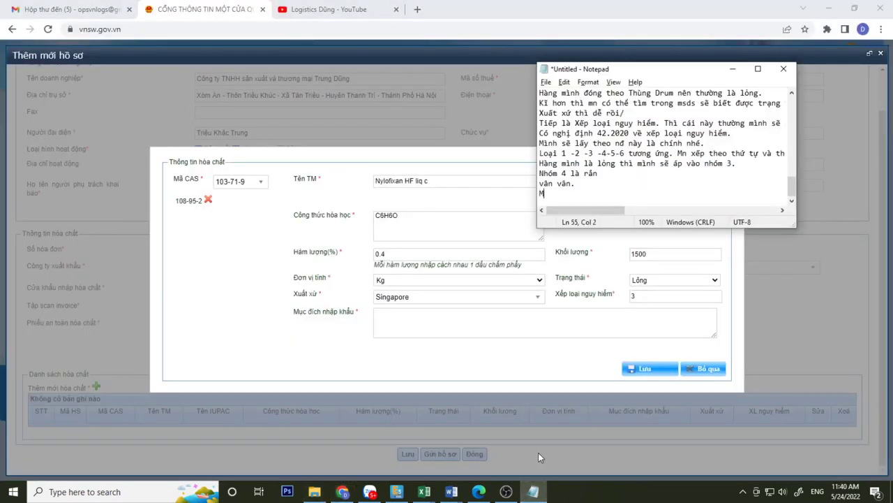
{"action": "type", "text": "ục đích NK thì chúng ta nha"}
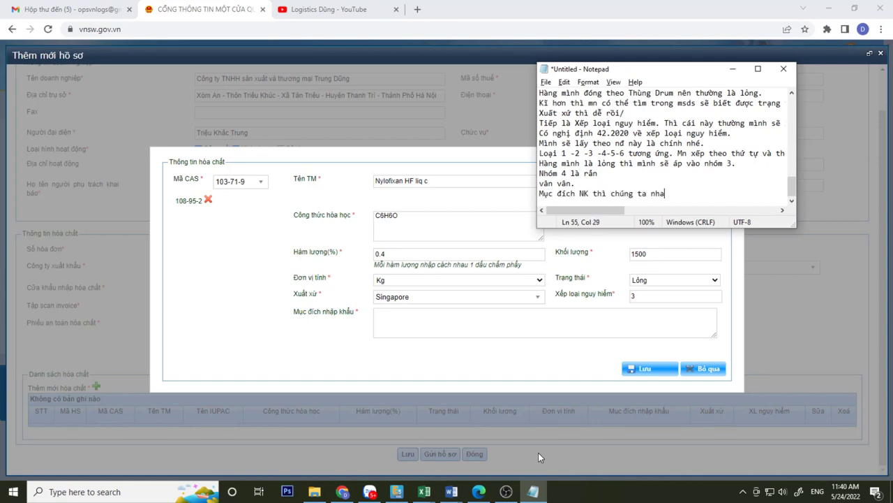
{"action": "type", "text": "p làm gì"}
{"action": "type", "text": " tì jn d"}
{"action": "key", "text": "BackSpace"}
{"action": "key", "text": "BackSpace"}
{"action": "key", "text": "BackSpace"}
{"action": "key", "text": "BackSpace"}
{"action": "key", "text": "BackSpace"}
{"action": "type", "text": "hì mn điền t"}
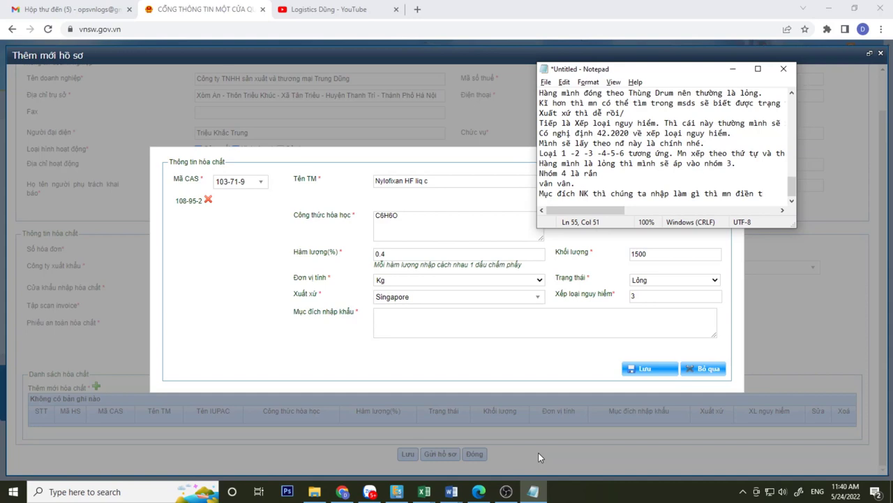
{"action": "type", "text": "thôi ạ"}
{"action": "key", "text": "Return"}
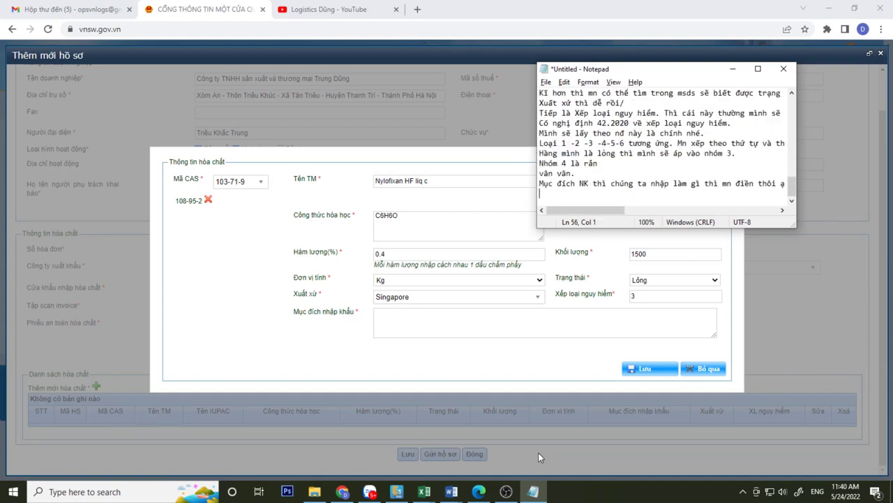
Enter "Dùng làm chất cầm màu acid cho vải nylon" as the Mục đích nhập khẩu and save the chemical entry.
{"action": "left_click", "coordinate": [417, 316]}
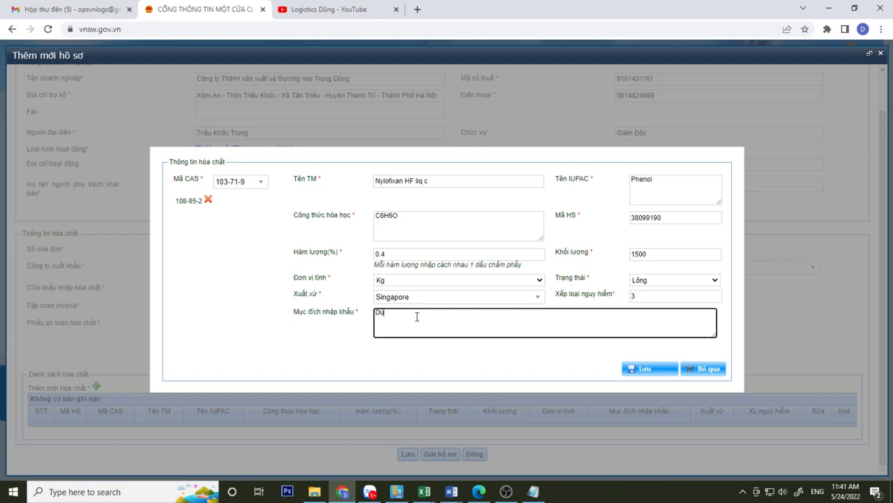
{"action": "type", "text": "ng làm chất c"}
{"action": "type", "text": "ảm máu"}
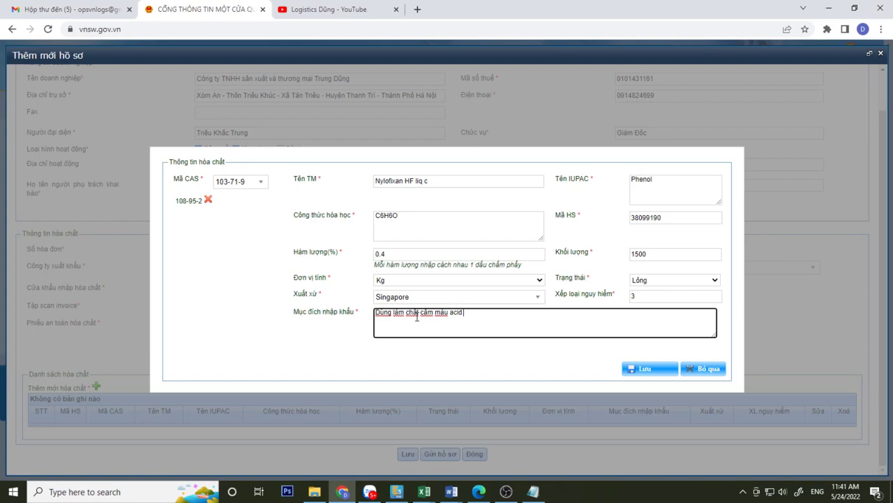
{"action": "type", "text": " acid cho va"}
{"action": "type", "text": "i nylon"}
{"action": "left_click", "coordinate": [636, 369]}
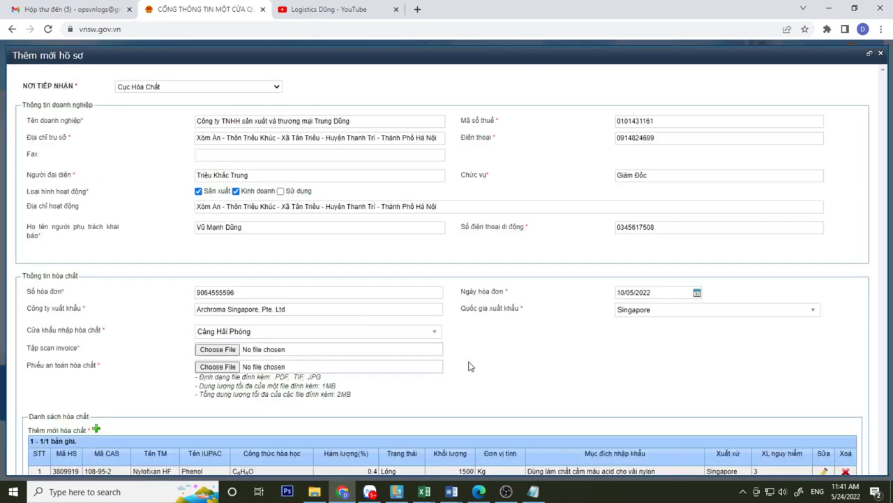
Add "Sau đó mn lưu và kiểm tra lại 1 lượt rồi gửi hồ sơ thôi ạ" to the Notepad notes.
{"action": "scroll", "coordinate": [470, 365], "scroll_direction": "down", "scroll_amount": 3}
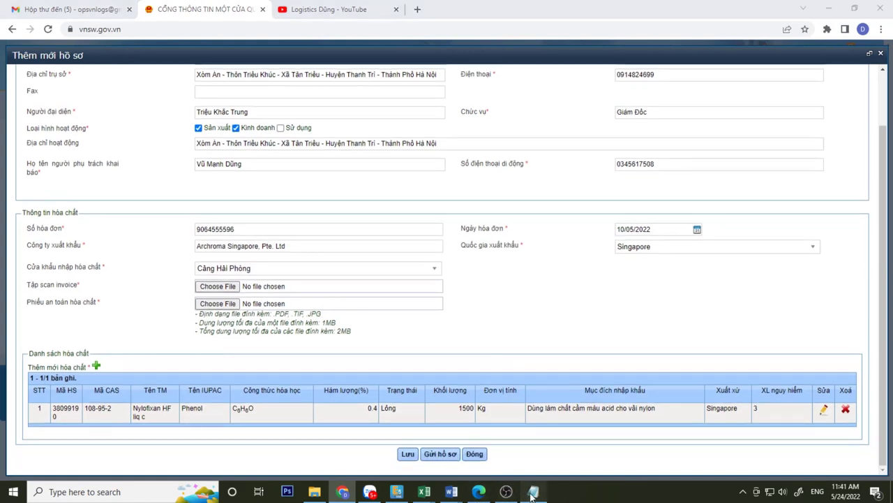
{"action": "left_click", "coordinate": [530, 492]}
{"action": "type", "text": "Sau đó mn"}
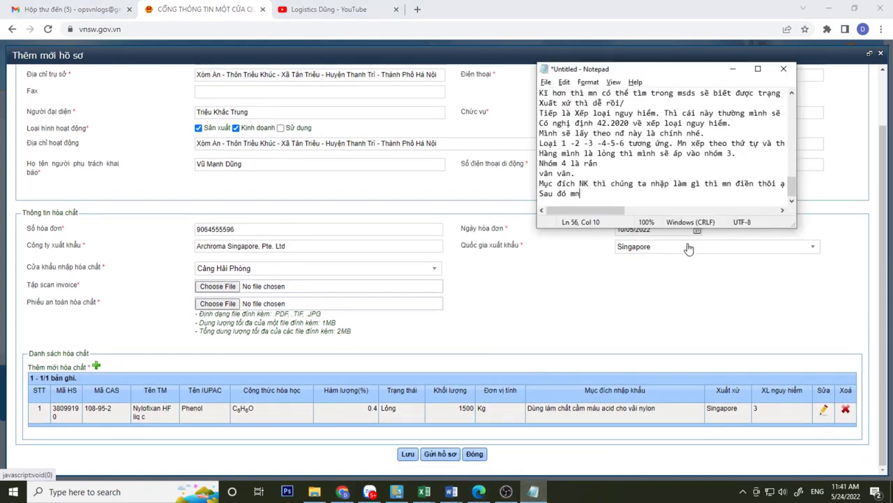
{"action": "type", "text": " c"}
{"action": "key", "text": "BackSpace"}
{"action": "type", "text": "lưu và kiểm tra lại"}
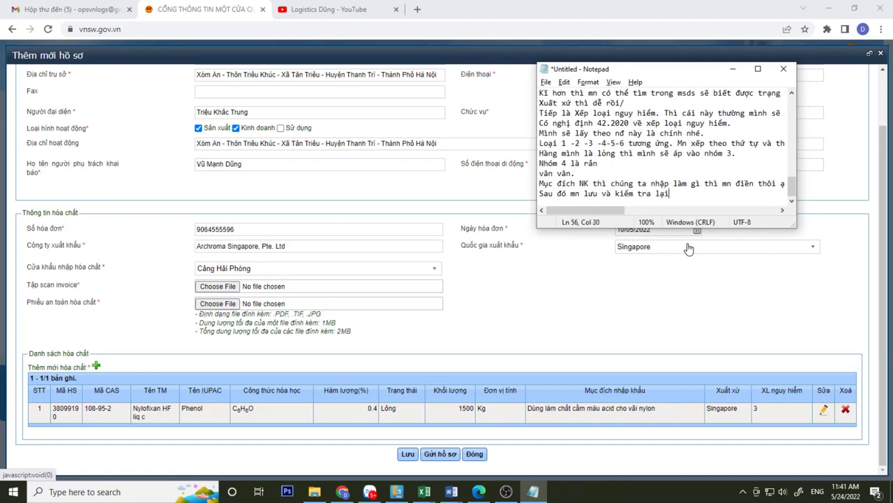
{"action": "type", "text": " 1 lượt rồi gửi hồ sơ thôi a"}
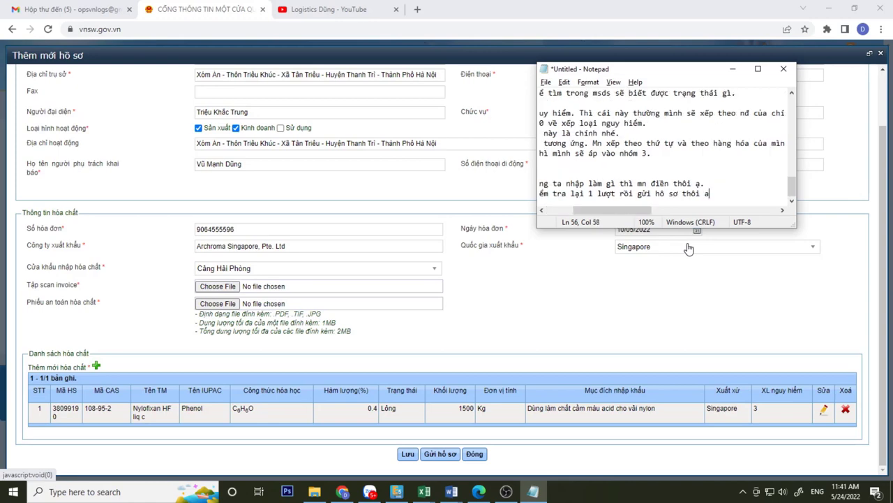
{"action": "key", "text": "Return"}
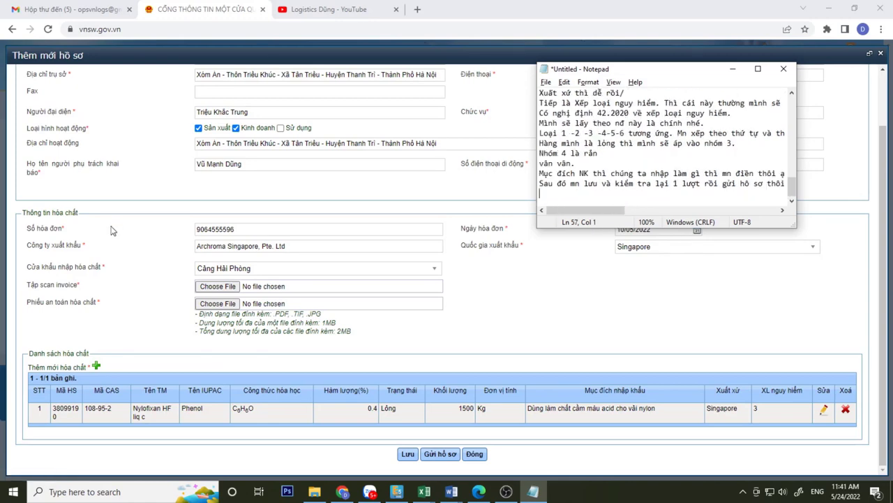
Attach the INV PDF from Downloads as the invoice scan and the Nylofixan HF liq XSDS-EU_E PDF as the chemical safety sheet.
{"action": "scroll", "coordinate": [117, 222], "scroll_direction": "up", "scroll_amount": 2}
{"action": "scroll", "coordinate": [128, 231], "scroll_direction": "down", "scroll_amount": 1}
{"action": "scroll", "coordinate": [126, 241], "scroll_direction": "up", "scroll_amount": 1}
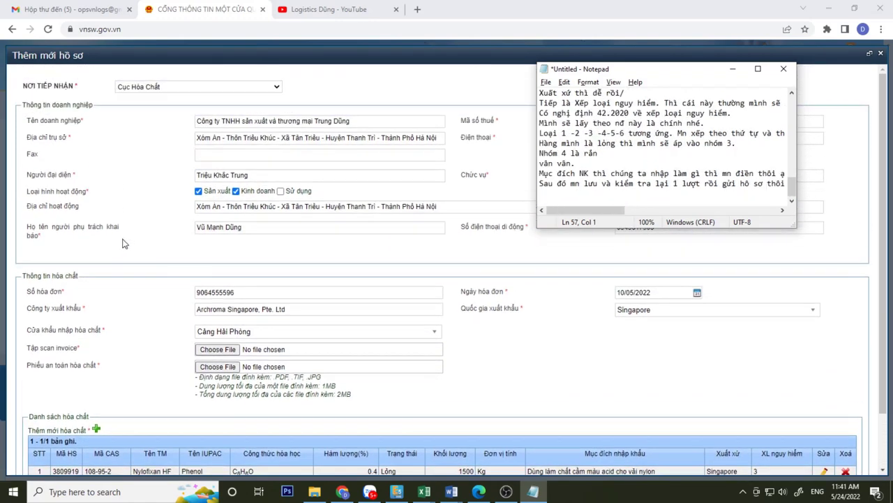
{"action": "left_click", "coordinate": [213, 349]}
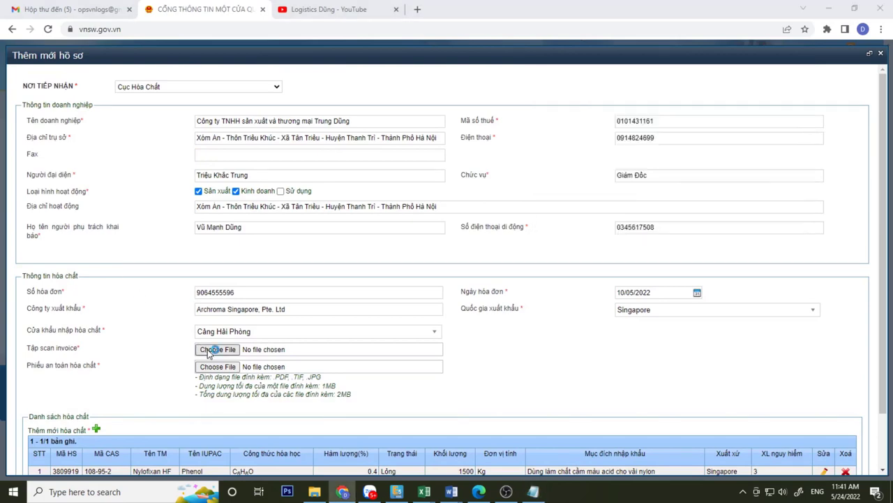
{"action": "double_click", "coordinate": [150, 105]}
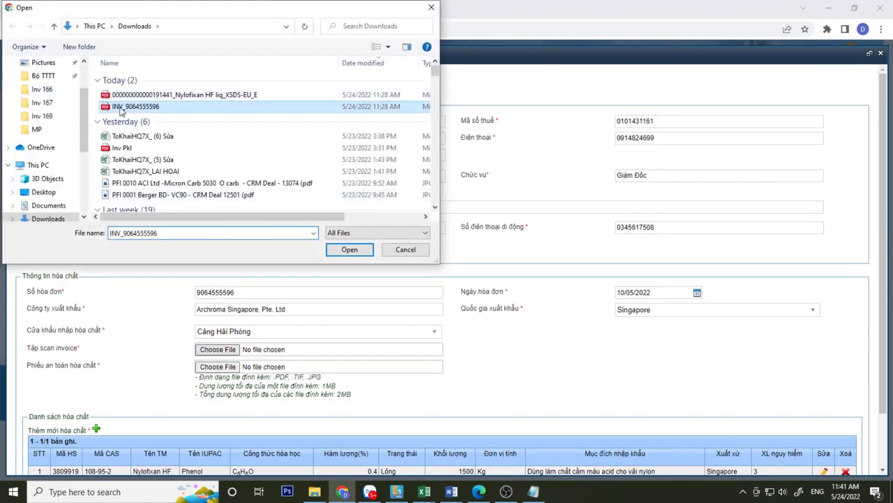
{"action": "left_click", "coordinate": [209, 366]}
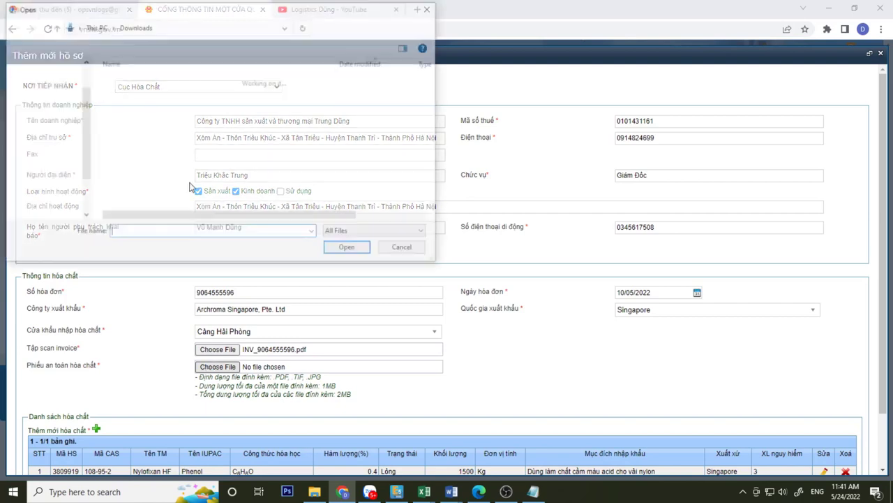
{"action": "double_click", "coordinate": [149, 94]}
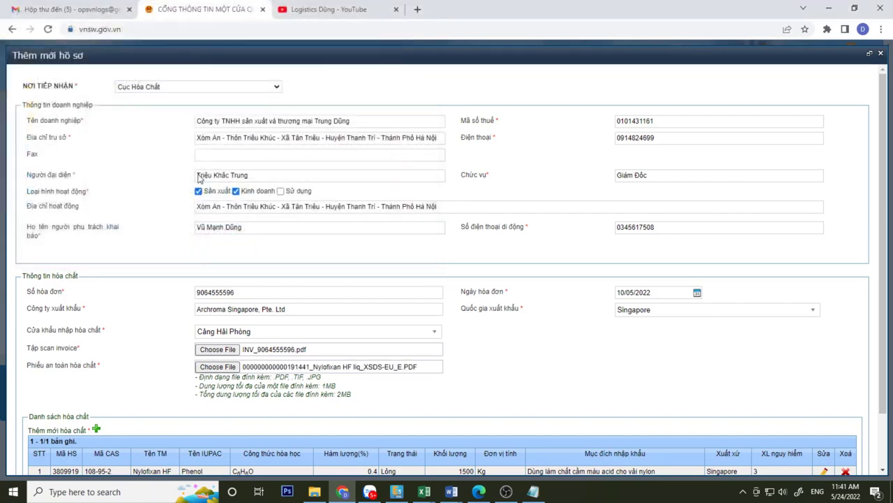
Review the completed dossier form and submit it, accepting the use of the company's digital signature.
{"action": "scroll", "coordinate": [309, 318], "scroll_direction": "down", "scroll_amount": 2}
{"action": "scroll", "coordinate": [474, 391], "scroll_direction": "up", "scroll_amount": 2}
{"action": "scroll", "coordinate": [474, 391], "scroll_direction": "down", "scroll_amount": 2}
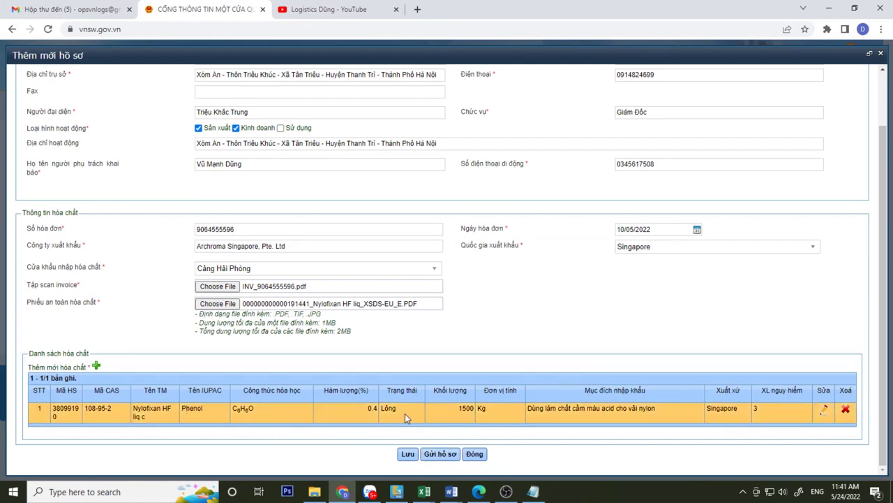
{"action": "left_click", "coordinate": [441, 454]}
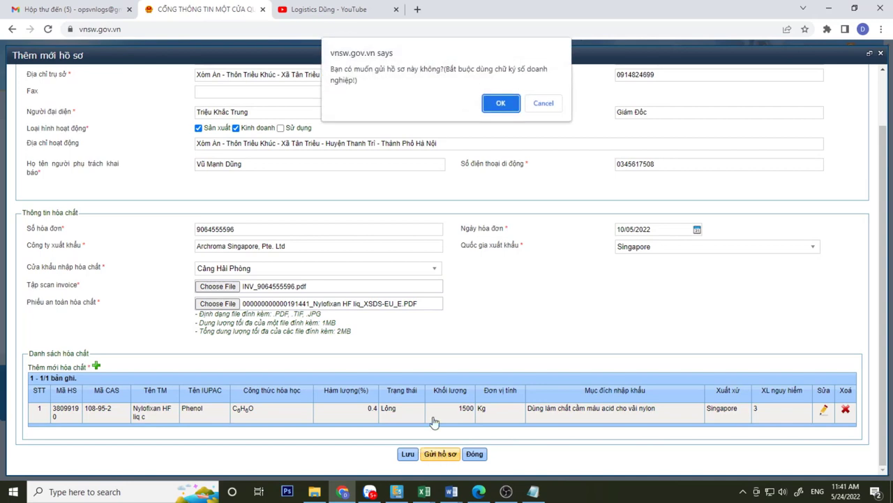
{"action": "left_click", "coordinate": [501, 104]}
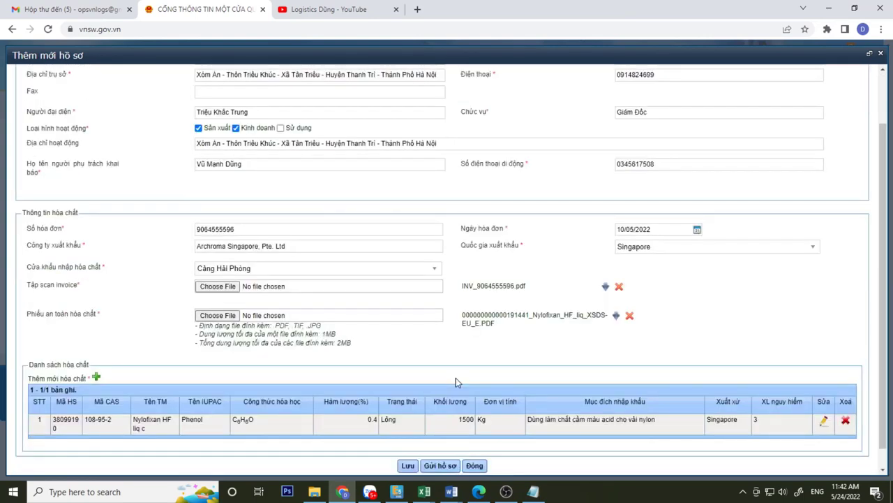
Save and close the dossier, and search the dossier list with all statuses included.
{"action": "left_click", "coordinate": [410, 465]}
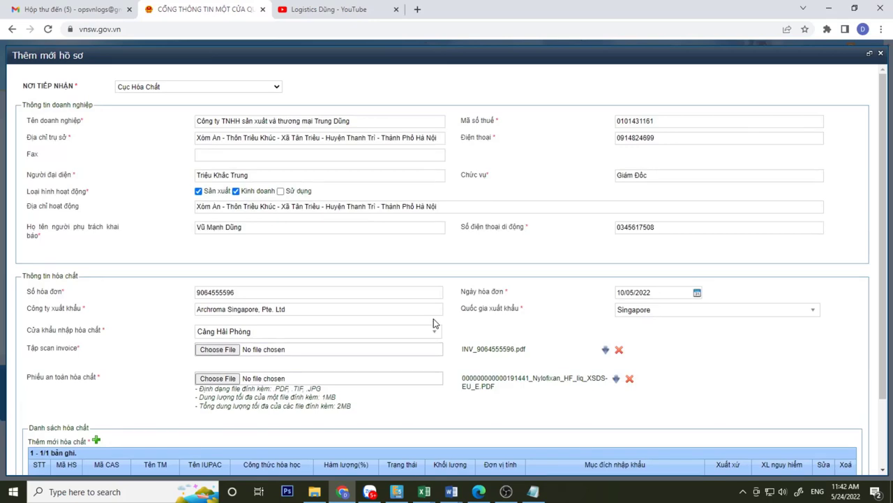
{"action": "scroll", "coordinate": [433, 322], "scroll_direction": "down", "scroll_amount": 2}
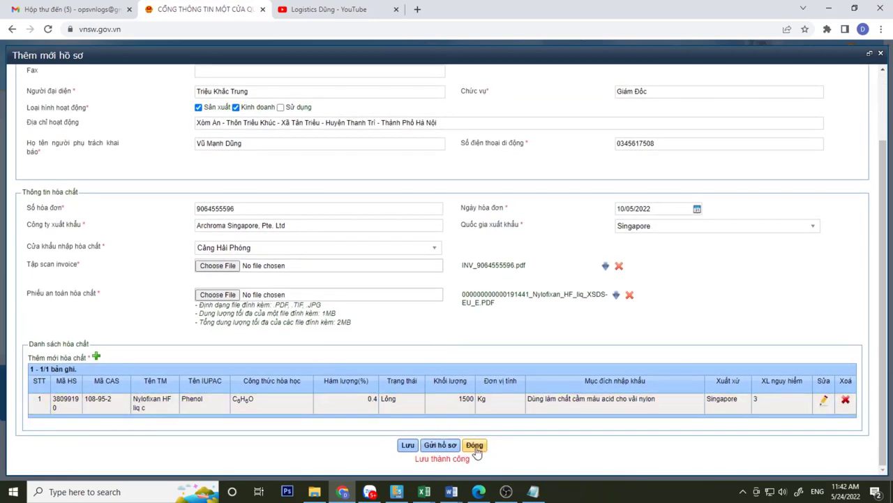
{"action": "left_click", "coordinate": [475, 453]}
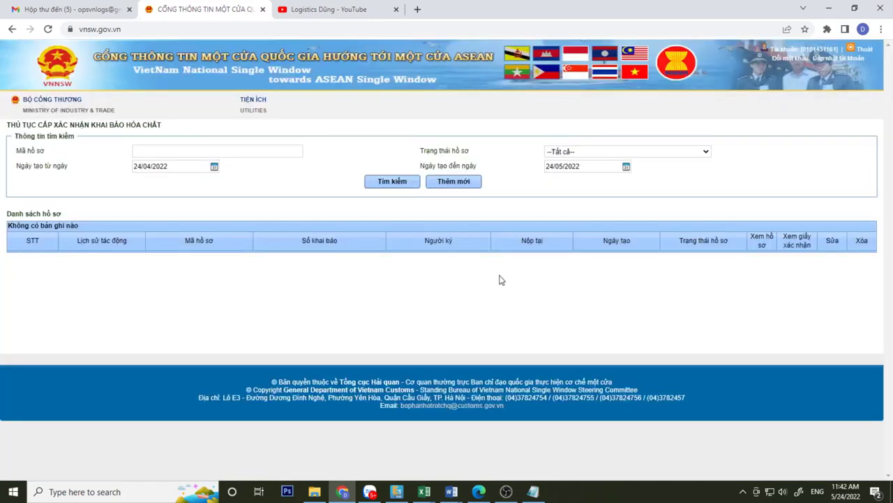
{"action": "left_click", "coordinate": [406, 183]}
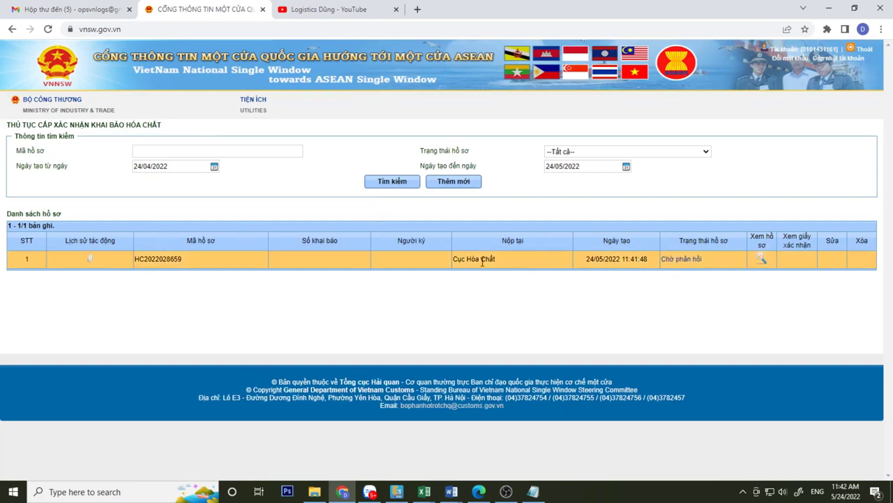
Check the submitted dossier's action history and reopen the Ministry of Industry and Trade's chemical declaration list.
{"action": "left_click", "coordinate": [90, 262]}
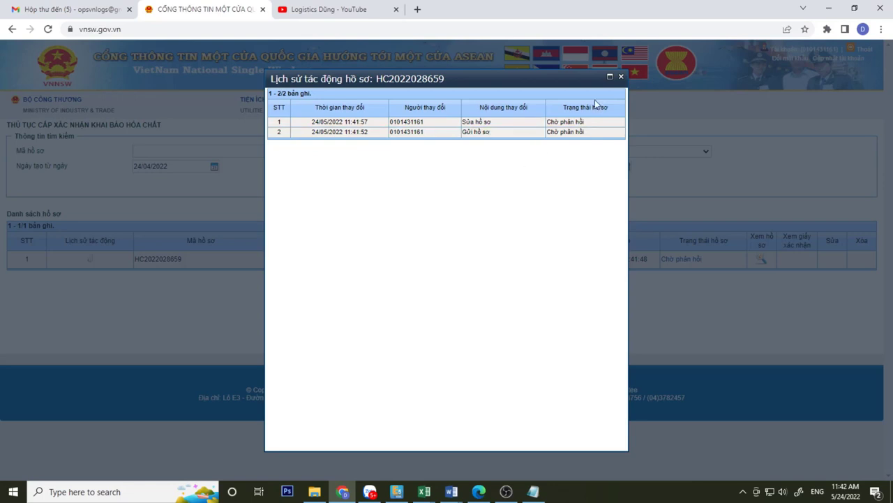
{"action": "left_click", "coordinate": [621, 77]}
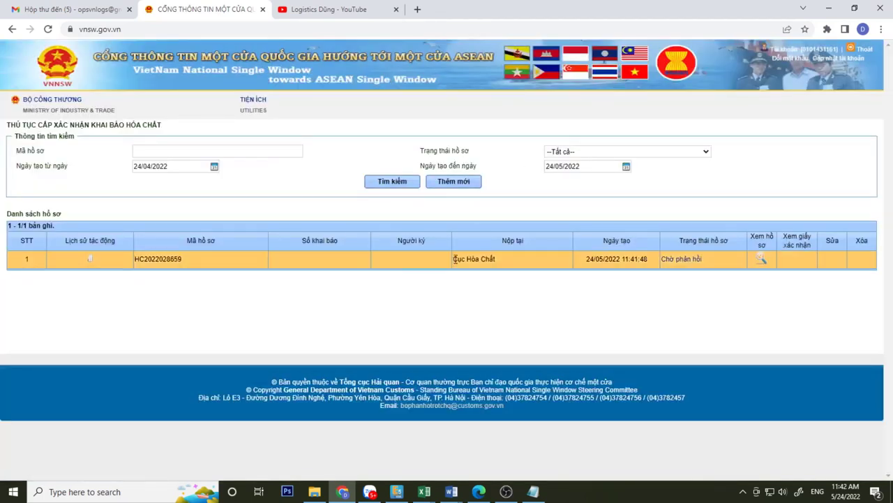
{"action": "mouse_move", "coordinate": [116, 119]}
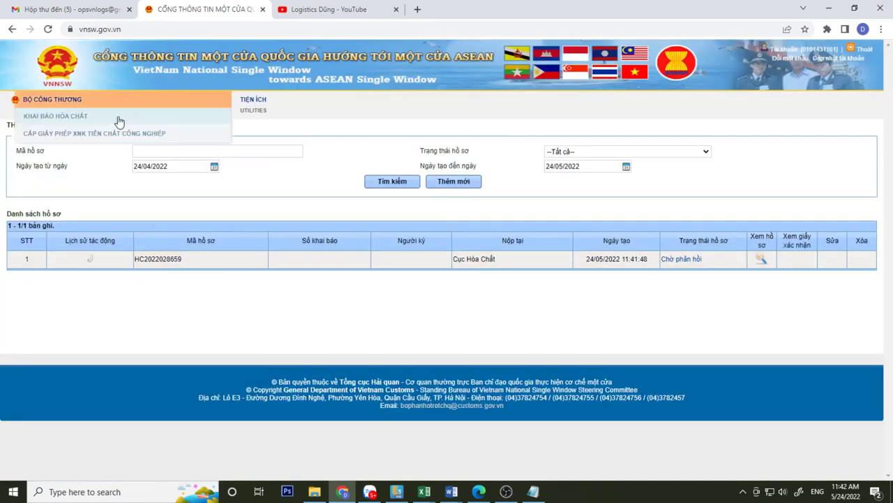
{"action": "left_click", "coordinate": [72, 115]}
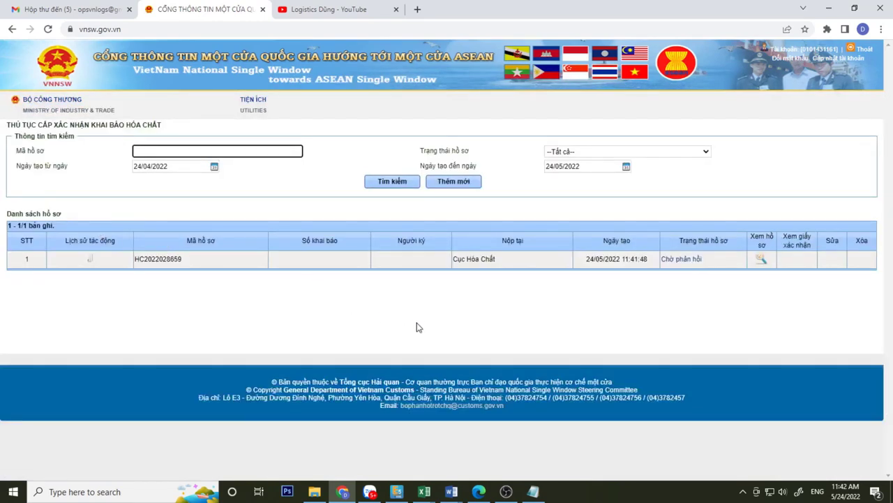
In Notepad, add the line "Phần này thì sau khi gửi hồ sơ thường cục sẽ phản hồi trong vòng 5-10 phút".
{"action": "left_click", "coordinate": [534, 492]}
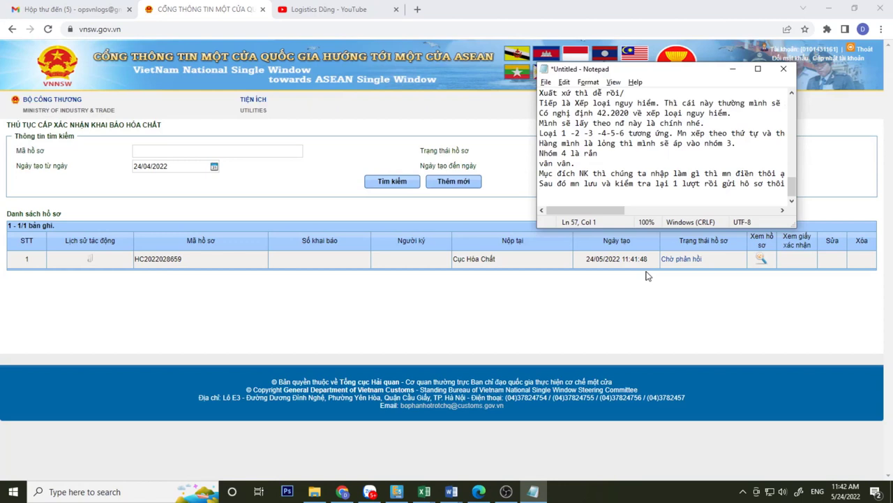
{"action": "type", "text": "Phả"}
{"action": "type", "text": "n này thì sau khi"}
{"action": "type", "text": " gửi hồ sơ"}
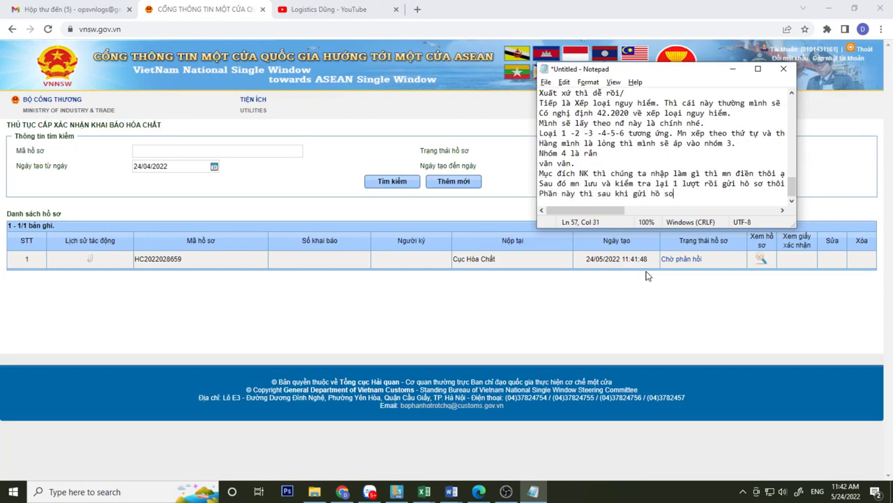
{"action": "type", "text": " thowfng cu"}
{"action": "key", "text": "BackSpace"}
{"action": "key", "text": "BackSpace"}
{"action": "key", "text": "BackSpace"}
{"action": "key", "text": "BackSpace"}
{"action": "key", "text": "BackSpace"}
{"action": "key", "text": "BackSpace"}
{"action": "type", "text": "ương"}
{"action": "type", "text": " cục sex phanr ho"}
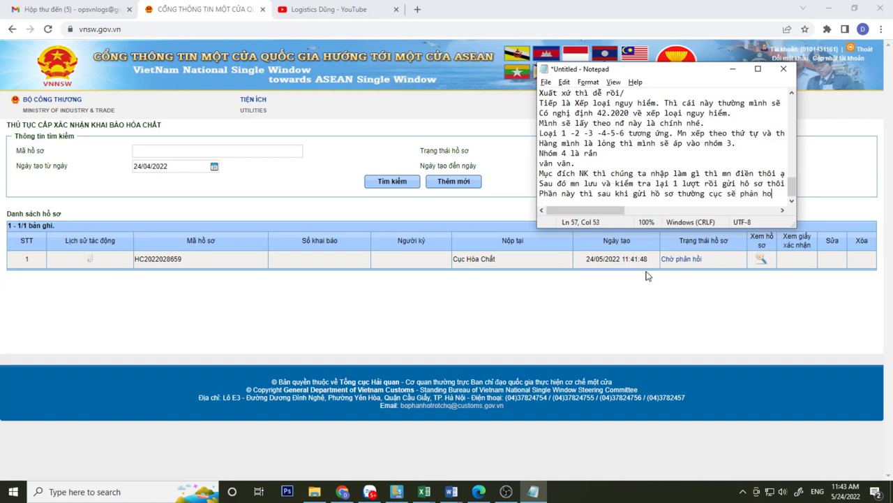
{"action": "type", "text": "i trong vòng"}
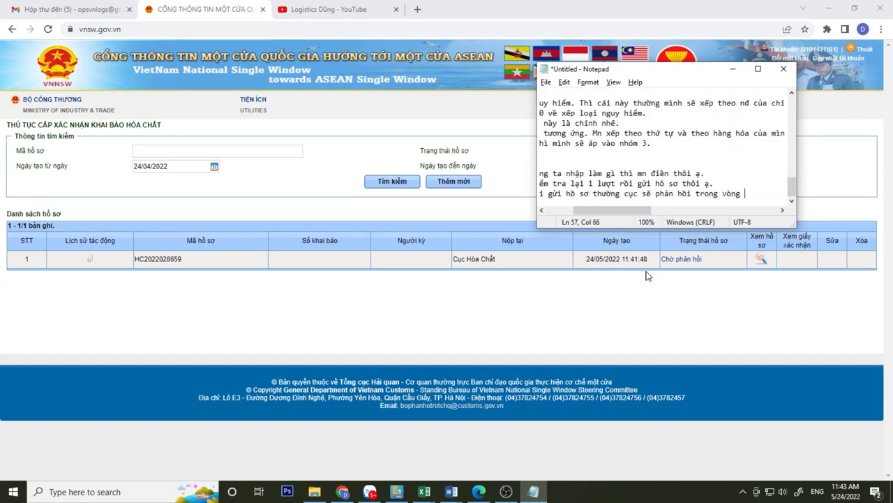
{"action": "type", "text": " 5-10 phút"}
{"action": "key", "text": "Return"}
Add "hoặc cũng có thể lâu hơn." as the following line of the notes.
{"action": "type", "text": "hoa"}
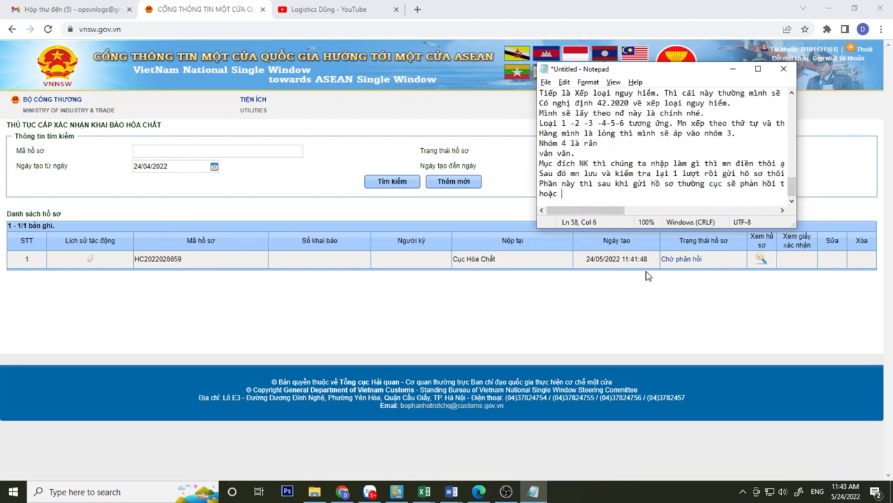
{"action": "type", "text": "c cung có the lâu hơn."}
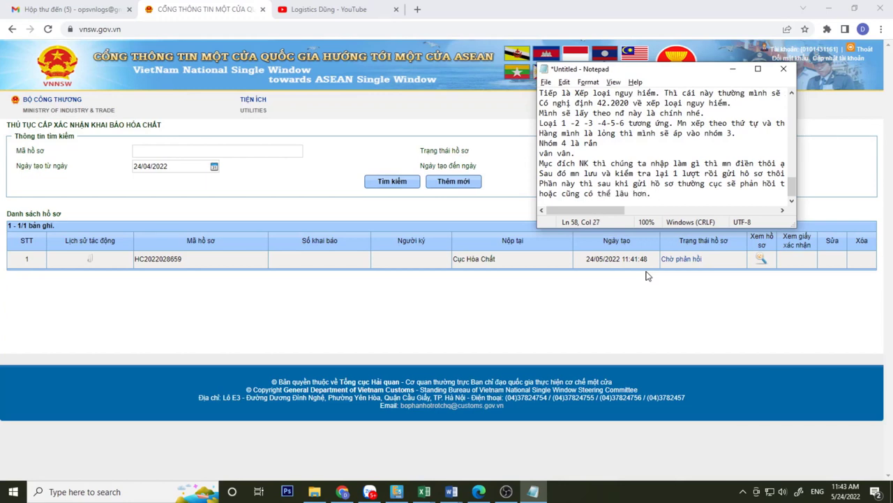
{"action": "key", "text": "BackSpace"}
{"action": "key", "text": "BackSpace"}
{"action": "key", "text": "BackSpace"}
{"action": "key", "text": "BackSpace"}
{"action": "key", "text": "BackSpace"}
{"action": "key", "text": "BackSpace"}
{"action": "key", "text": "BackSpace"}
{"action": "key", "text": "Return"}
Examine the submitted dossier's full details on the portal, and reload the chemical declaration list to check its status.
{"action": "left_click", "coordinate": [640, 275]}
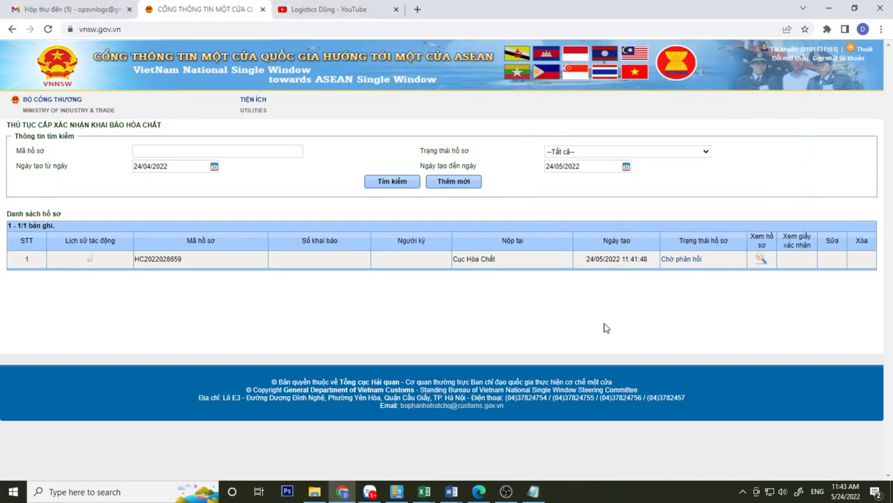
{"action": "left_click", "coordinate": [761, 260]}
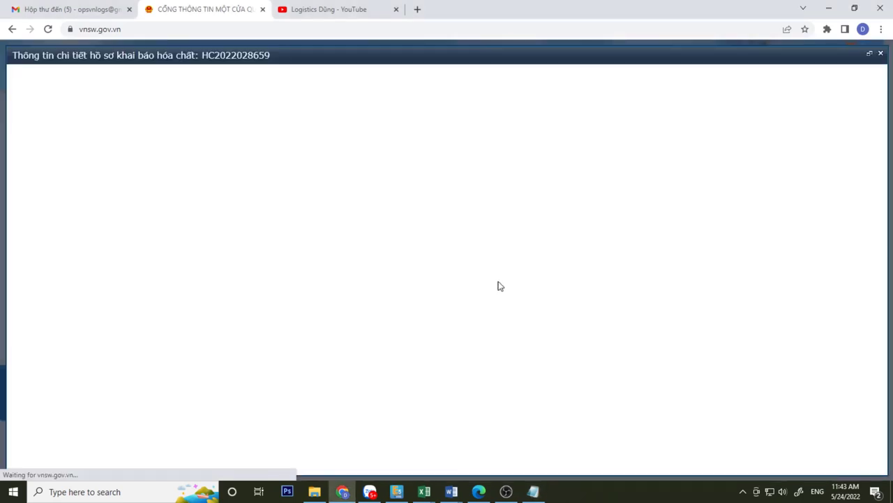
{"action": "scroll", "coordinate": [500, 286], "scroll_direction": "down", "scroll_amount": 1}
{"action": "scroll", "coordinate": [500, 304], "scroll_direction": "up", "scroll_amount": 1}
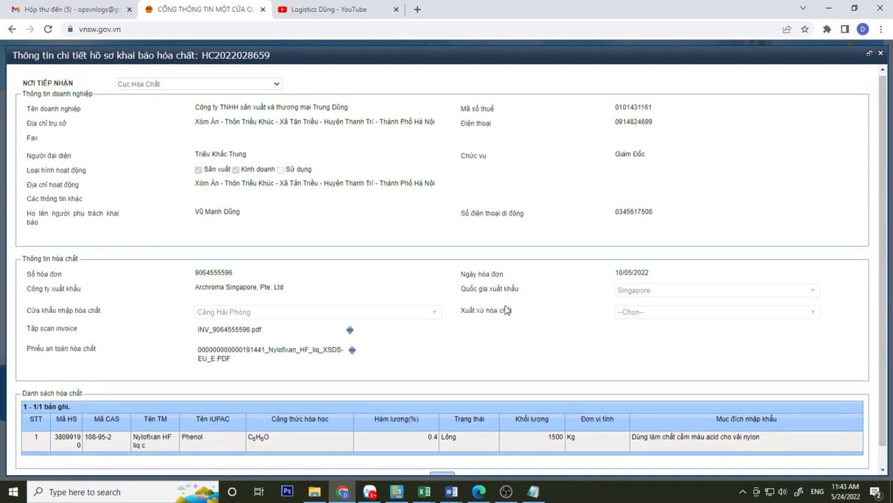
{"action": "scroll", "coordinate": [500, 304], "scroll_direction": "down", "scroll_amount": 1}
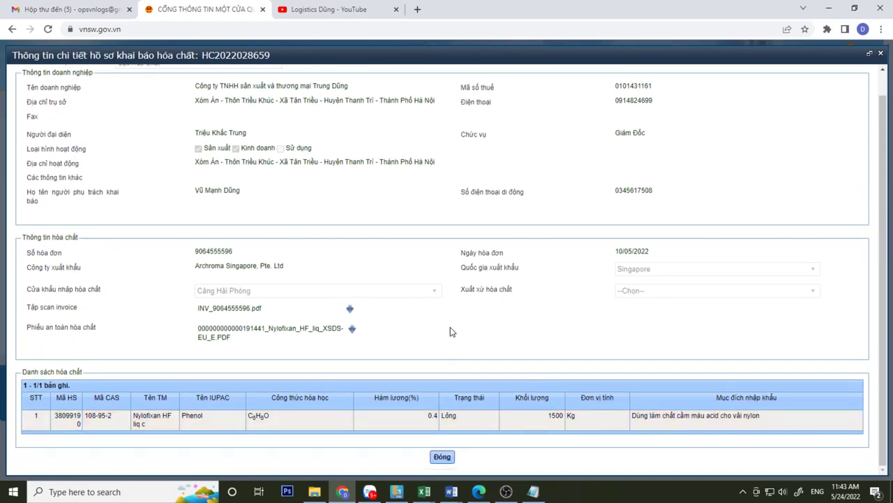
{"action": "scroll", "coordinate": [450, 332], "scroll_direction": "up", "scroll_amount": 1}
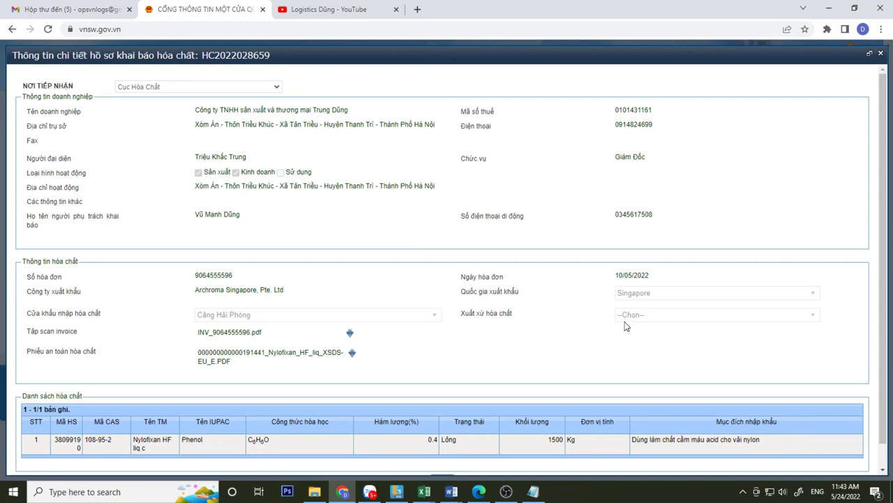
{"action": "scroll", "coordinate": [470, 361], "scroll_direction": "down", "scroll_amount": 1}
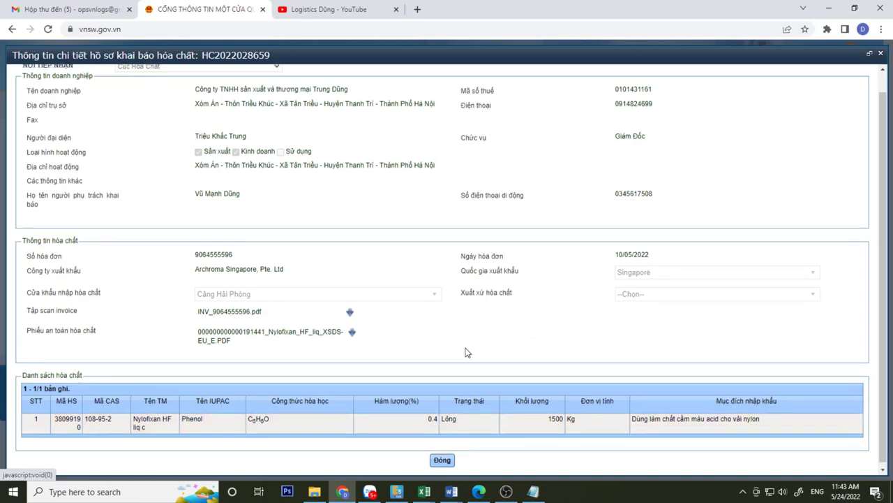
{"action": "scroll", "coordinate": [467, 353], "scroll_direction": "up", "scroll_amount": 1}
{"action": "scroll", "coordinate": [467, 352], "scroll_direction": "down", "scroll_amount": 2}
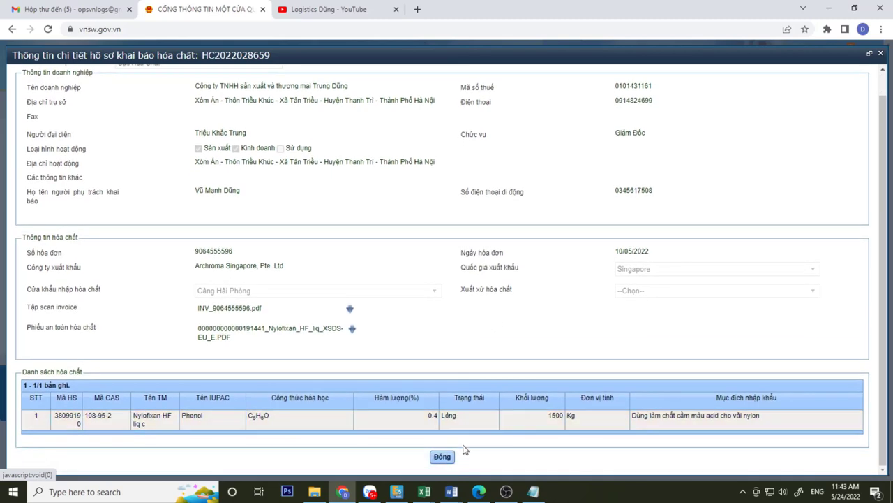
{"action": "left_click", "coordinate": [445, 455]}
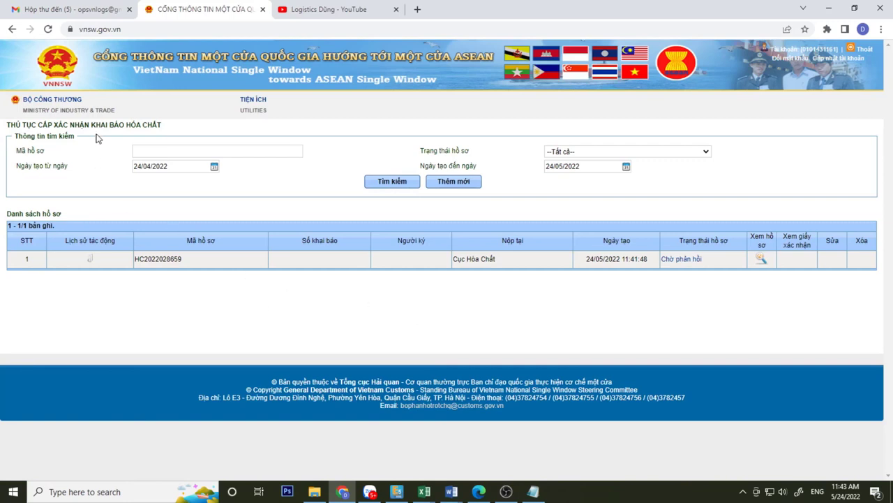
{"action": "key", "text": "F5"}
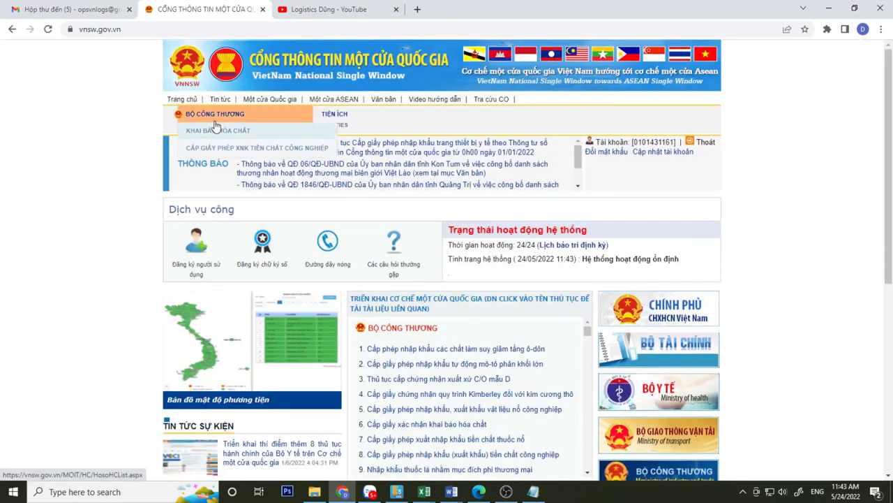
{"action": "left_click", "coordinate": [213, 130]}
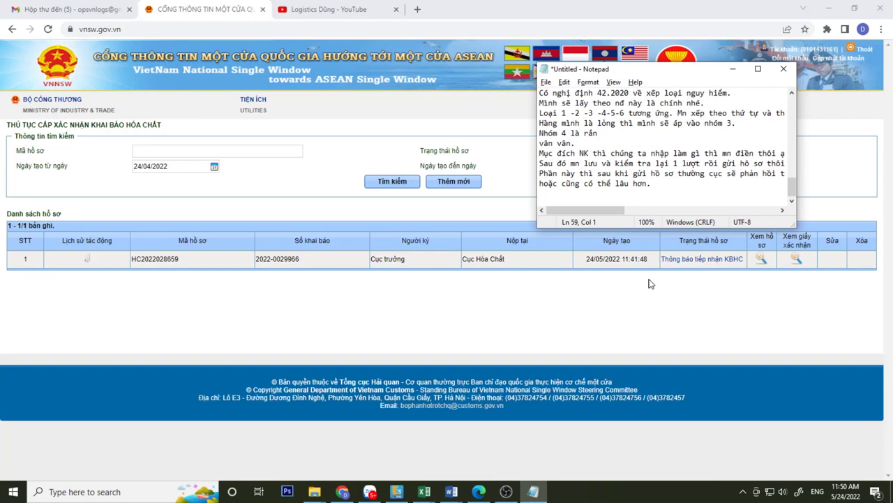
In Notepad, start a new line with "Sau kho đợi 1 khoảng thời gian nhất định thì".
{"action": "type", "text": "Sau kho đợit"}
{"action": "key", "text": "BackSpace"}
{"action": "key", "text": "BackSpace"}
{"action": "key", "text": "BackSpace"}
{"action": "type", "text": "i1"}
{"action": "key", "text": "BackSpace"}
{"action": "key", "text": "BackSpace"}
{"action": "key", "text": "BackSpace"}
{"action": "type", "text": "i 1 khoảng"}
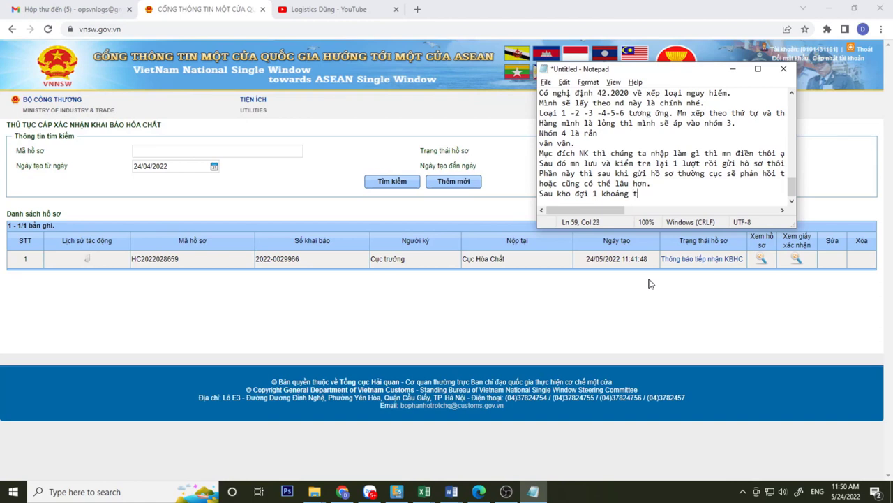
{"action": "type", "text": " thơi g"}
{"action": "type", "text": "gian nhất định thì"}
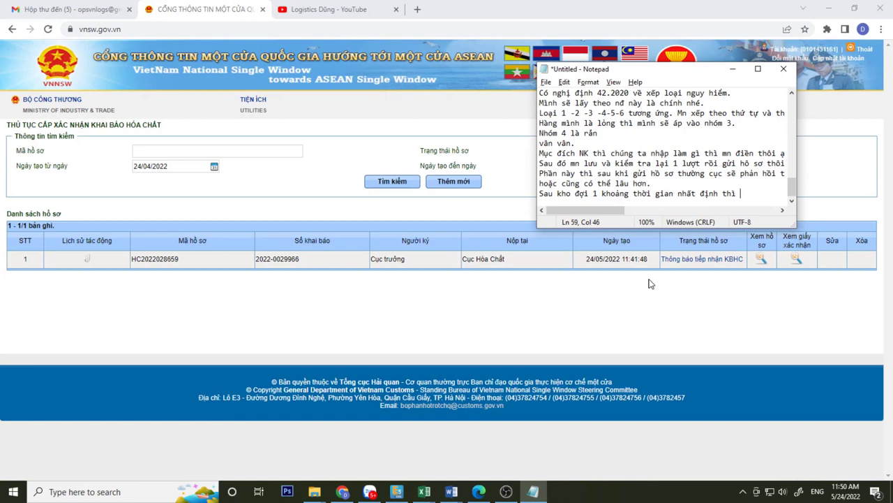
Complete the note line with "hệ thống cục hóa chất cũng đã duyệt là ra thông báo tiếp nhận như web .".
{"action": "type", "text": " hệ thống cu"}
{"action": "type", "text": "c d"}
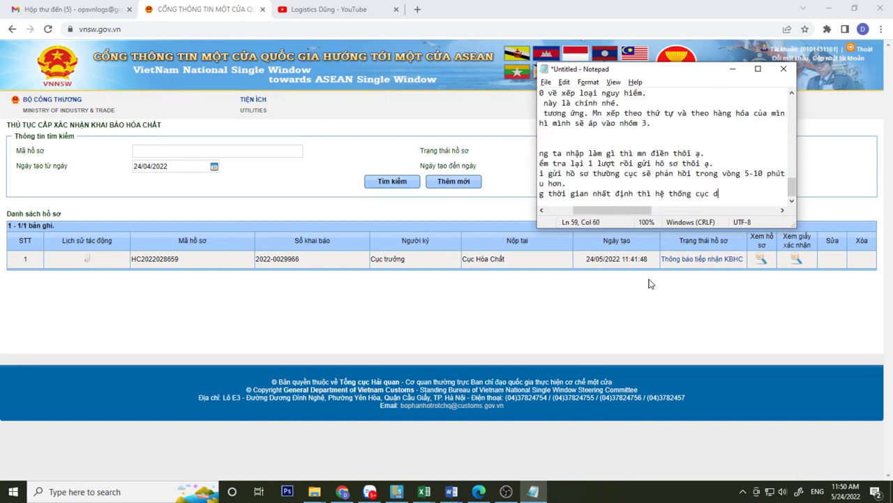
{"action": "type", "text": "ược cũng"}
{"action": "key", "text": "BackSpace"}
{"action": "key", "text": "BackSpace"}
{"action": "key", "text": "BackSpace"}
{"action": "key", "text": "BackSpace"}
{"action": "key", "text": "BackSpace"}
{"action": "key", "text": "BackSpace"}
{"action": "key", "text": "BackSpace"}
{"action": "key", "text": "BackSpace"}
{"action": "type", "text": "hóa chấ"}
{"action": "type", "text": "t cũng đã đ"}
{"action": "type", "text": "uyêekt "}
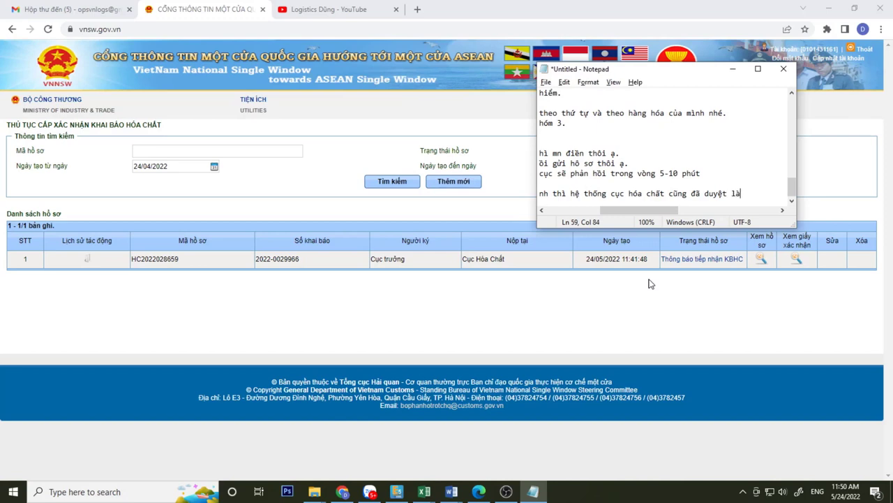
{"action": "type", "text": "là ra thông báo tiếp nh"}
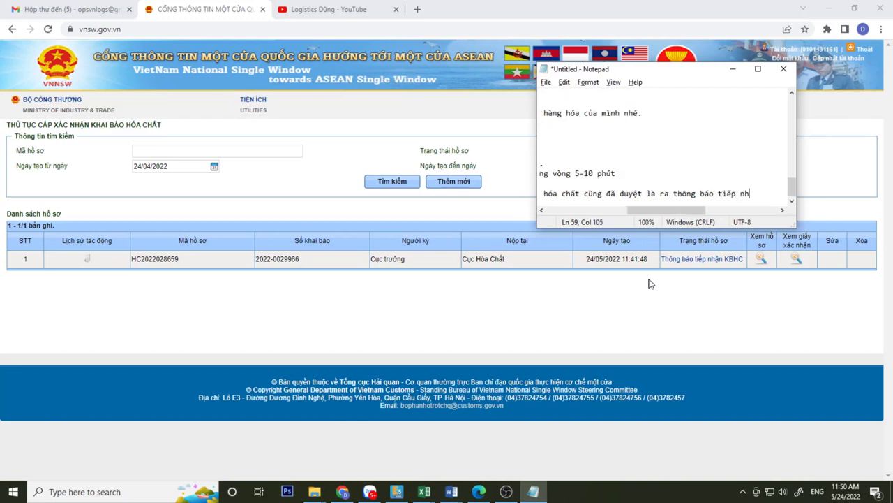
{"action": "type", "text": "ư web ."}
{"action": "key", "text": "Home"}
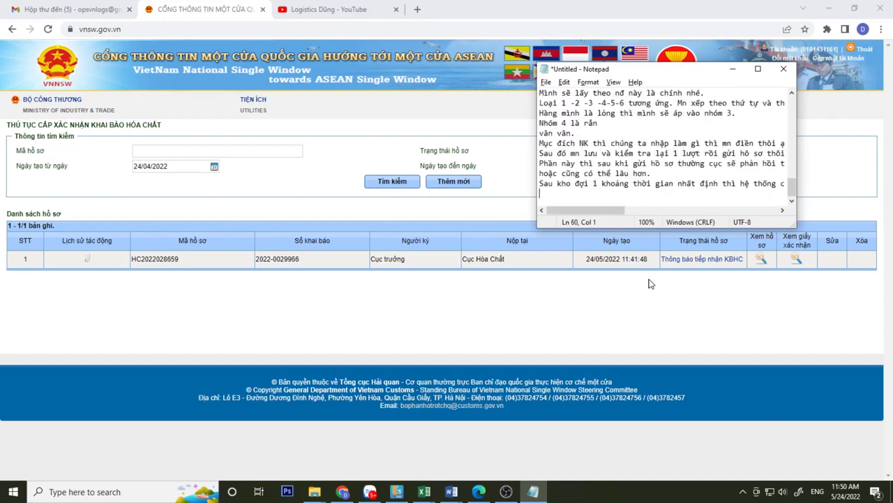
On the portal, highlight the dossier's status and open its chemical declaration confirmation for viewing.
{"action": "left_click", "coordinate": [649, 286]}
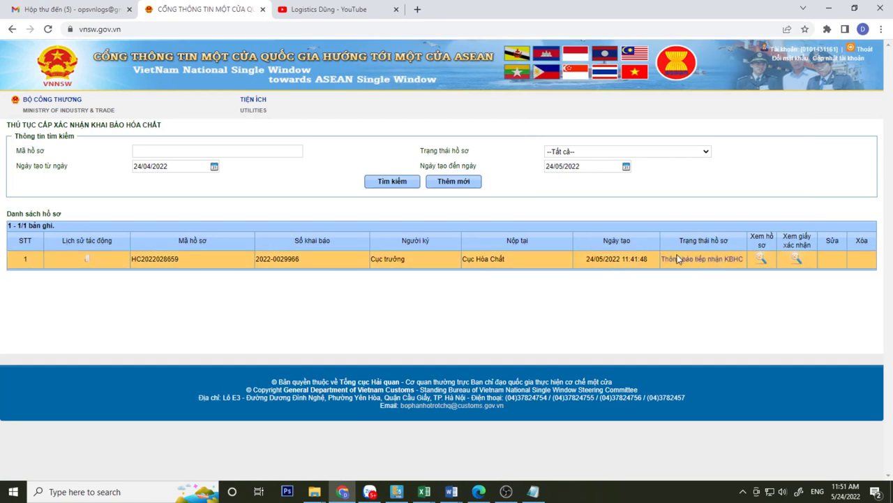
{"action": "left_click_drag", "start_coordinate": [662, 262], "coordinate": [748, 261]}
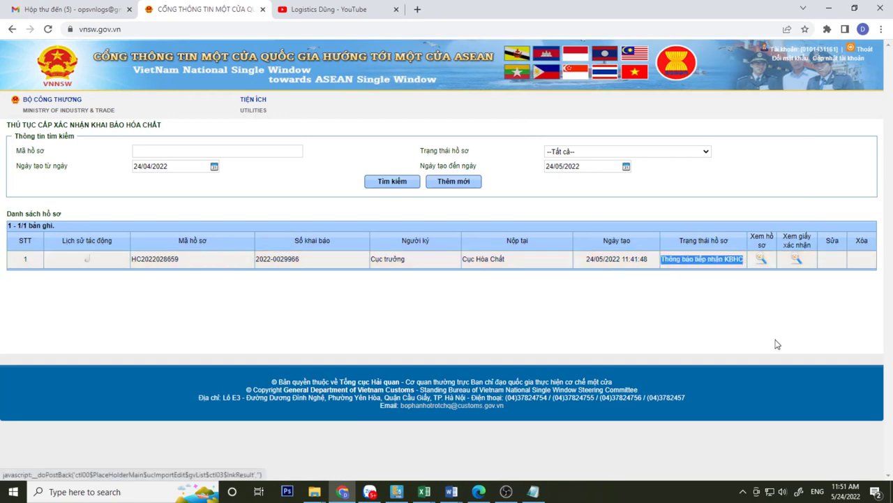
{"action": "left_click", "coordinate": [797, 263]}
Add "Mn có thể click vào xem giấy xác nhận." to the Notepad notes.
{"action": "left_click", "coordinate": [533, 492]}
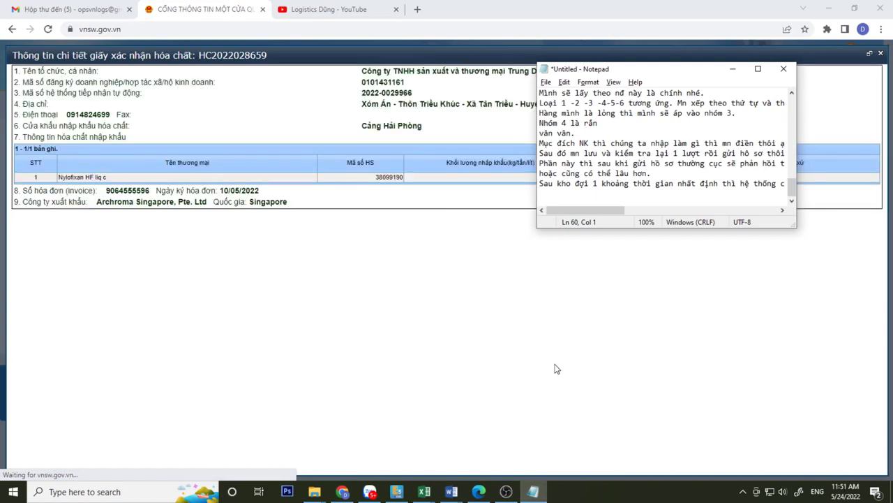
{"action": "type", "text": "thể cli"}
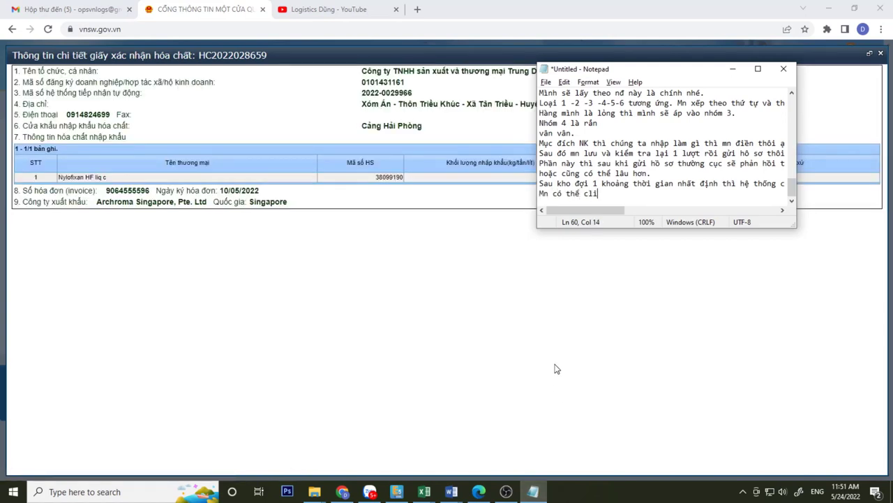
{"action": "type", "text": "ck vào xem giấy xác nhâ"}
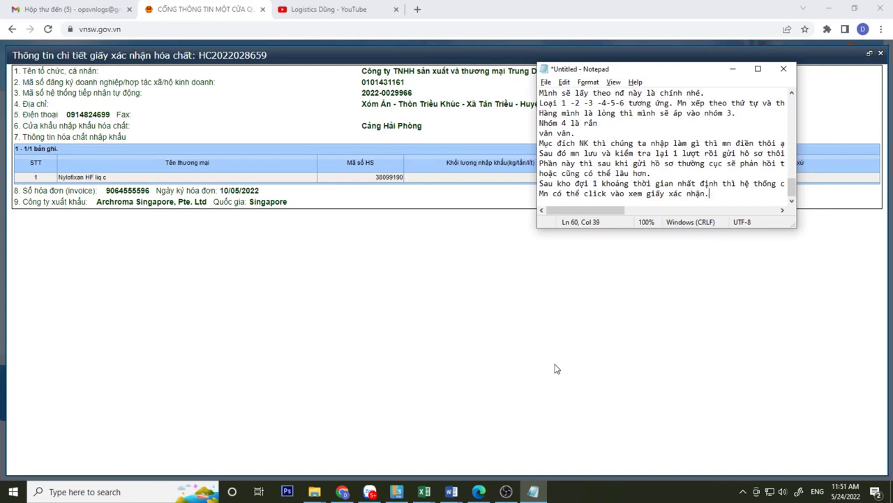